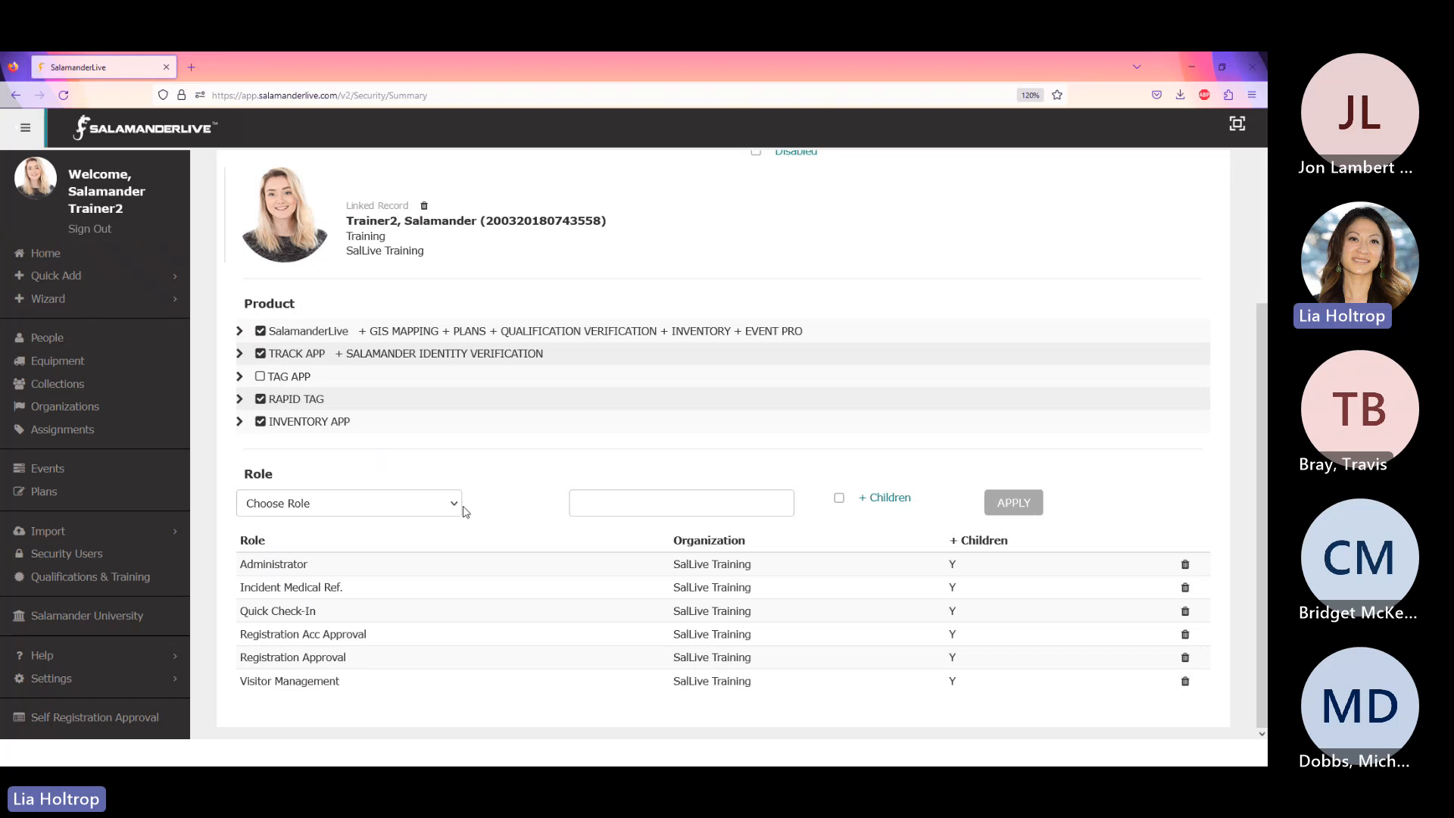
- On the previous security user's record, choose the Visitor Management role and expand the Wizard menu
{"action": "scroll", "coordinate": [331, 241], "scroll_direction": "up", "scroll_amount": 3}
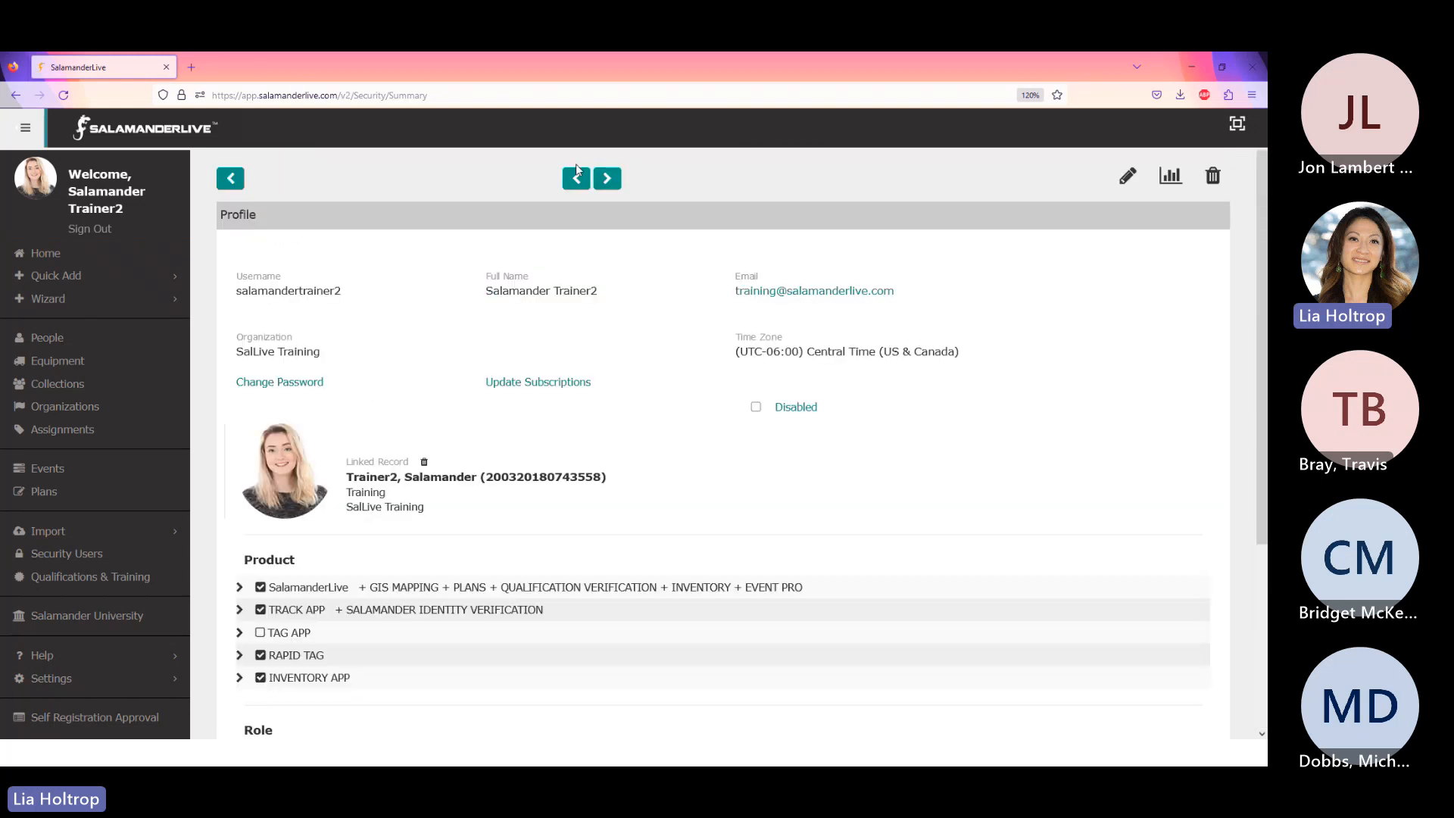
{"action": "left_click", "coordinate": [576, 178]}
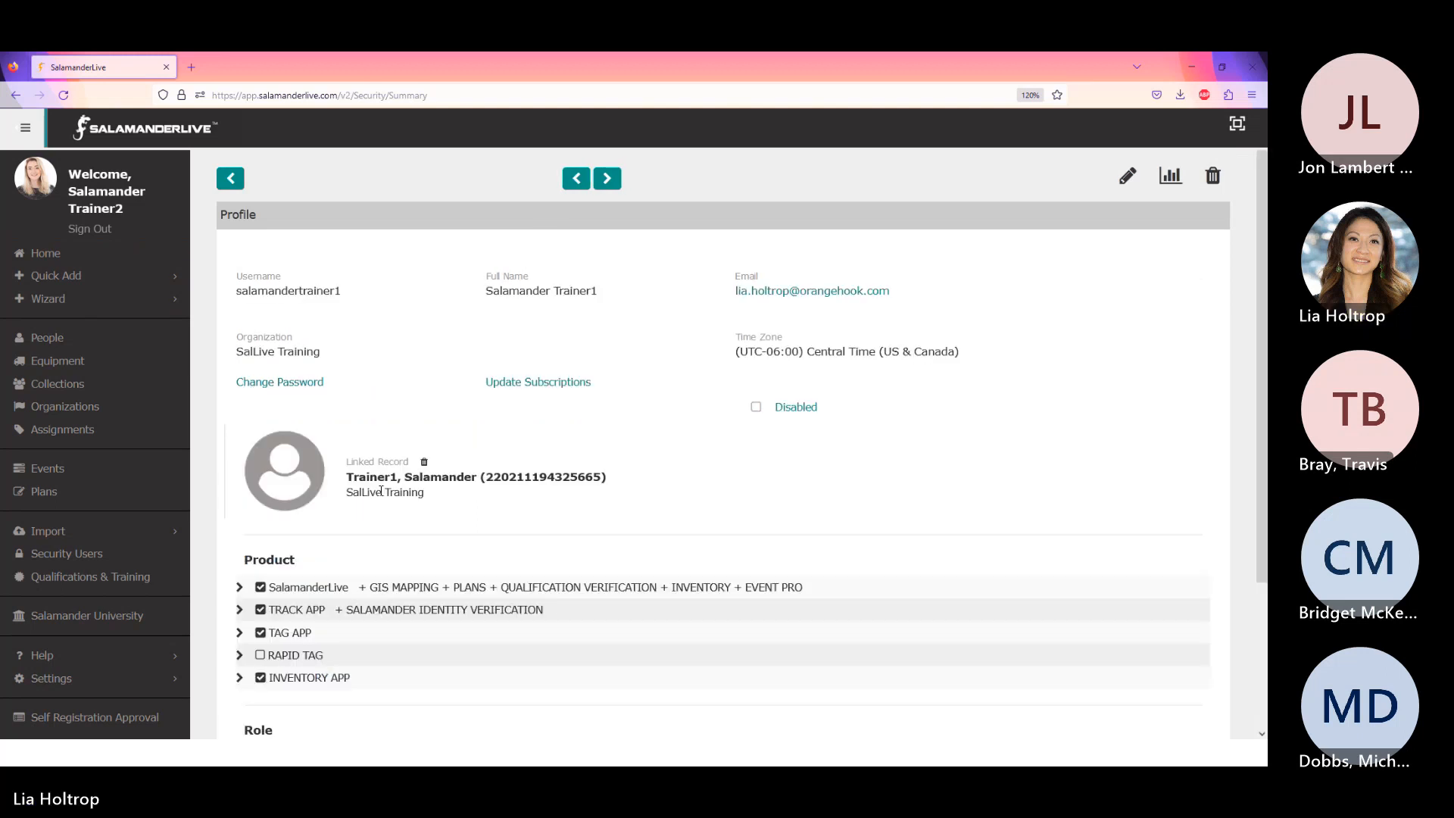
{"action": "scroll", "coordinate": [408, 474], "scroll_direction": "down", "scroll_amount": 2}
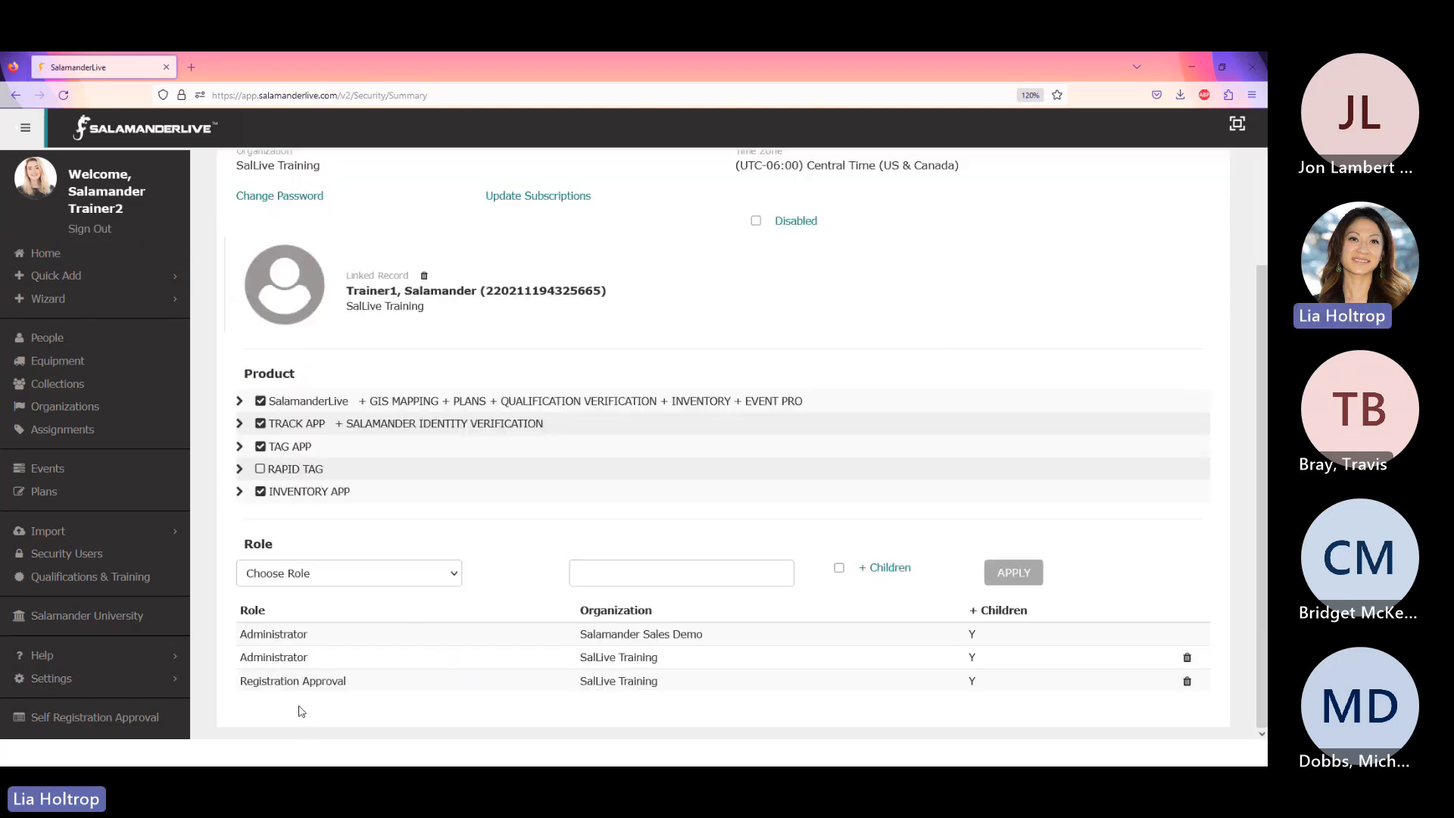
{"action": "left_click", "coordinate": [452, 573]}
{"action": "scroll", "coordinate": [373, 464], "scroll_direction": "down", "scroll_amount": 2}
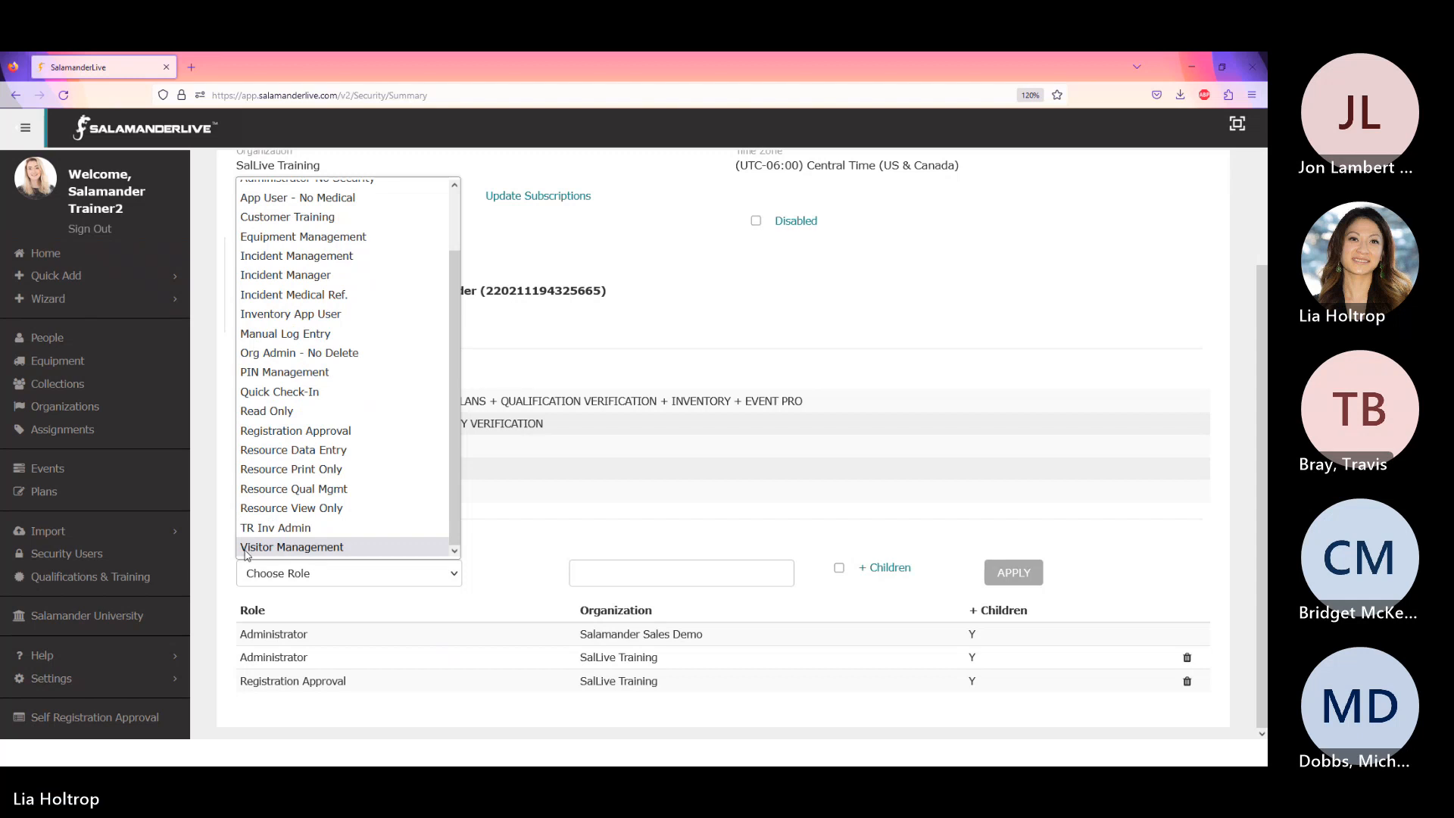
{"action": "left_click", "coordinate": [294, 548]}
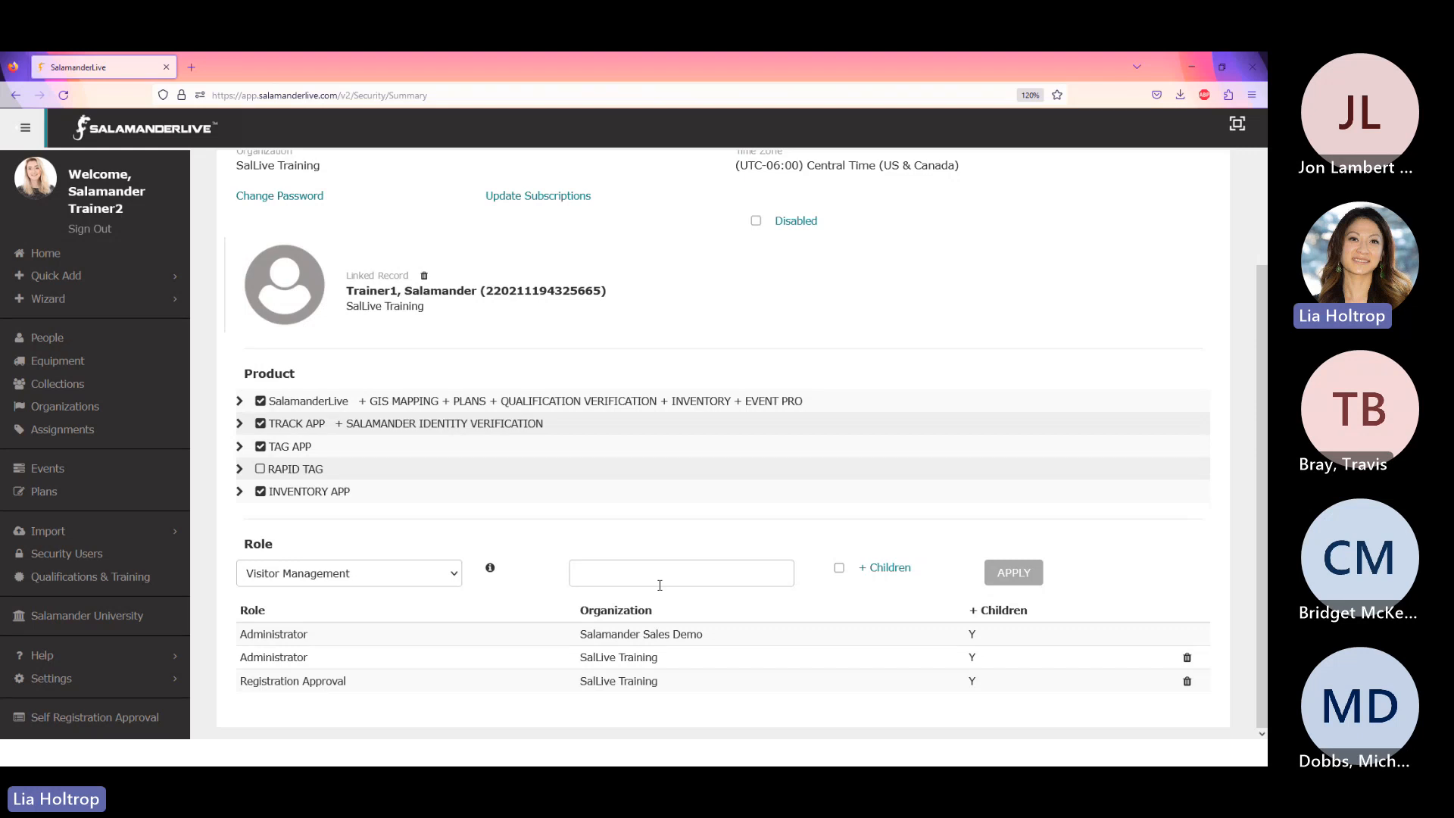
{"action": "left_click", "coordinate": [712, 569]}
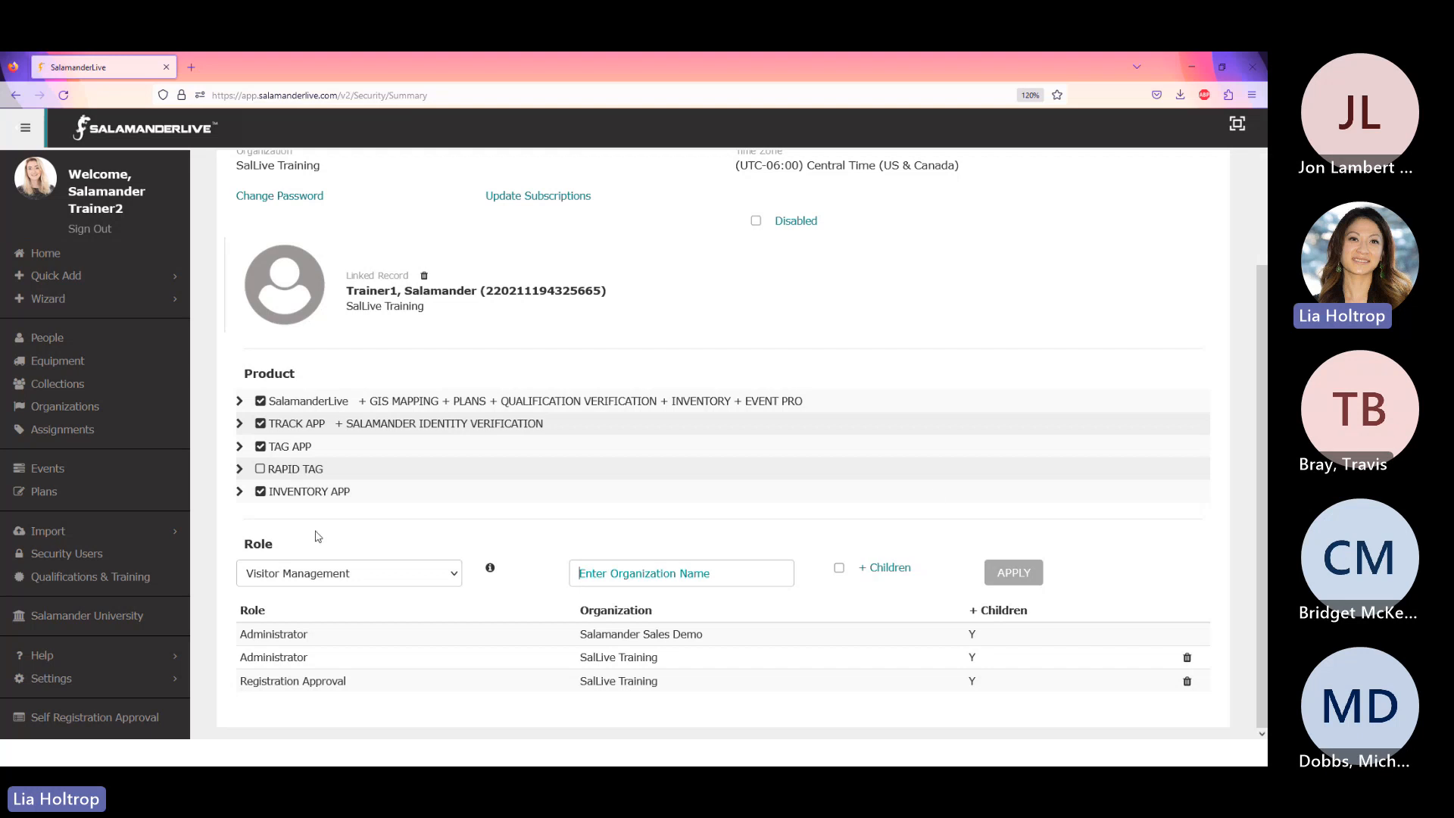
{"action": "left_click", "coordinate": [50, 299]}
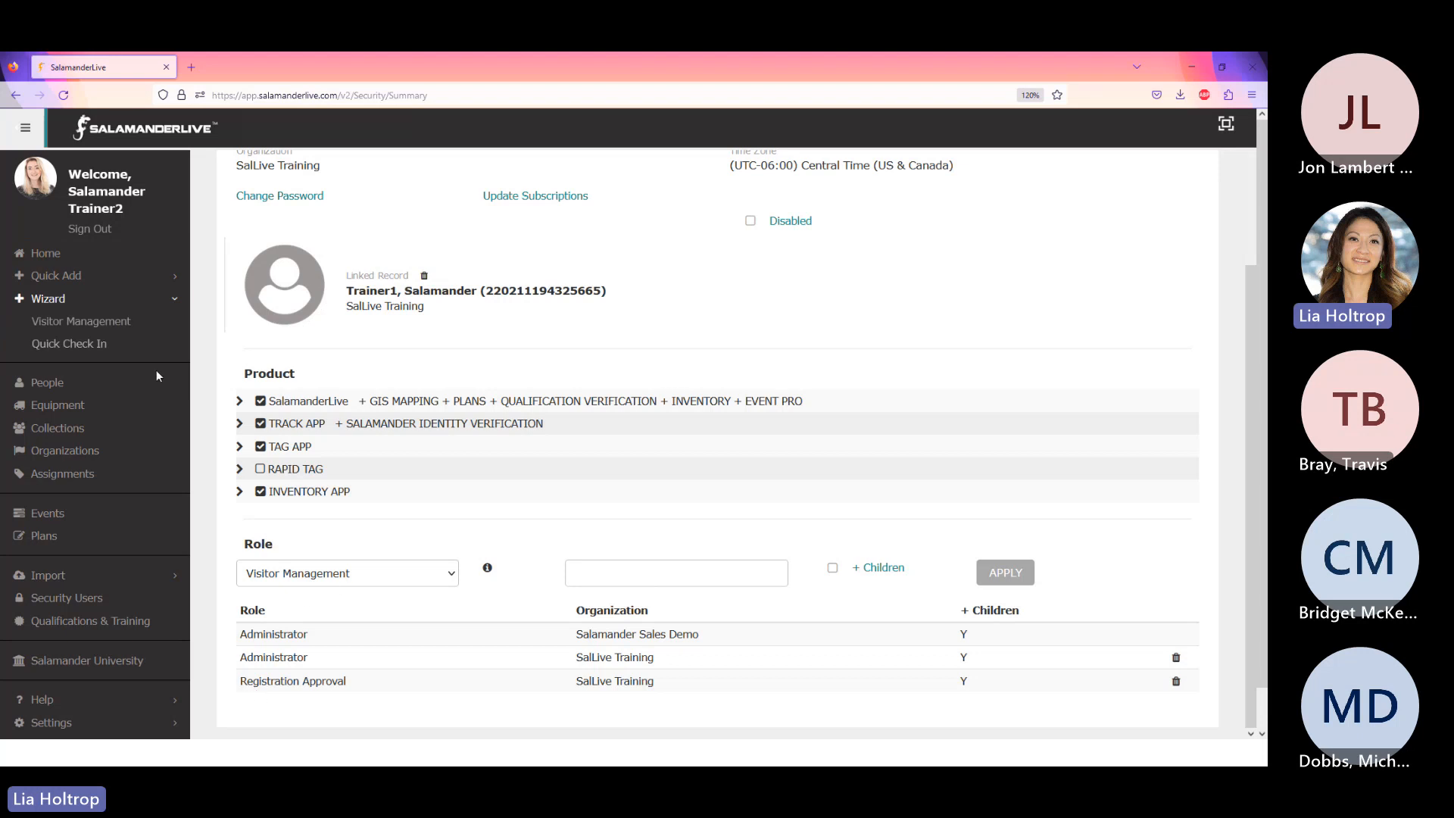
- In the Visitor Management wizard, set organization to Moosewood County Emergency Management and start a new visitor
{"action": "left_click", "coordinate": [69, 323]}
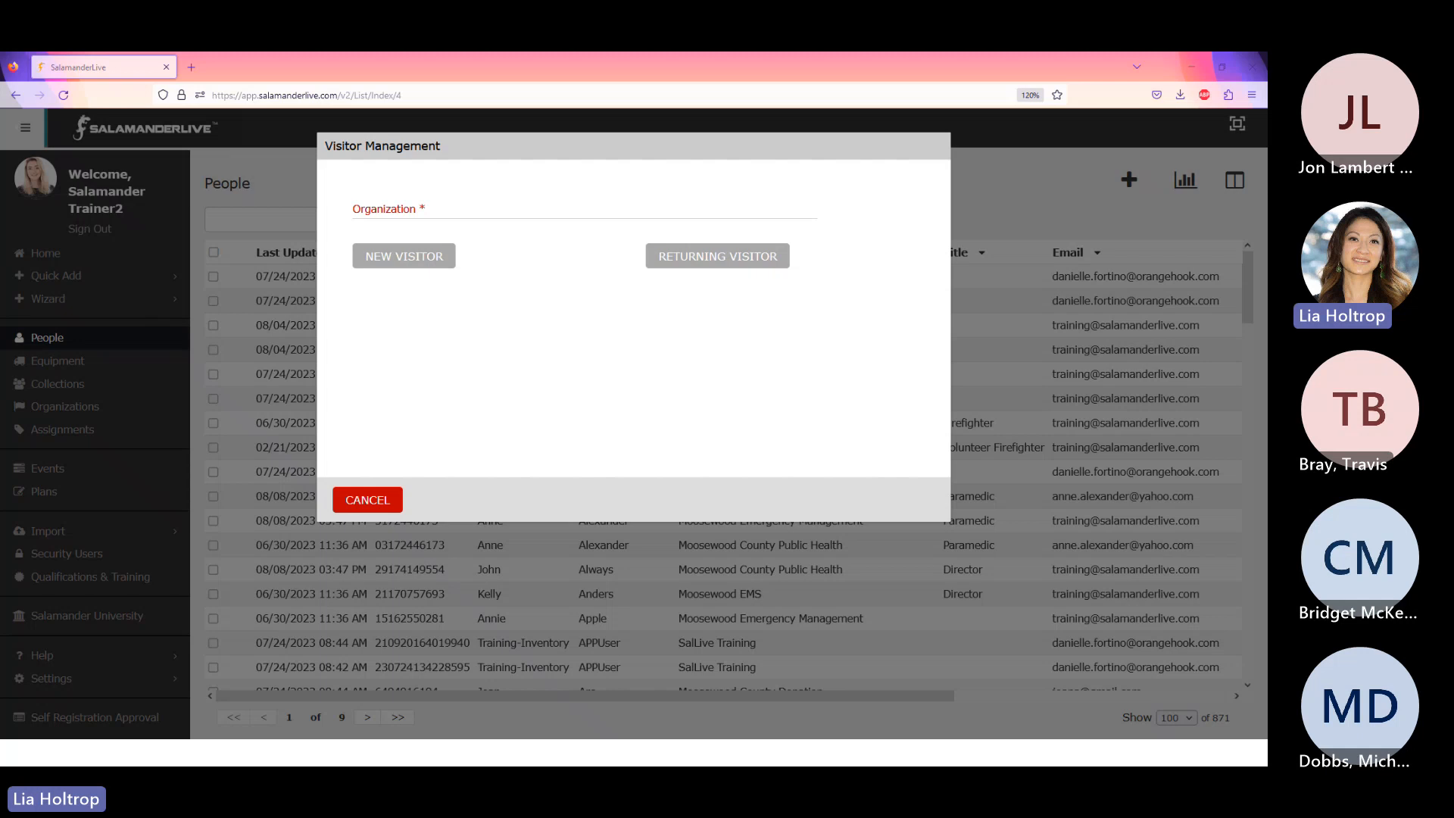
{"action": "left_click", "coordinate": [407, 212]}
{"action": "type", "text": "moose"}
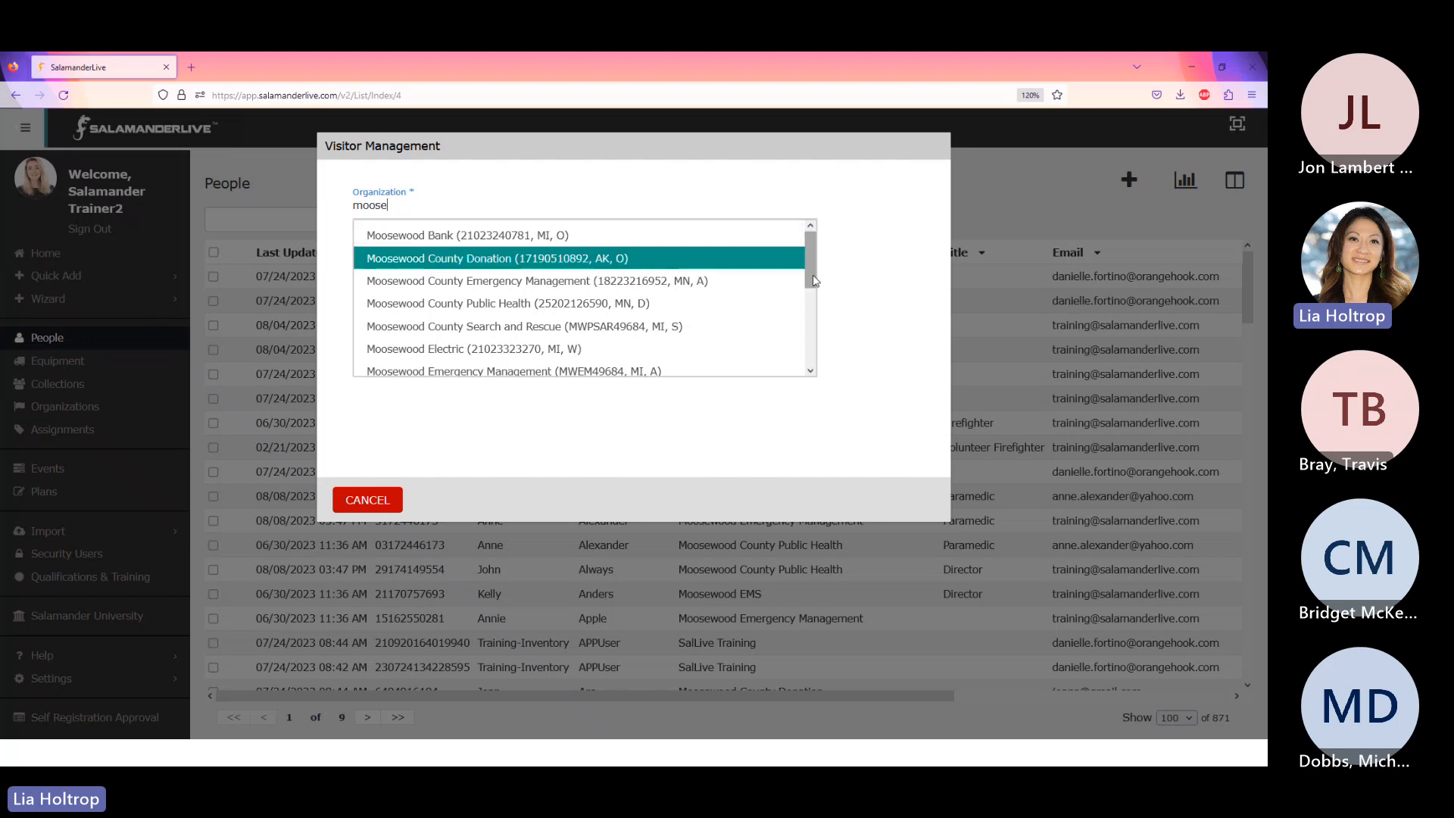
{"action": "scroll", "coordinate": [802, 308], "scroll_direction": "down", "scroll_amount": 1}
{"action": "scroll", "coordinate": [802, 308], "scroll_direction": "down", "scroll_amount": 2}
{"action": "scroll", "coordinate": [811, 281], "scroll_direction": "up", "scroll_amount": 3}
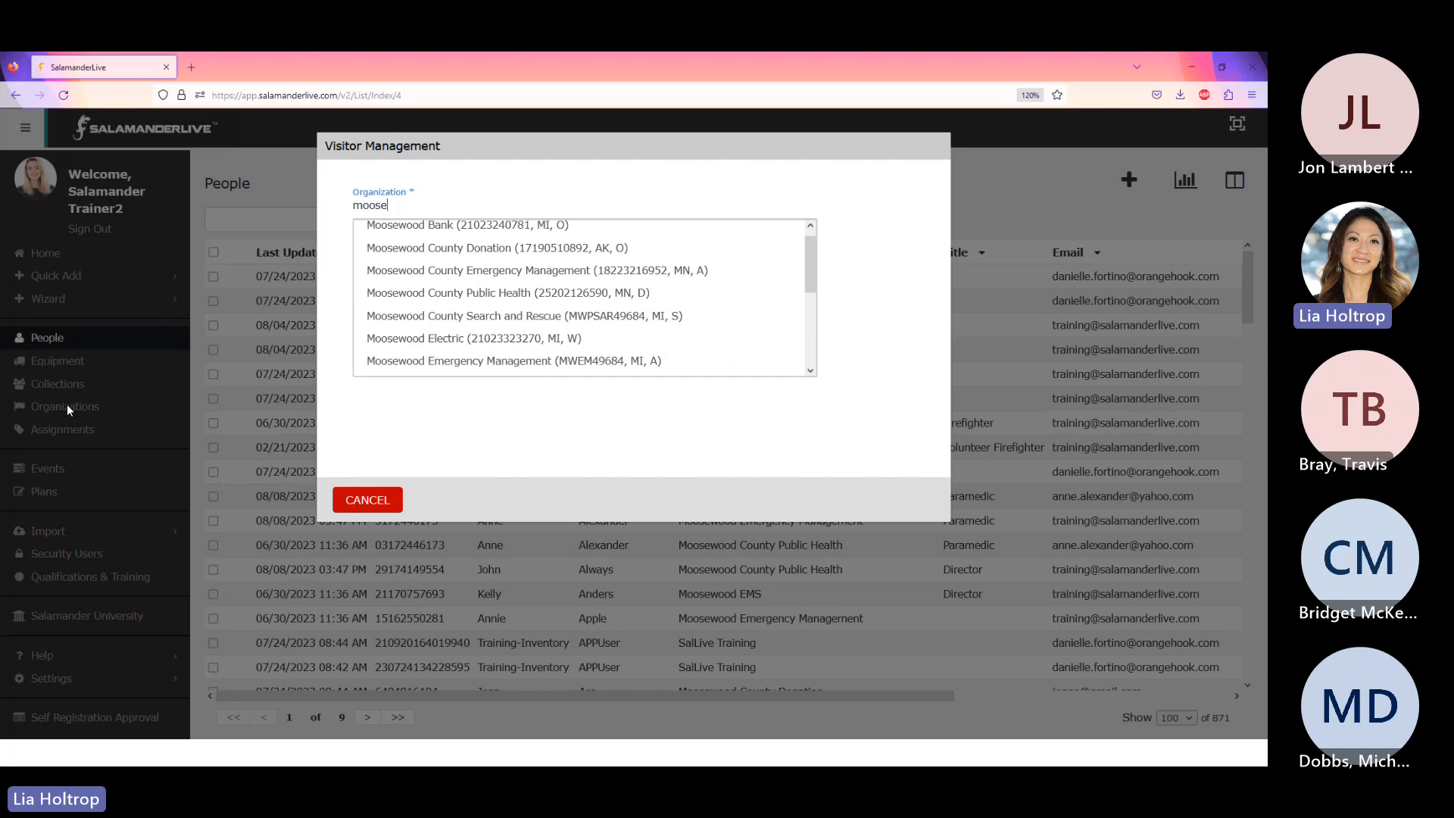
{"action": "left_click", "coordinate": [480, 289]}
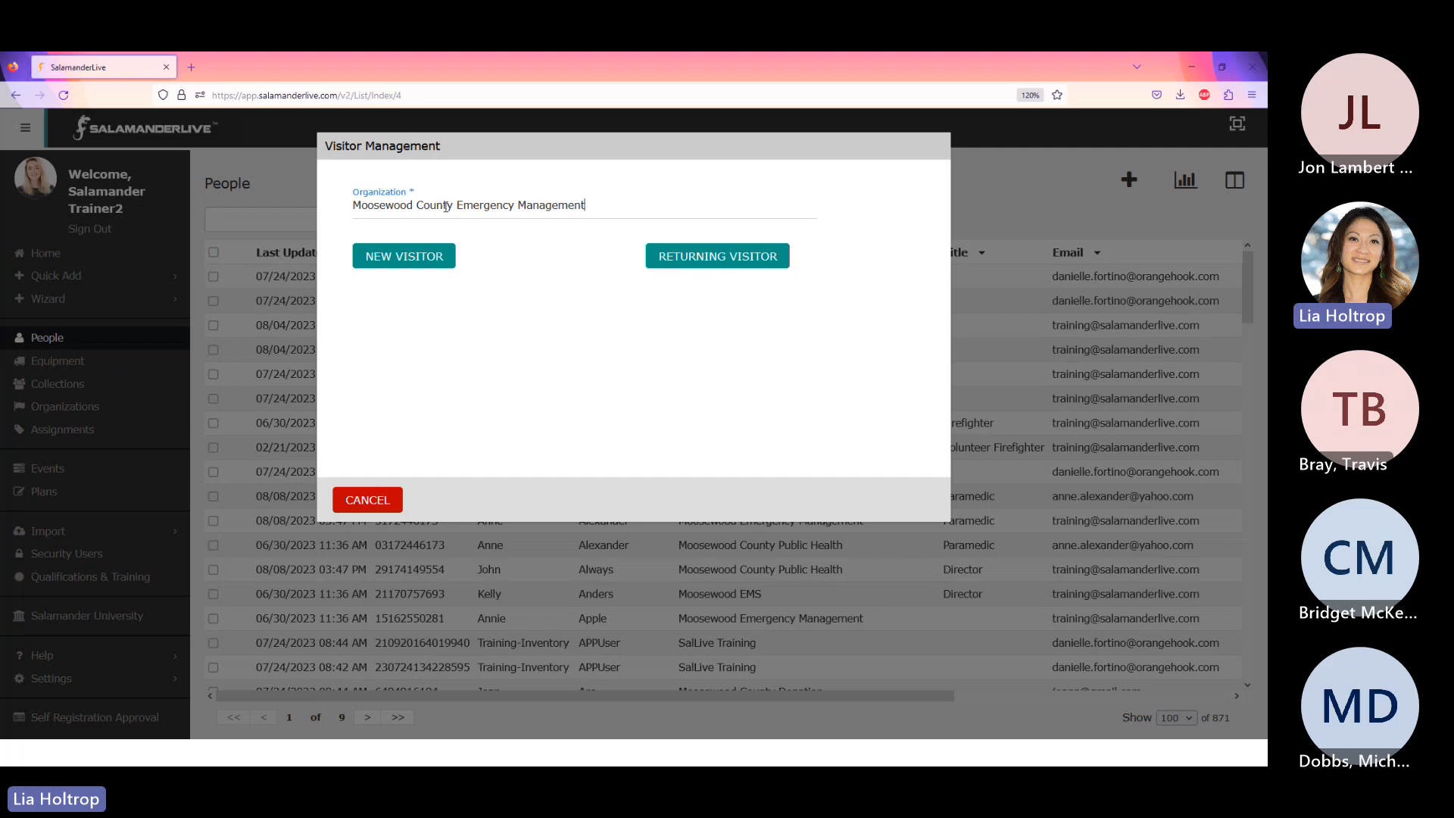
{"action": "left_click", "coordinate": [417, 266]}
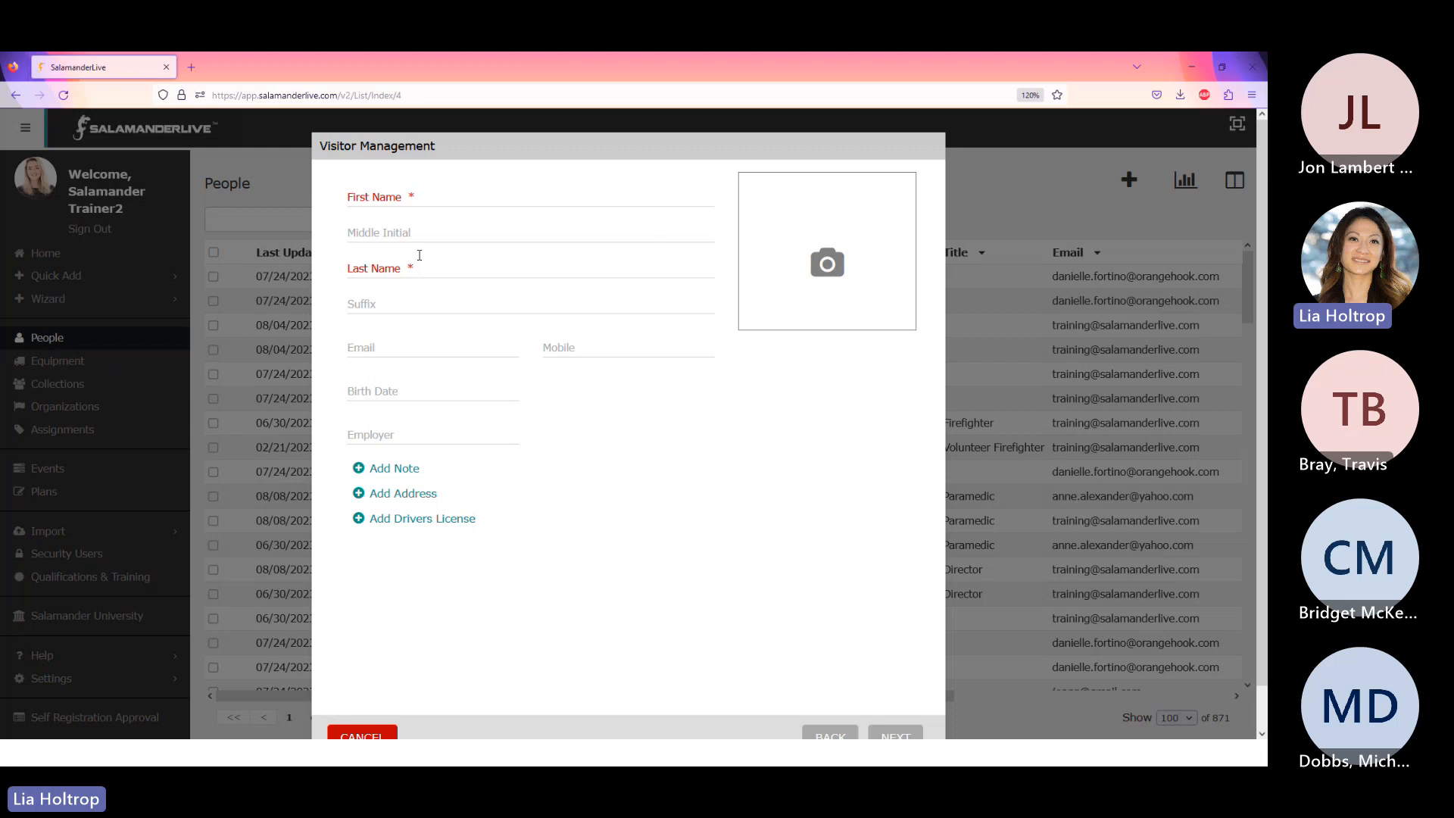
- Enter the visitor's first and last name, correcting the typos
{"action": "left_click", "coordinate": [448, 199]}
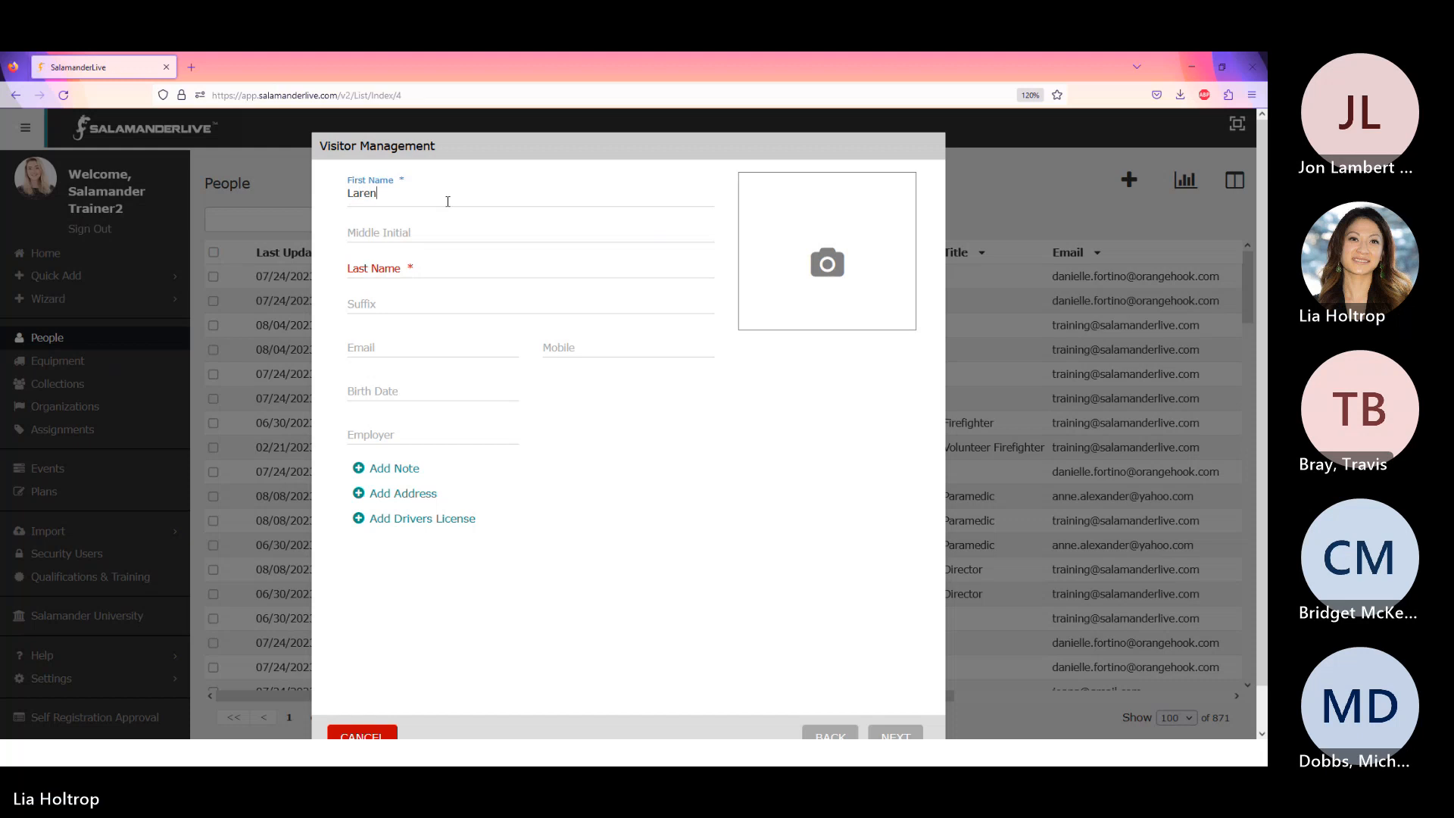
{"action": "key", "text": "Tab"}
{"action": "key", "text": "Tab"}
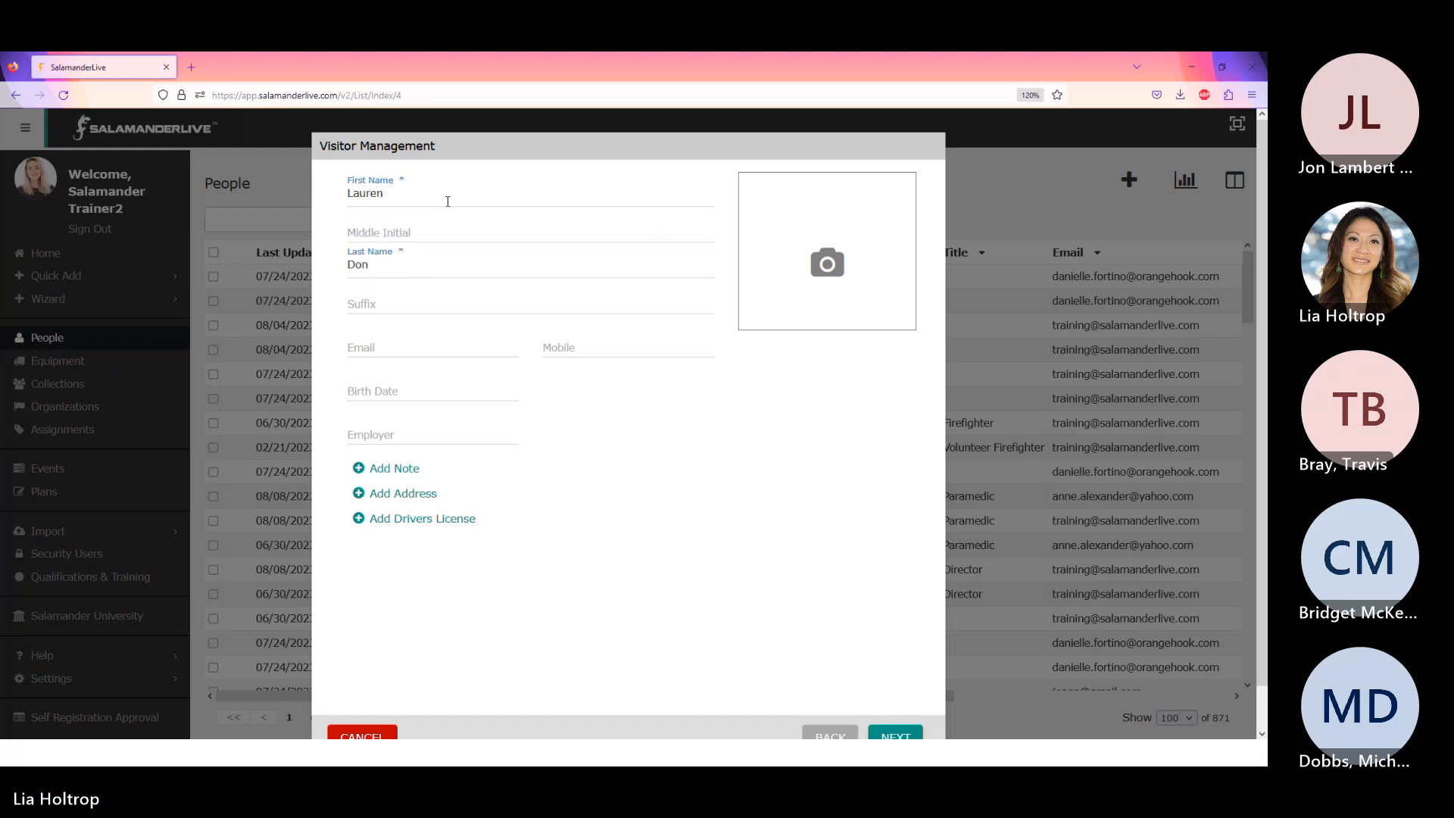
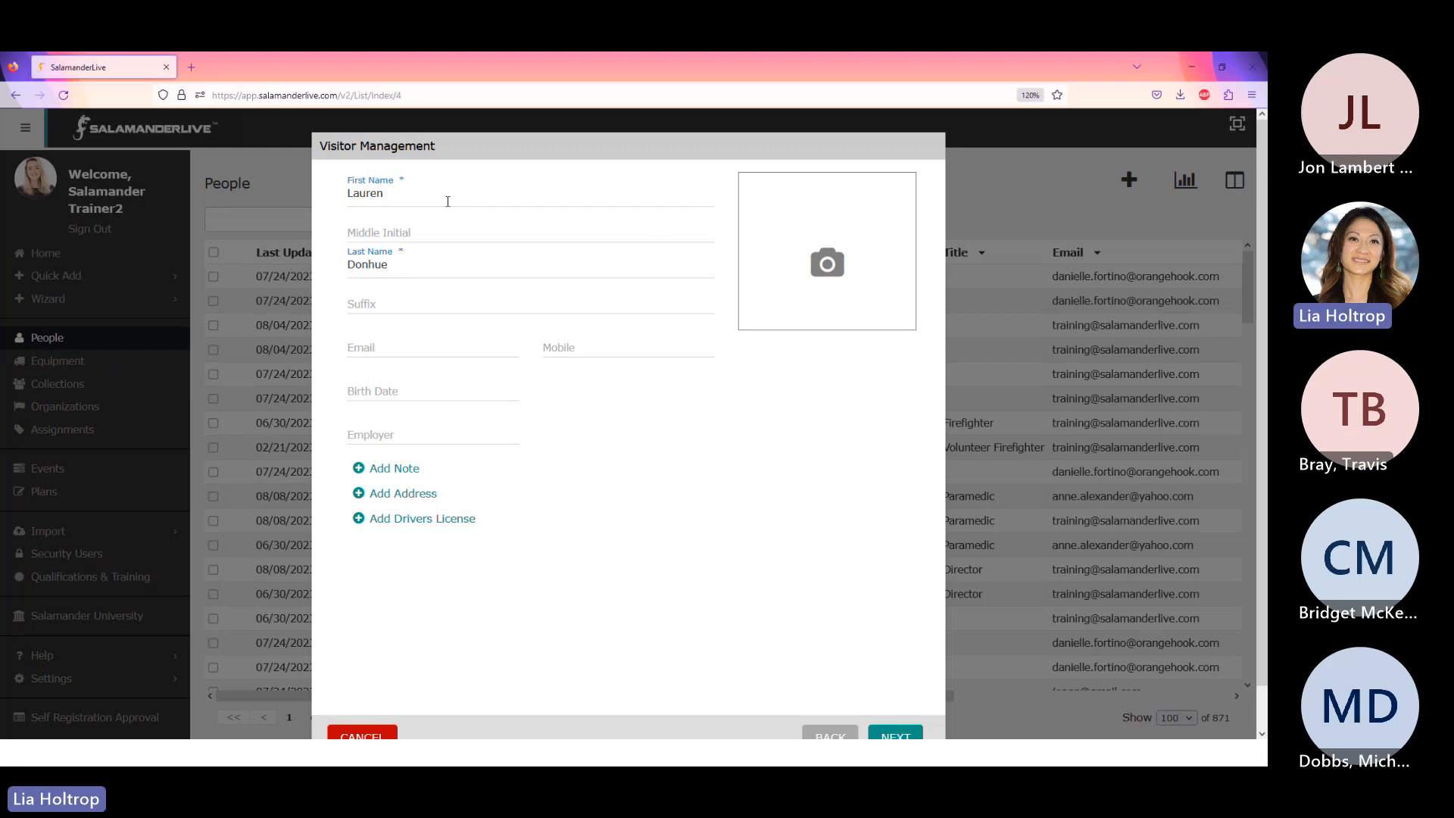
{"action": "key", "text": "Left"}
{"action": "key", "text": "Left"}
{"action": "key", "text": "Left"}
{"action": "type", "text": "a"}
- Fill in the visitor's e-mail address and mobile number
{"action": "left_click", "coordinate": [404, 346]}
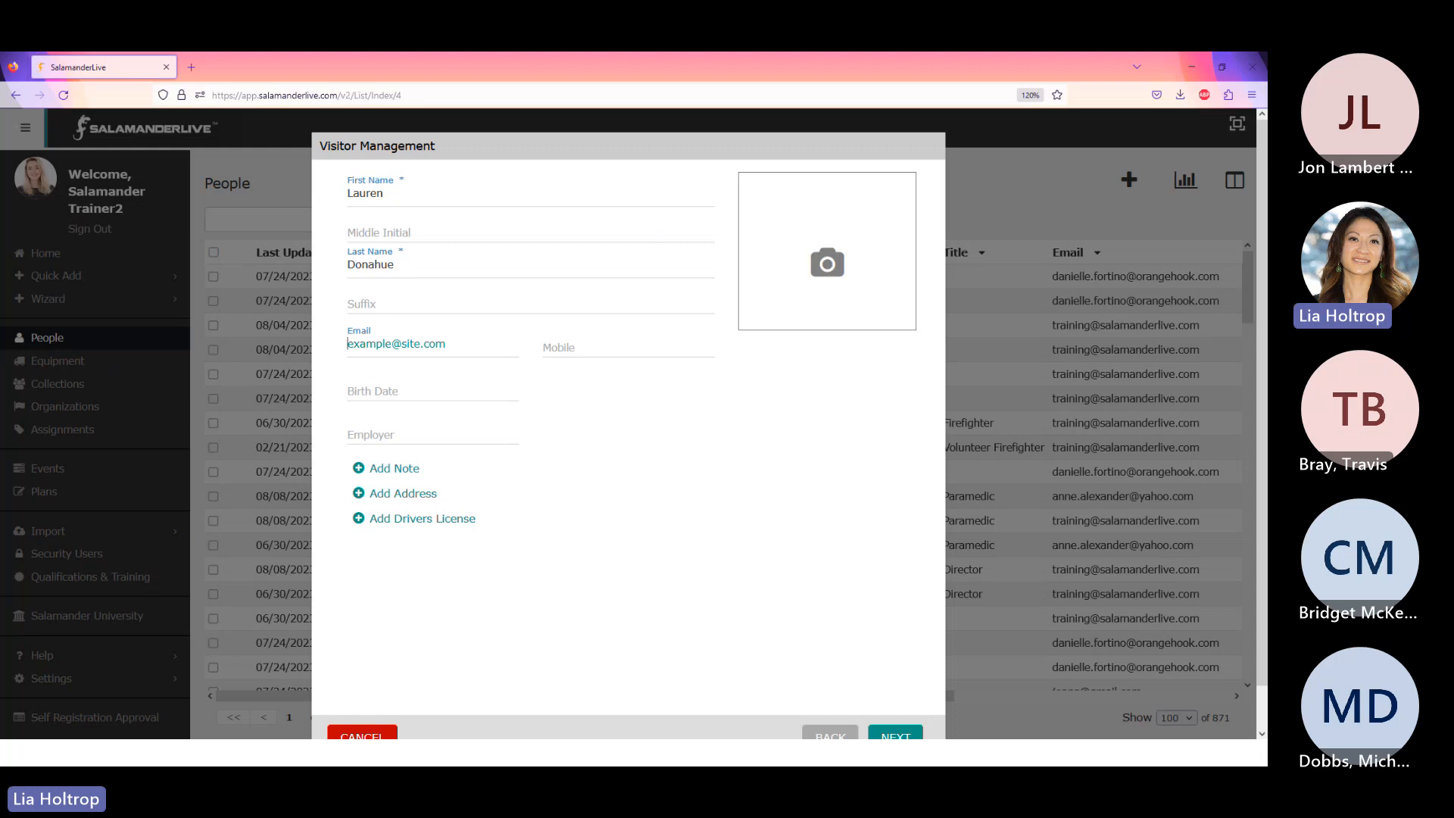
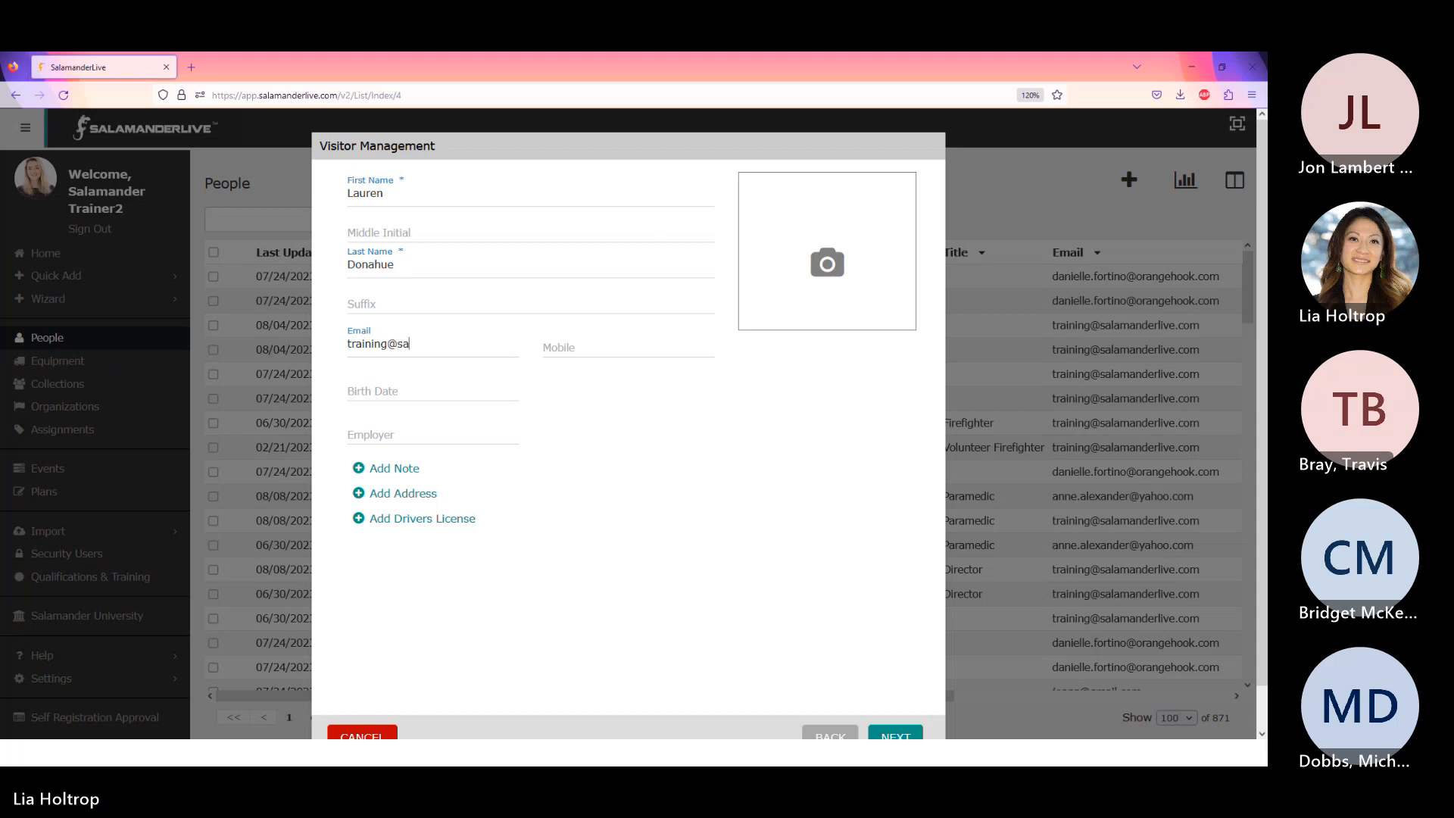
{"action": "key", "text": "Tab"}
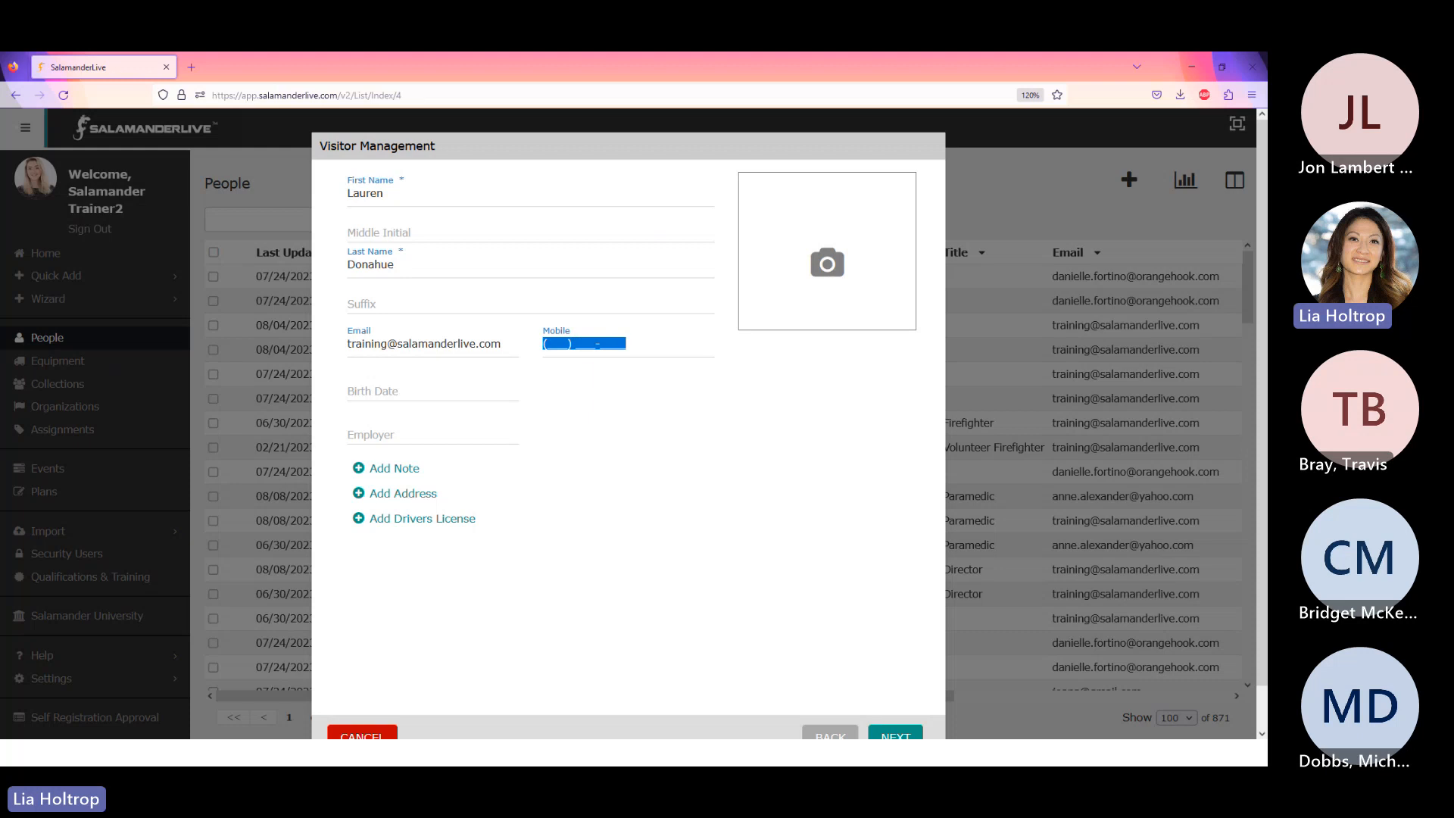
{"action": "type", "text": "5555555555"}
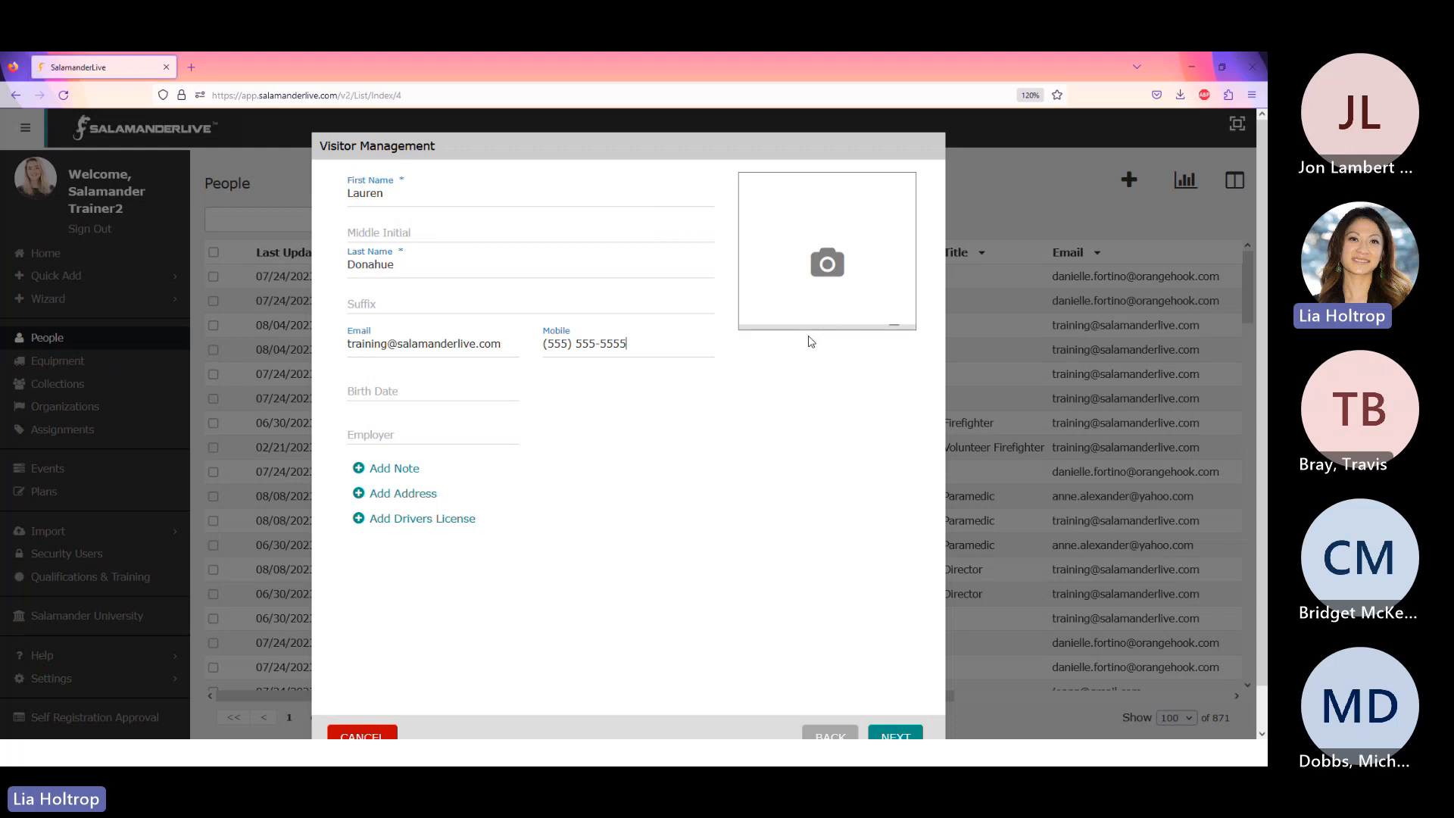
{"action": "mouse_move", "coordinate": [778, 262]}
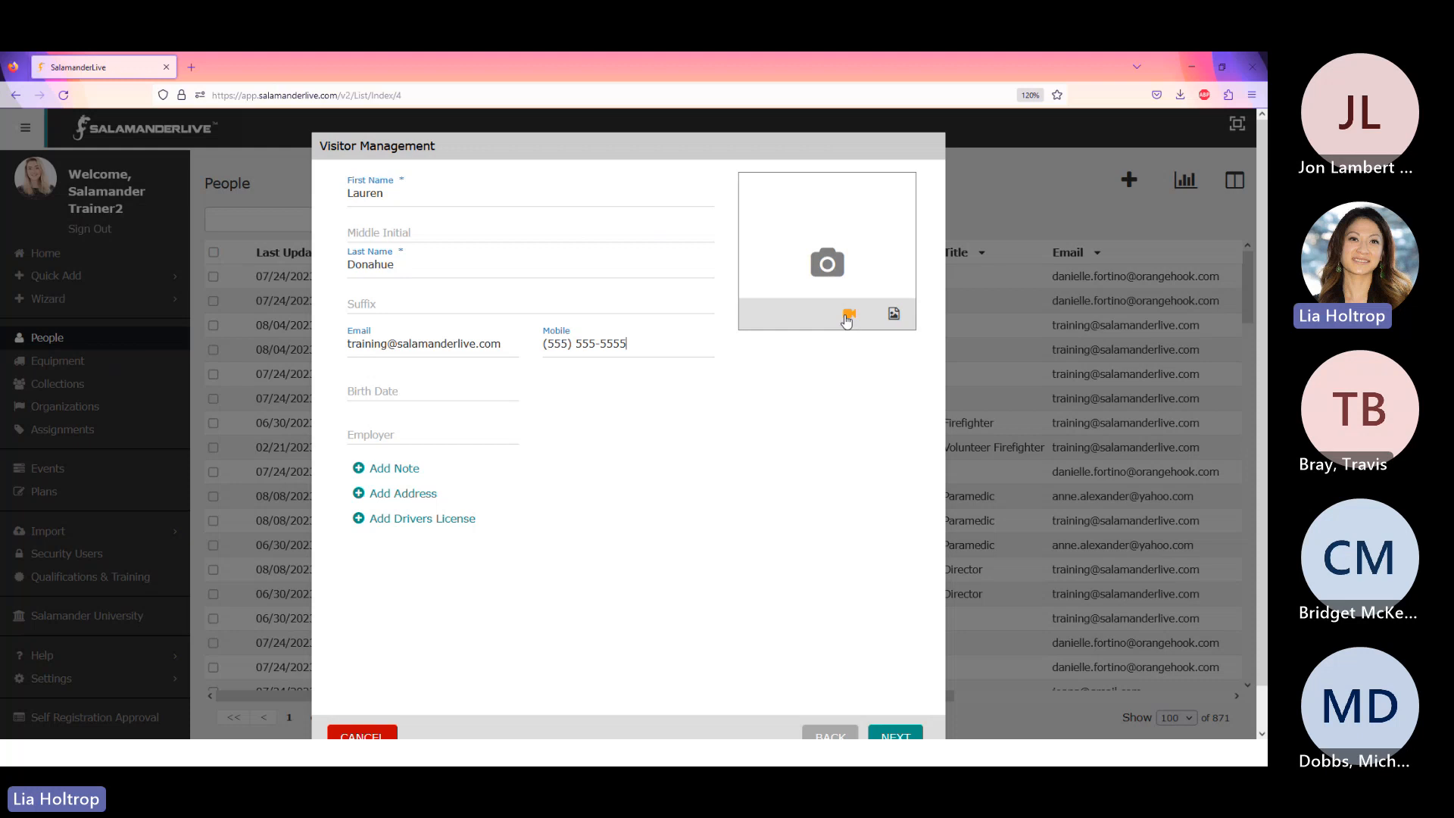
- Upload Woman14.PNG from the Pictures People folder as the visitor photo
{"action": "left_click", "coordinate": [893, 313]}
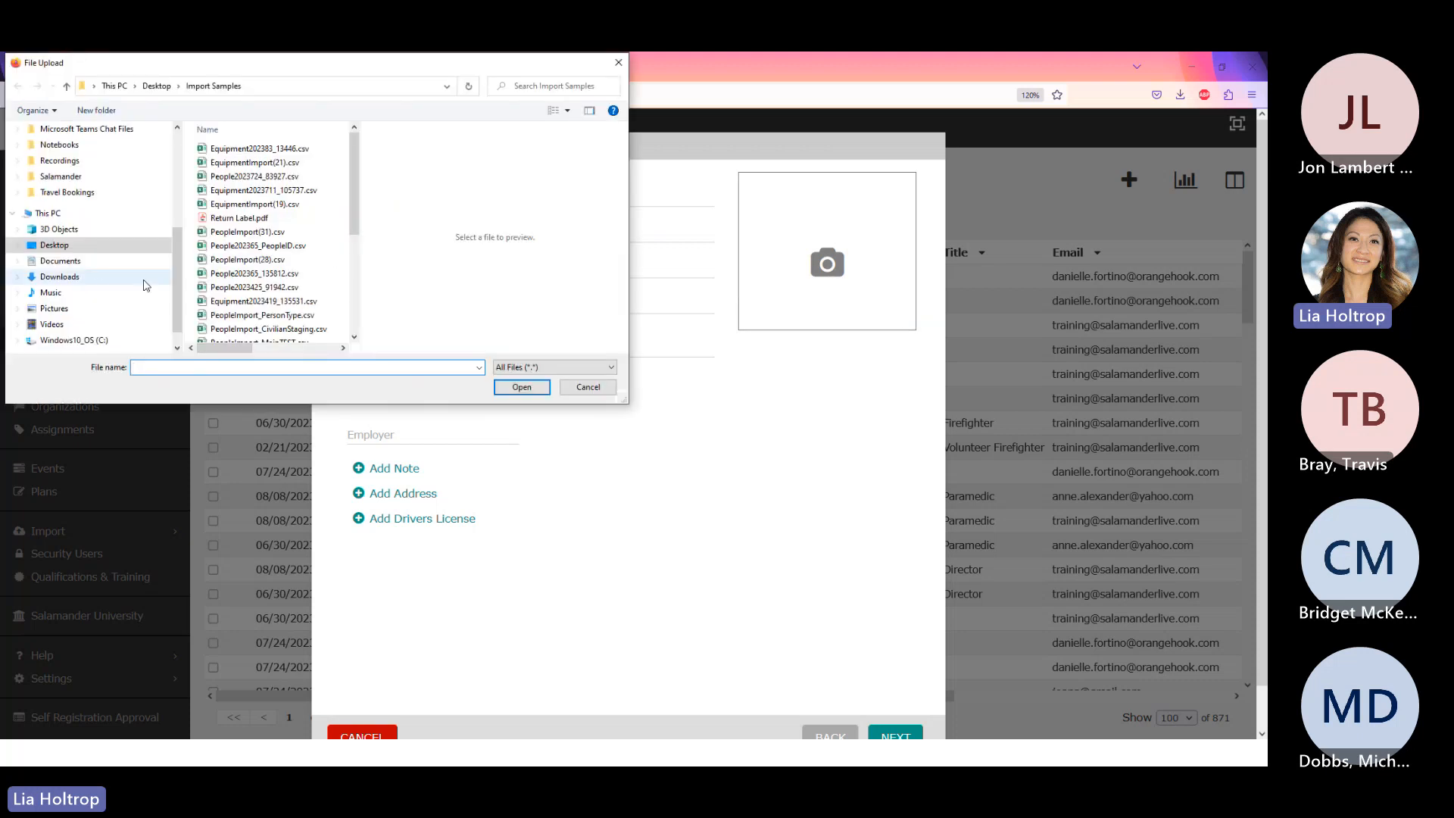
{"action": "left_click", "coordinate": [55, 309]}
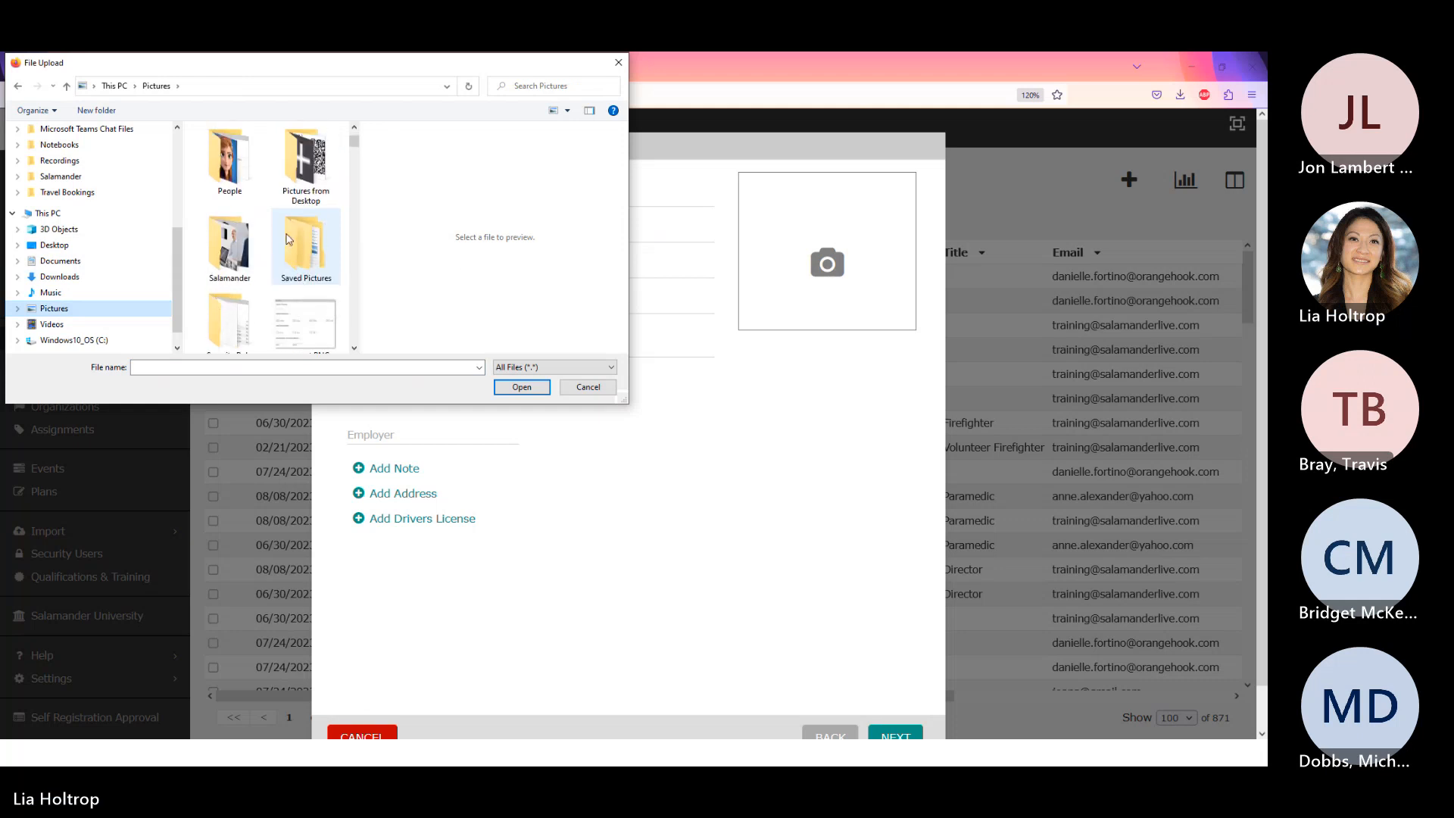
{"action": "double_click", "coordinate": [228, 148]}
{"action": "scroll", "coordinate": [331, 267], "scroll_direction": "down", "scroll_amount": 15}
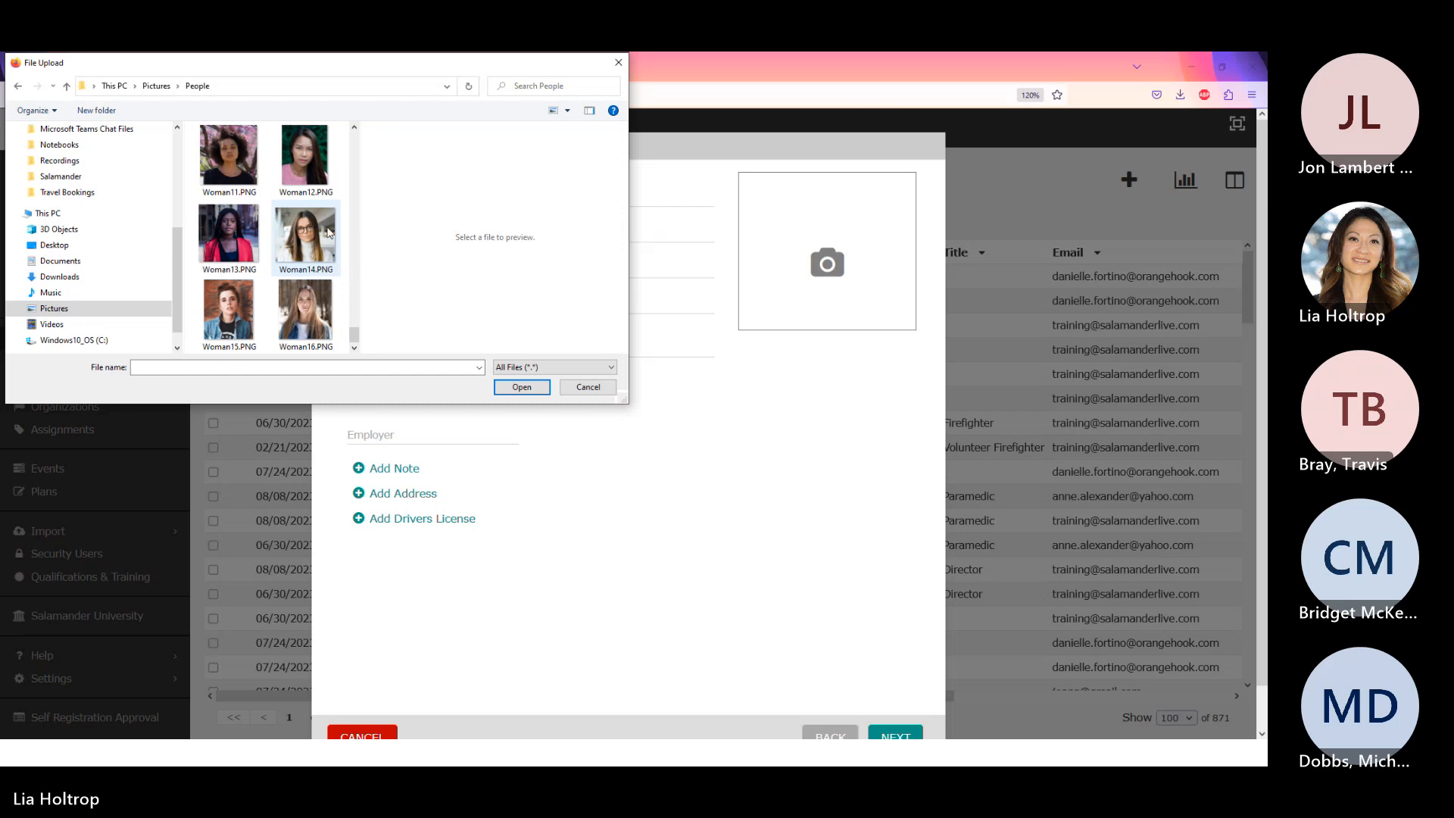
{"action": "double_click", "coordinate": [313, 242]}
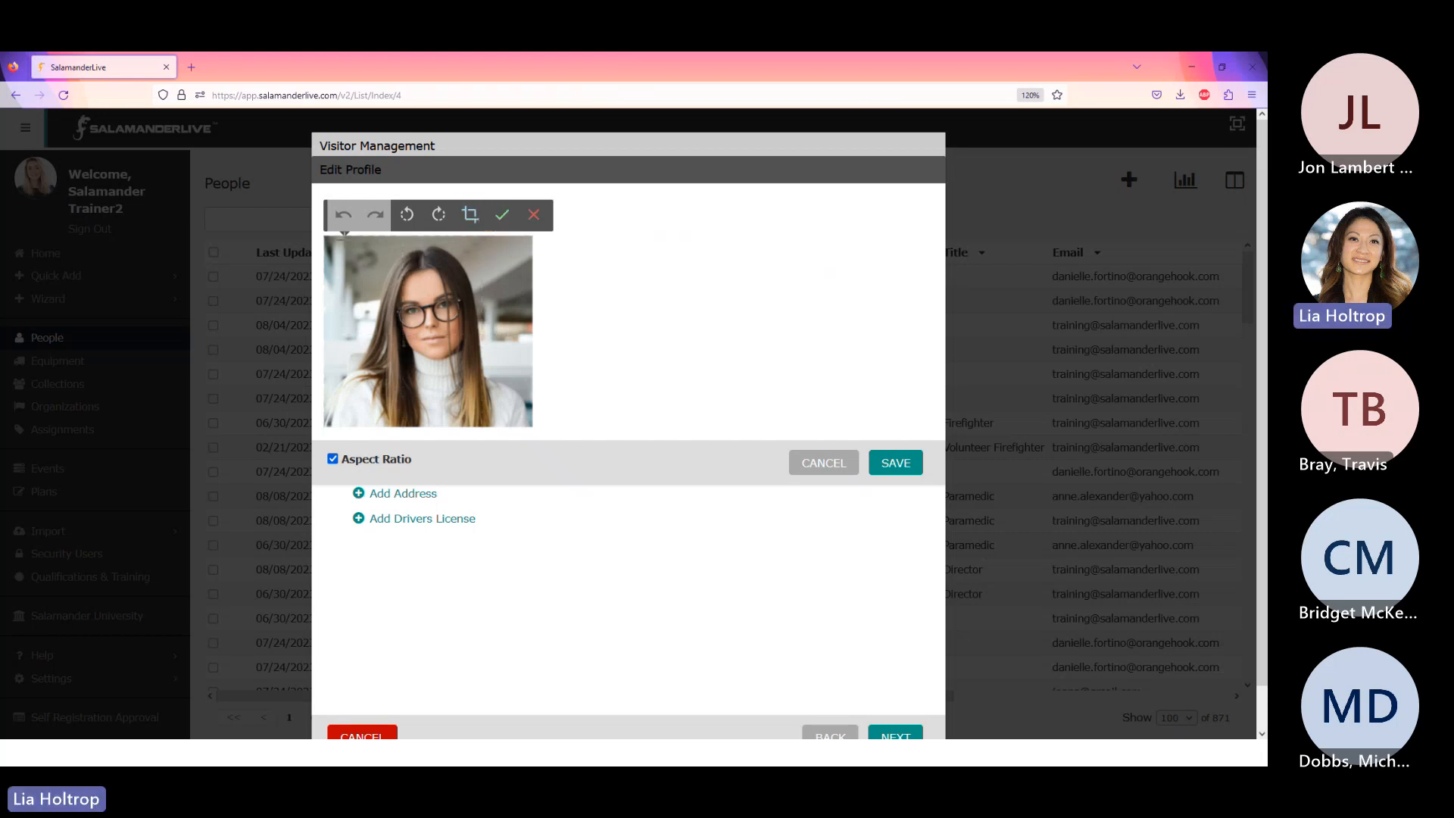
- Crop the photo to a square and save it to the profile
{"action": "left_click_drag", "start_coordinate": [341, 239], "coordinate": [512, 412]}
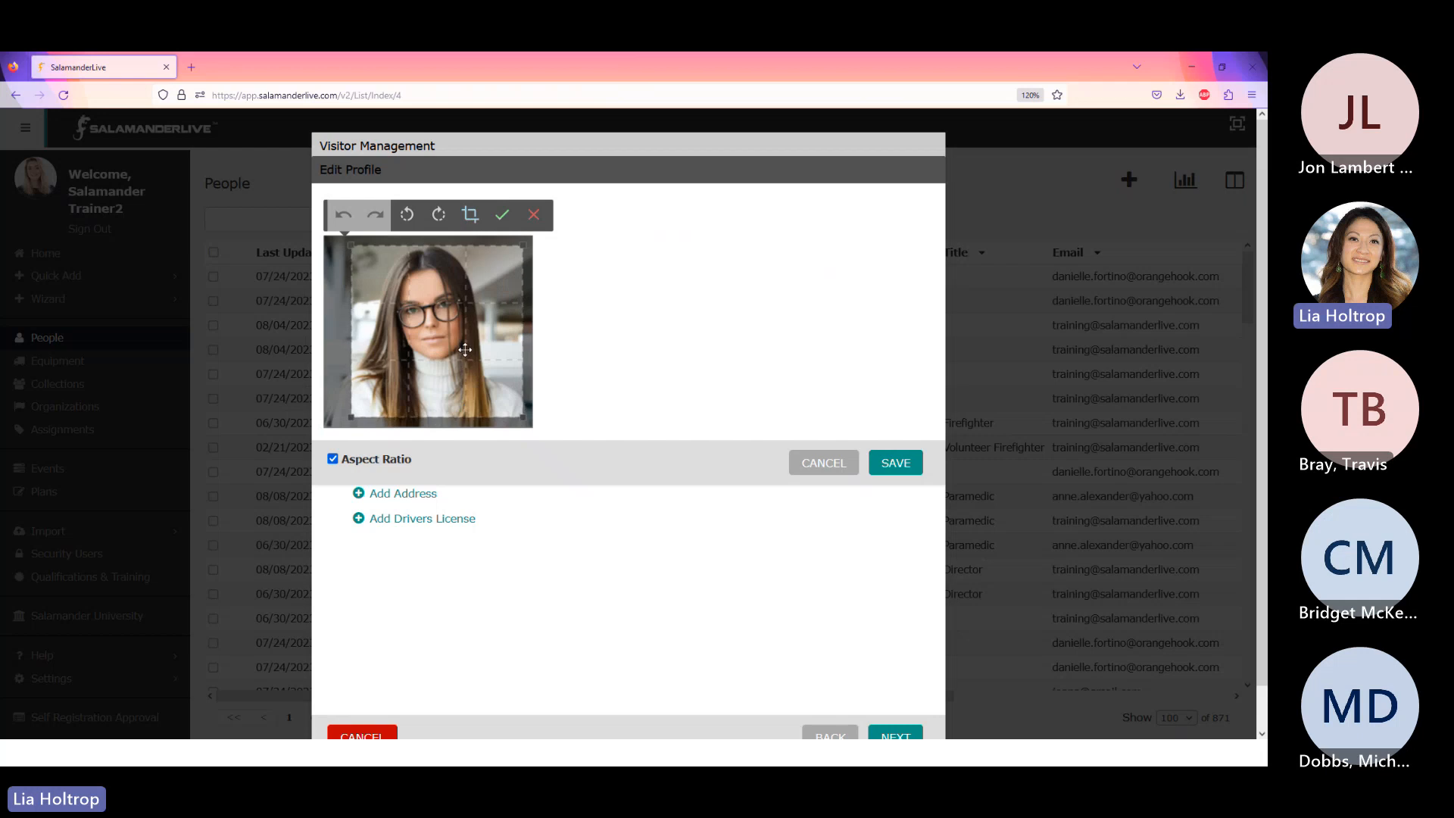
{"action": "left_click", "coordinate": [502, 214]}
{"action": "left_click", "coordinate": [897, 442]}
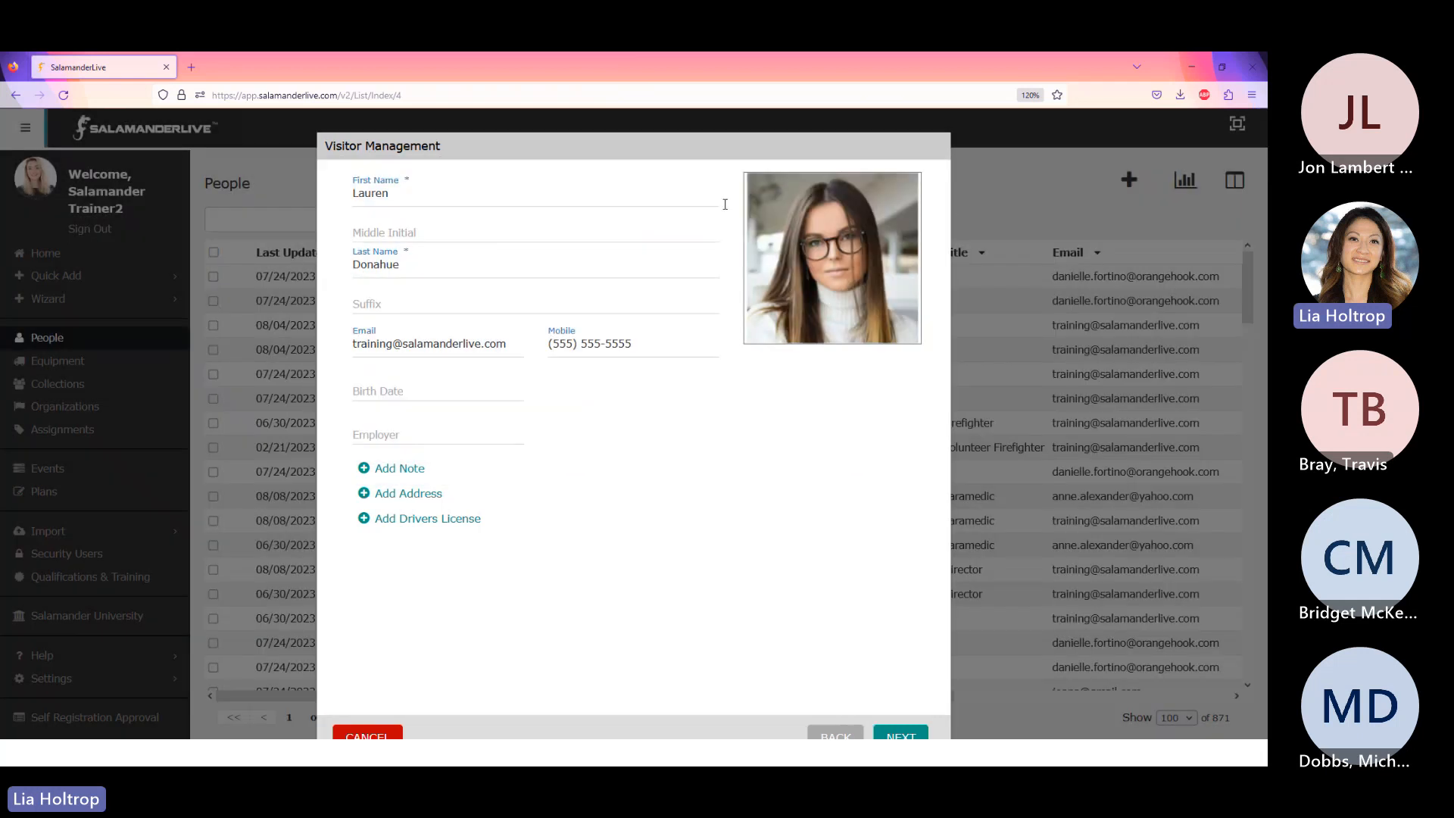
- Add an address by typing the street number and picking the suggested street address
{"action": "left_click", "coordinate": [413, 493]}
{"action": "scroll", "coordinate": [455, 500], "scroll_direction": "down", "scroll_amount": 3}
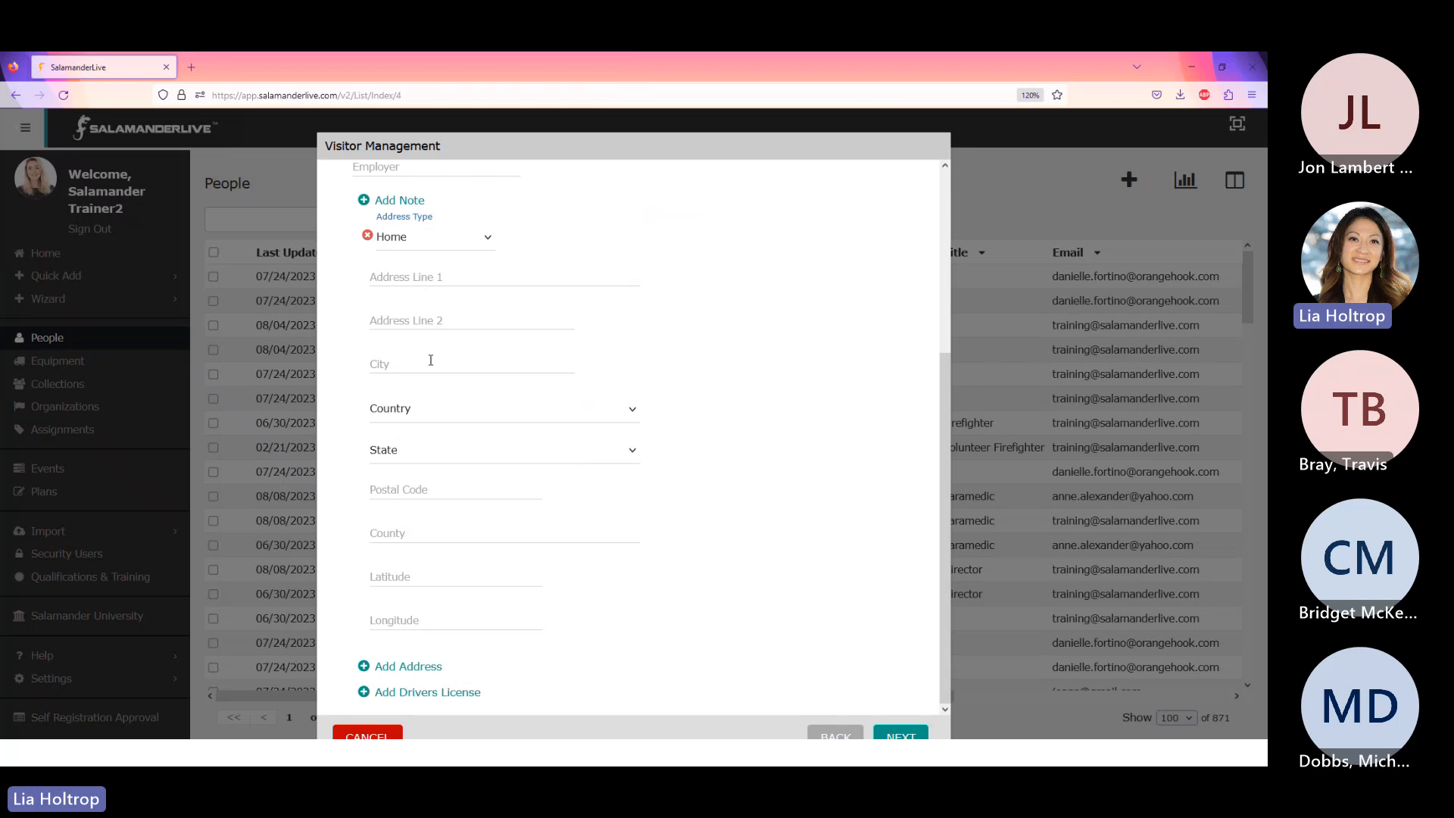
{"action": "left_click", "coordinate": [400, 277]}
{"action": "type", "text": "98"}
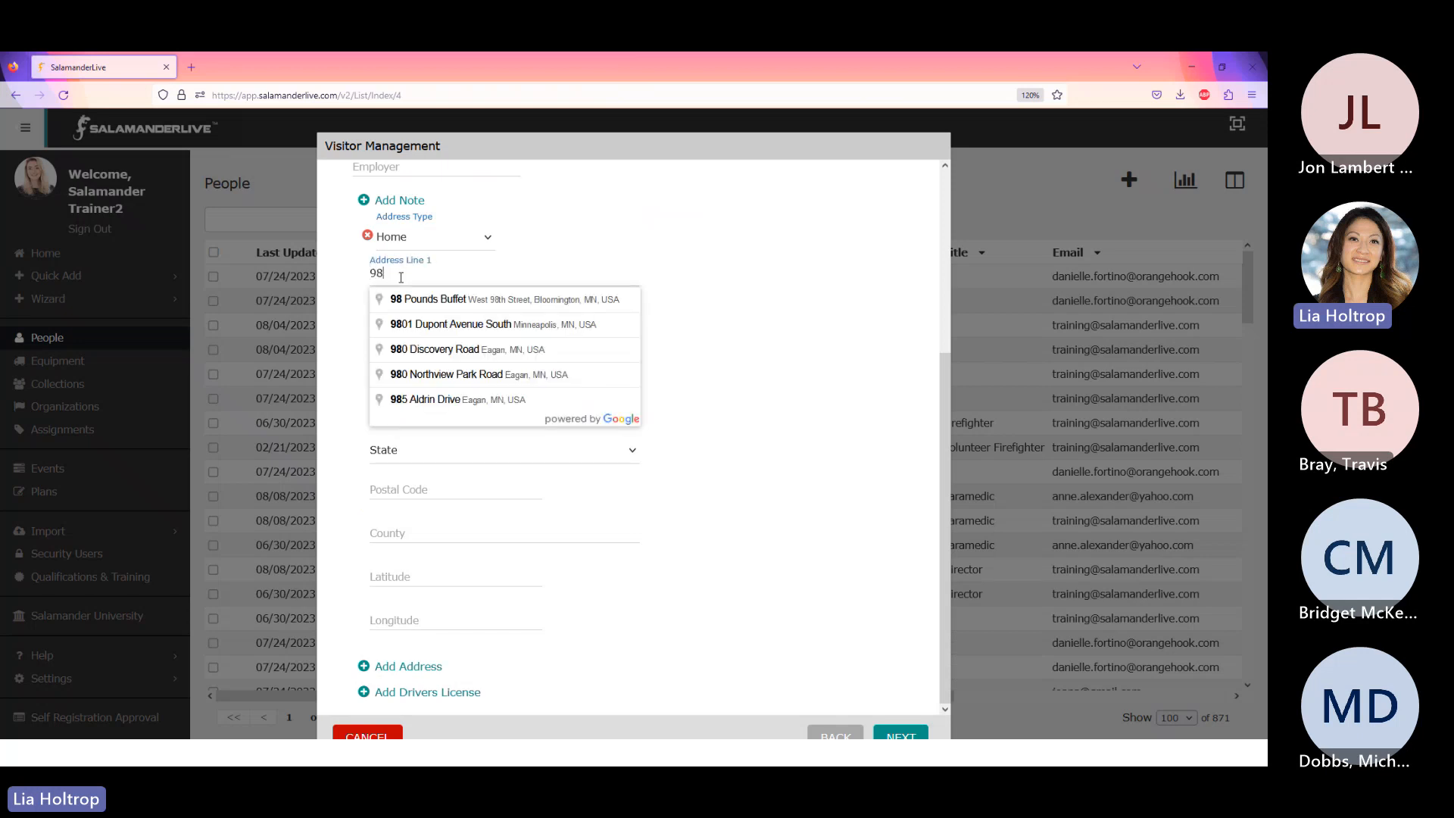
{"action": "type", "text": "45"}
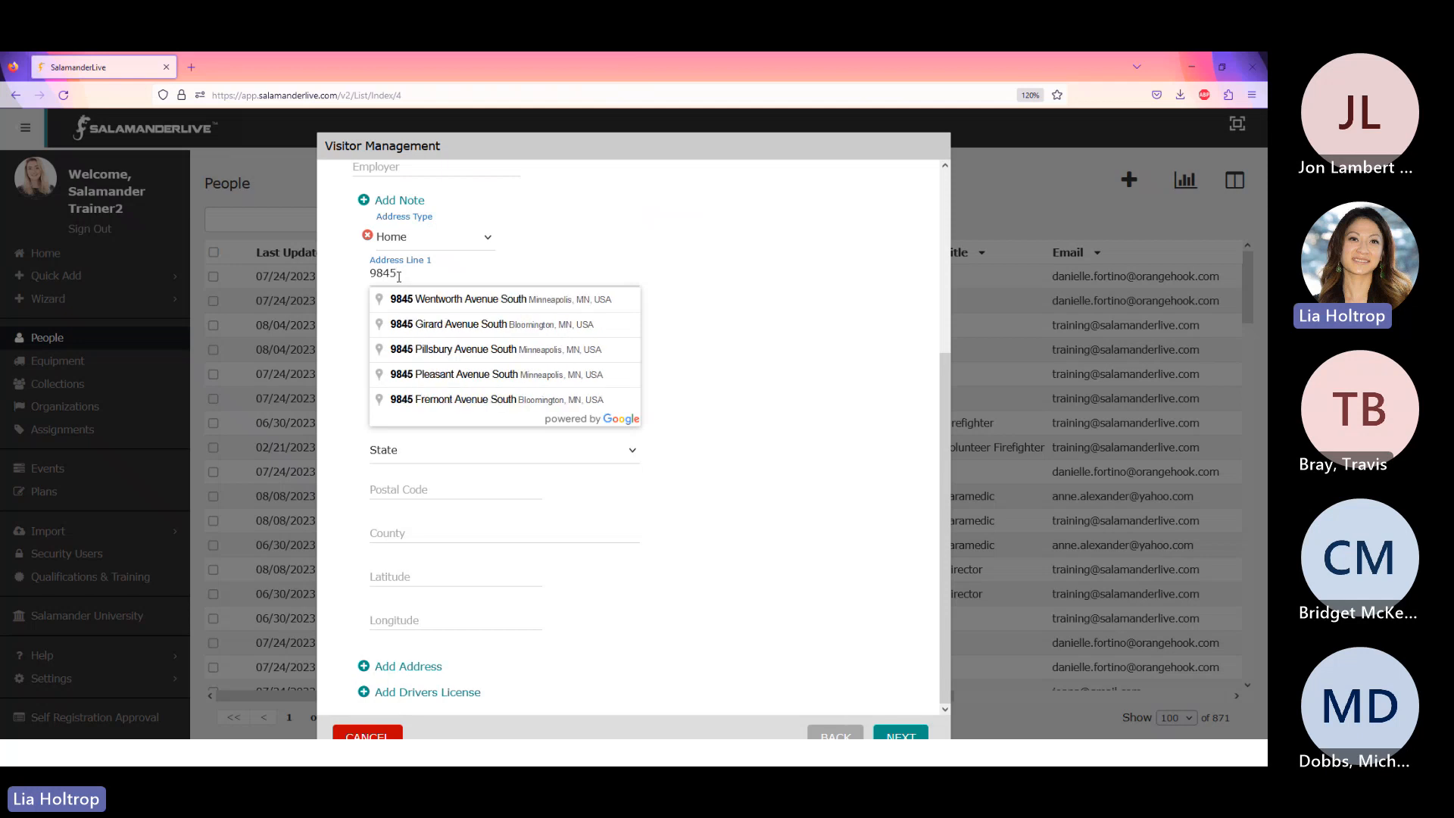
{"action": "left_click", "coordinate": [455, 303]}
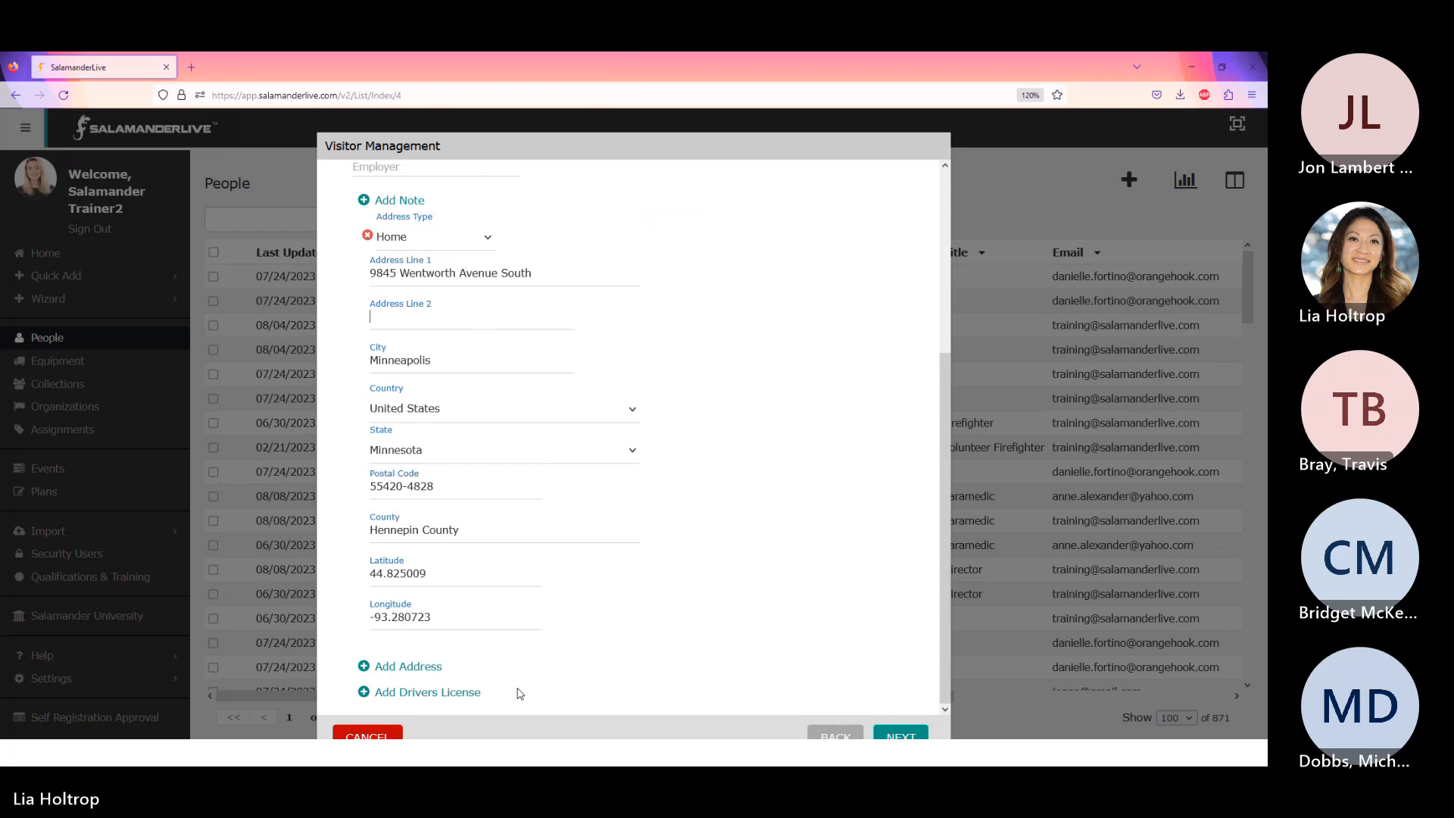
{"action": "scroll", "coordinate": [804, 474], "scroll_direction": "up", "scroll_amount": 4}
{"action": "scroll", "coordinate": [807, 475], "scroll_direction": "down", "scroll_amount": 4}
- Set browser zoom to 110% and continue to the host and event step
{"action": "left_click", "coordinate": [1251, 95]}
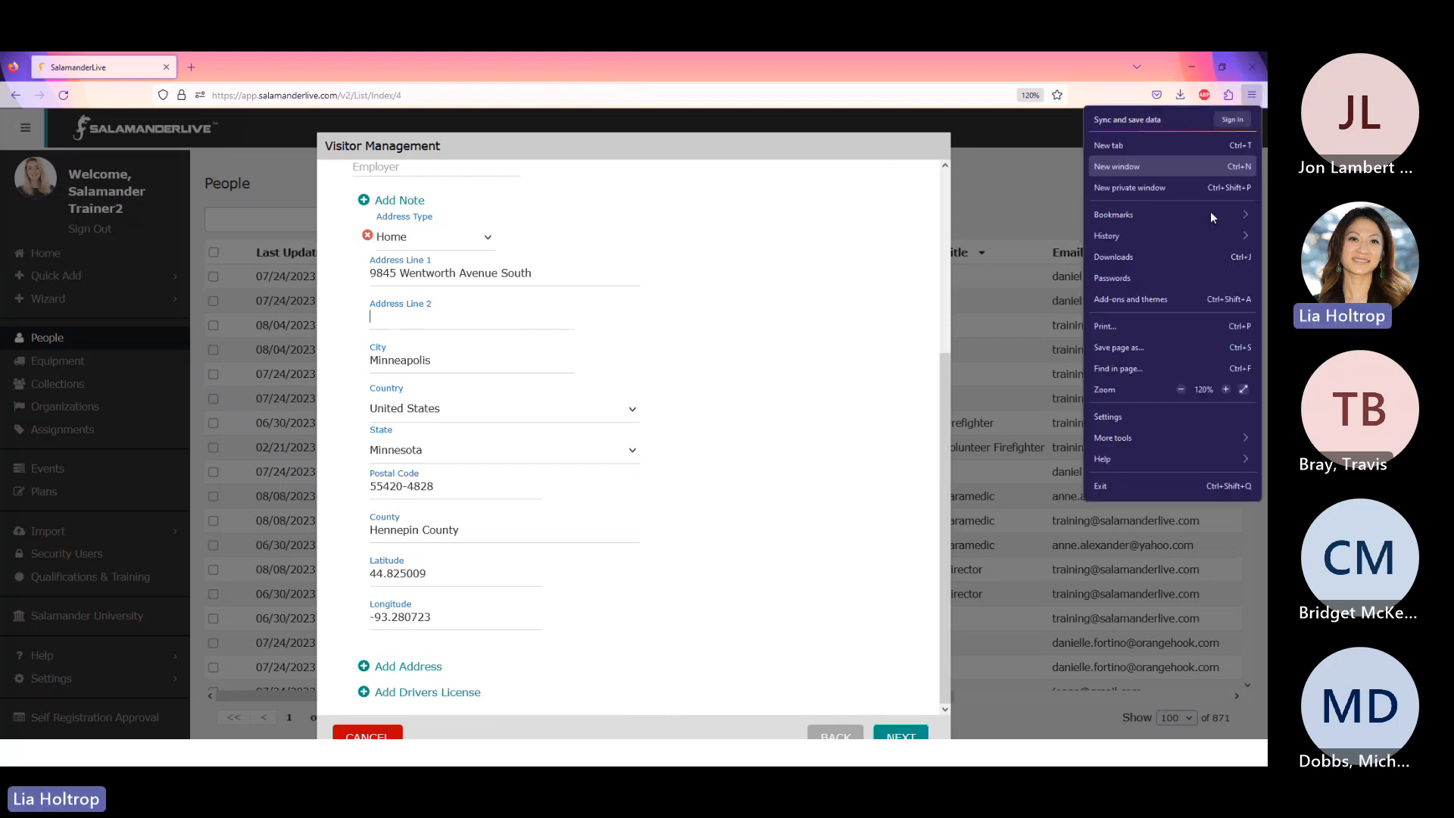
{"action": "left_click", "coordinate": [1181, 389]}
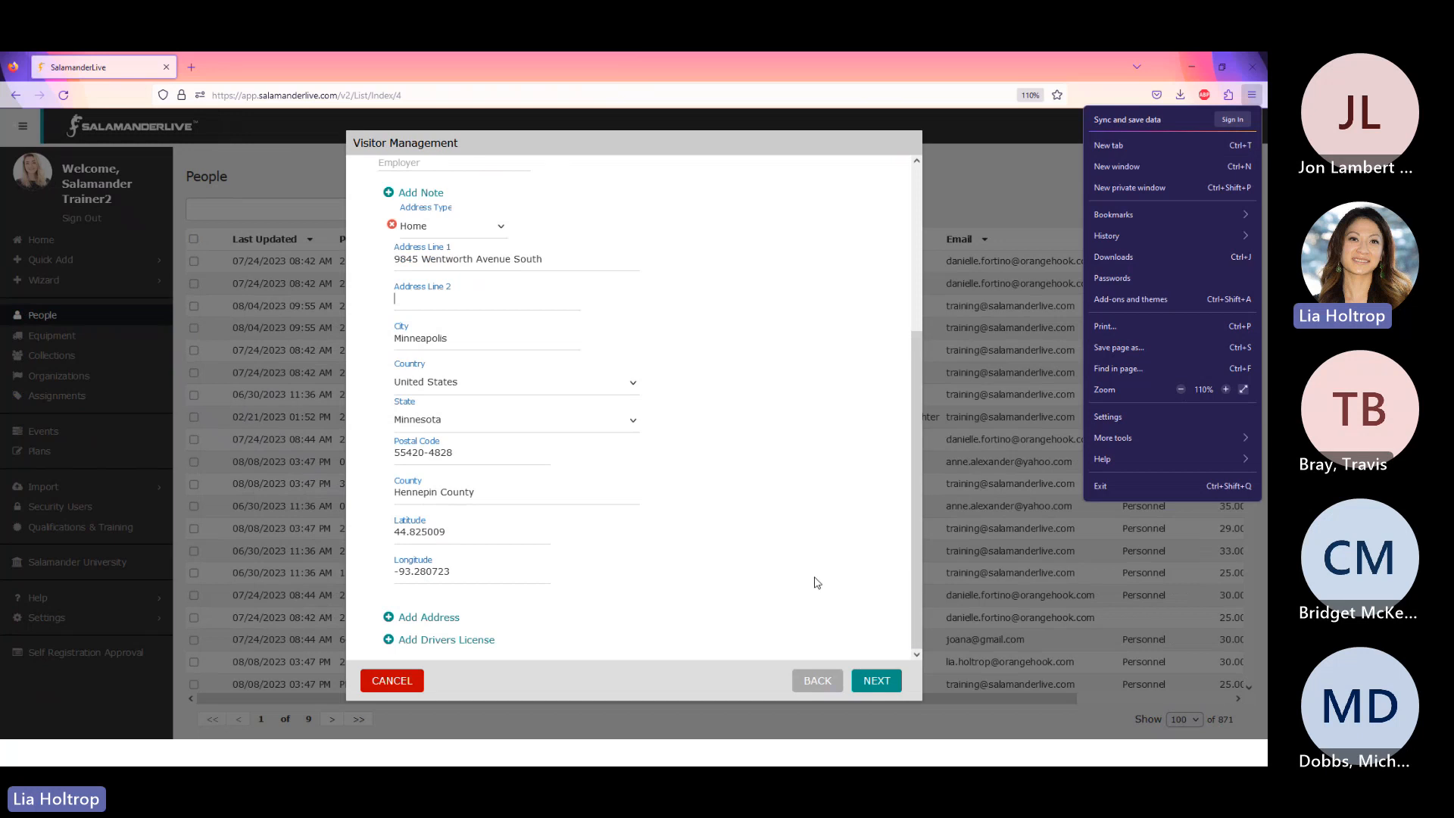
{"action": "left_click", "coordinate": [878, 682]}
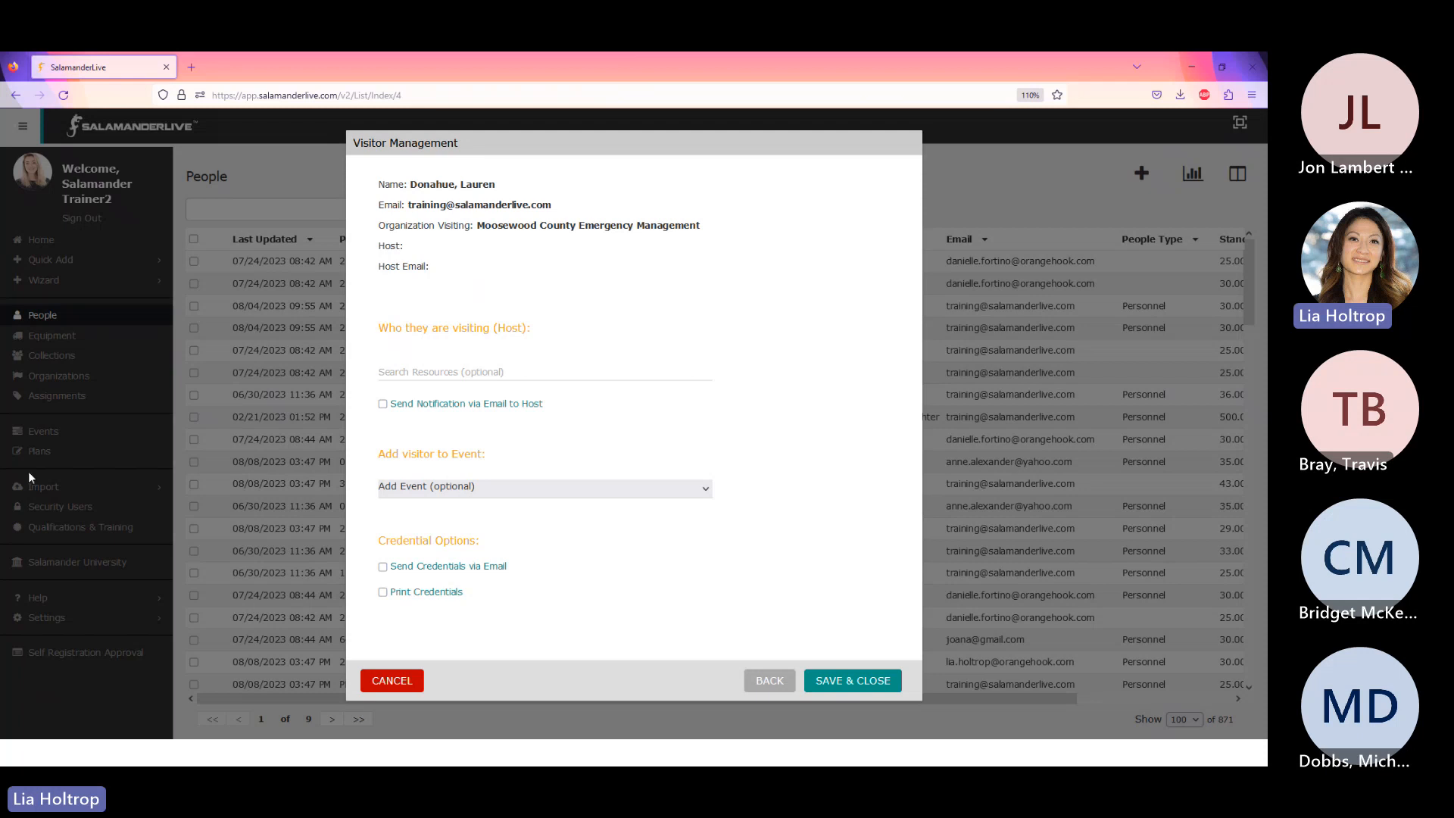
- Search resources for the host by first name and select the matching person
{"action": "left_click", "coordinate": [454, 369]}
{"action": "type", "text": "terry"}
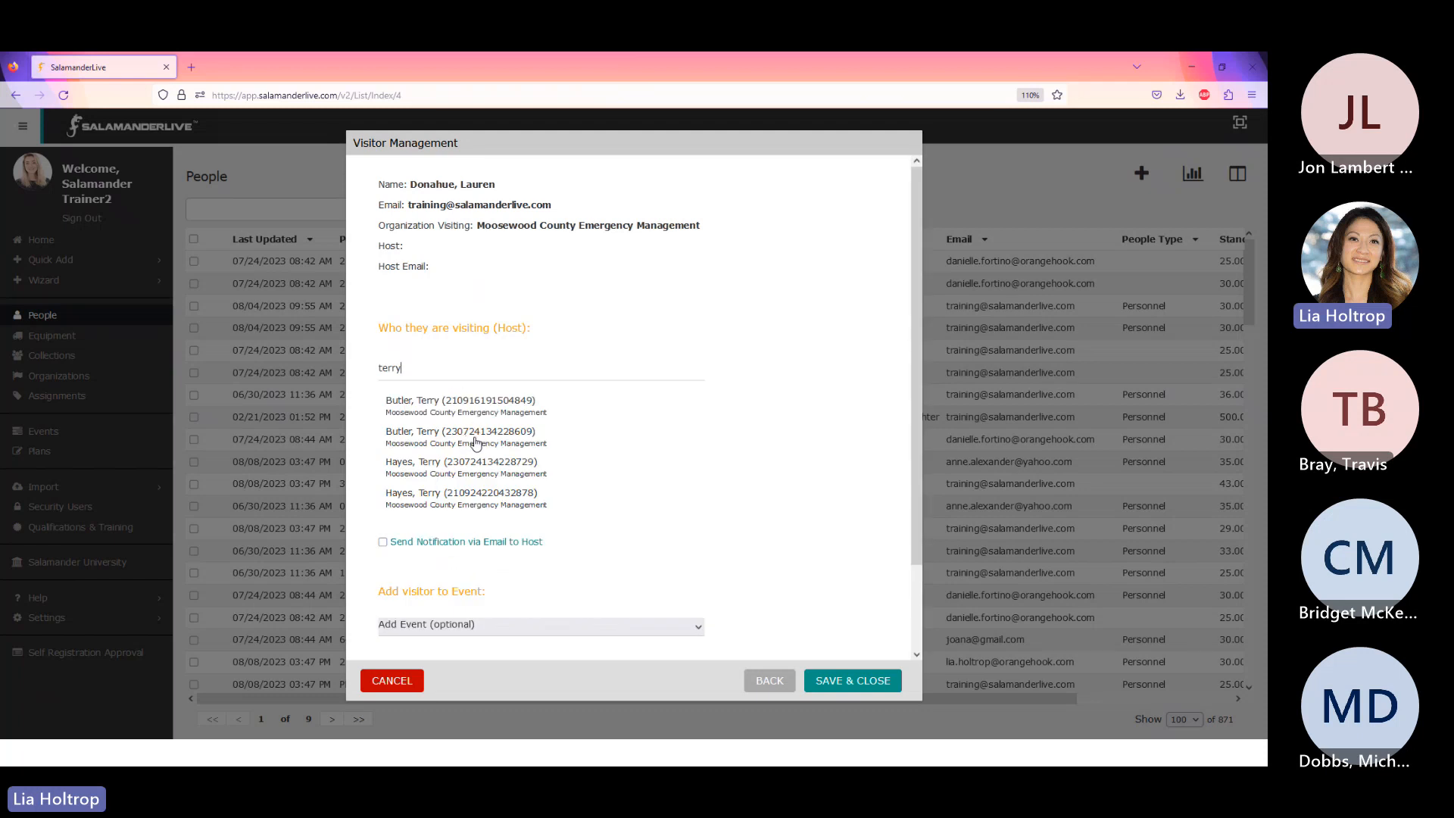
{"action": "left_click", "coordinate": [466, 475]}
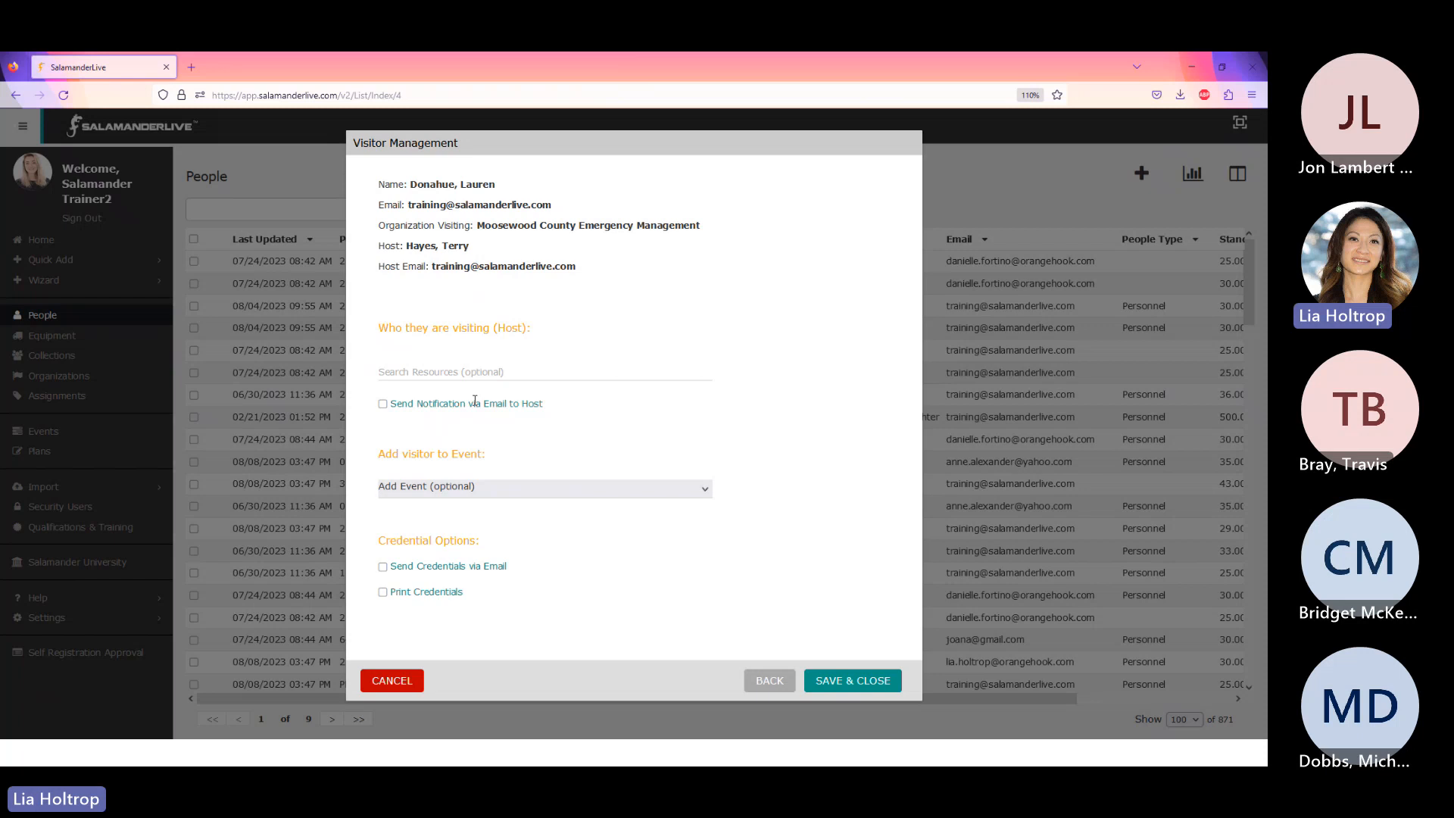
- Enable host e-mail notification and add the Monthly Meeting event with On Scene assignment
{"action": "left_click", "coordinate": [383, 406]}
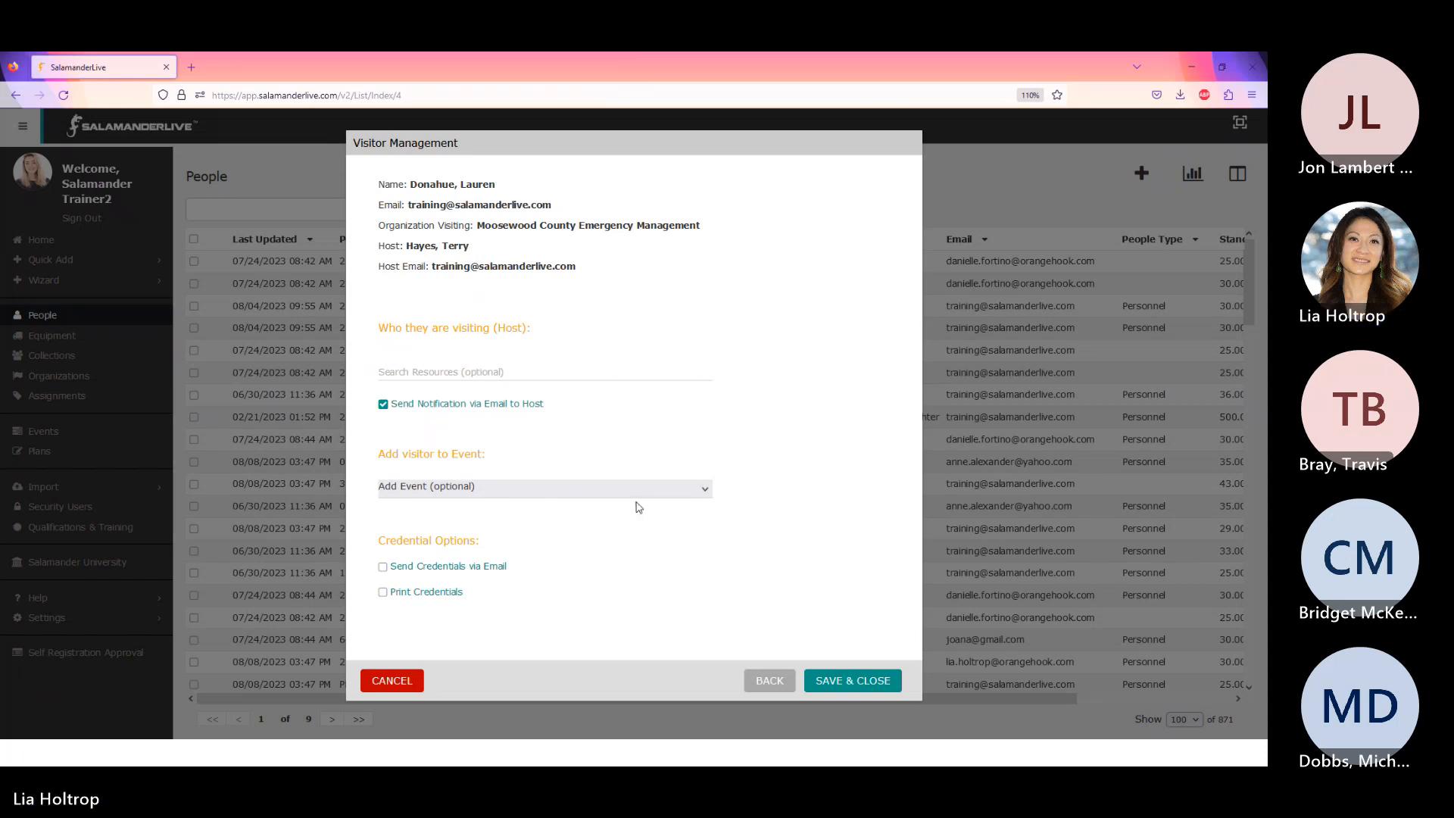
{"action": "left_click", "coordinate": [705, 489]}
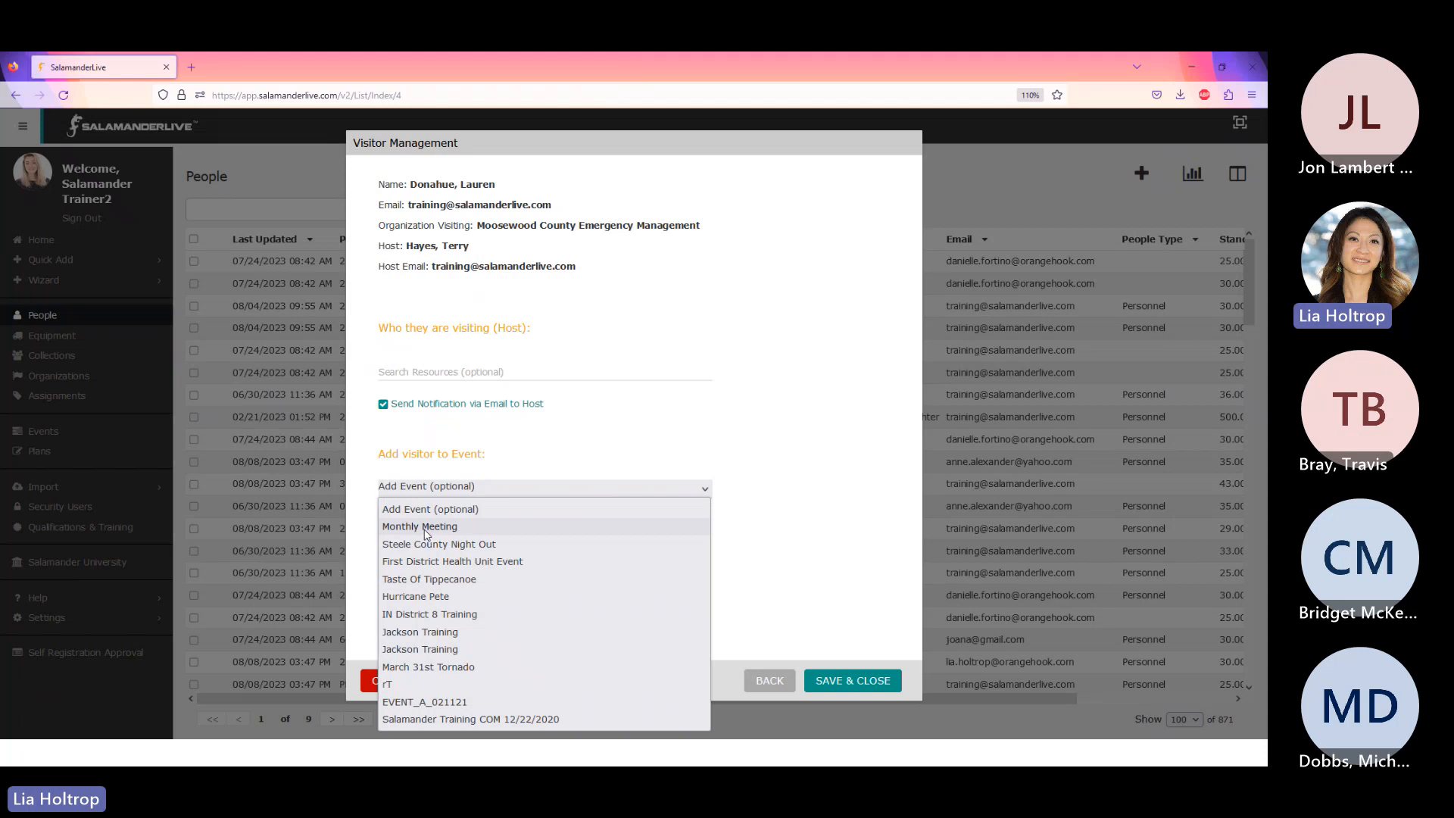
{"action": "left_click", "coordinate": [425, 533]}
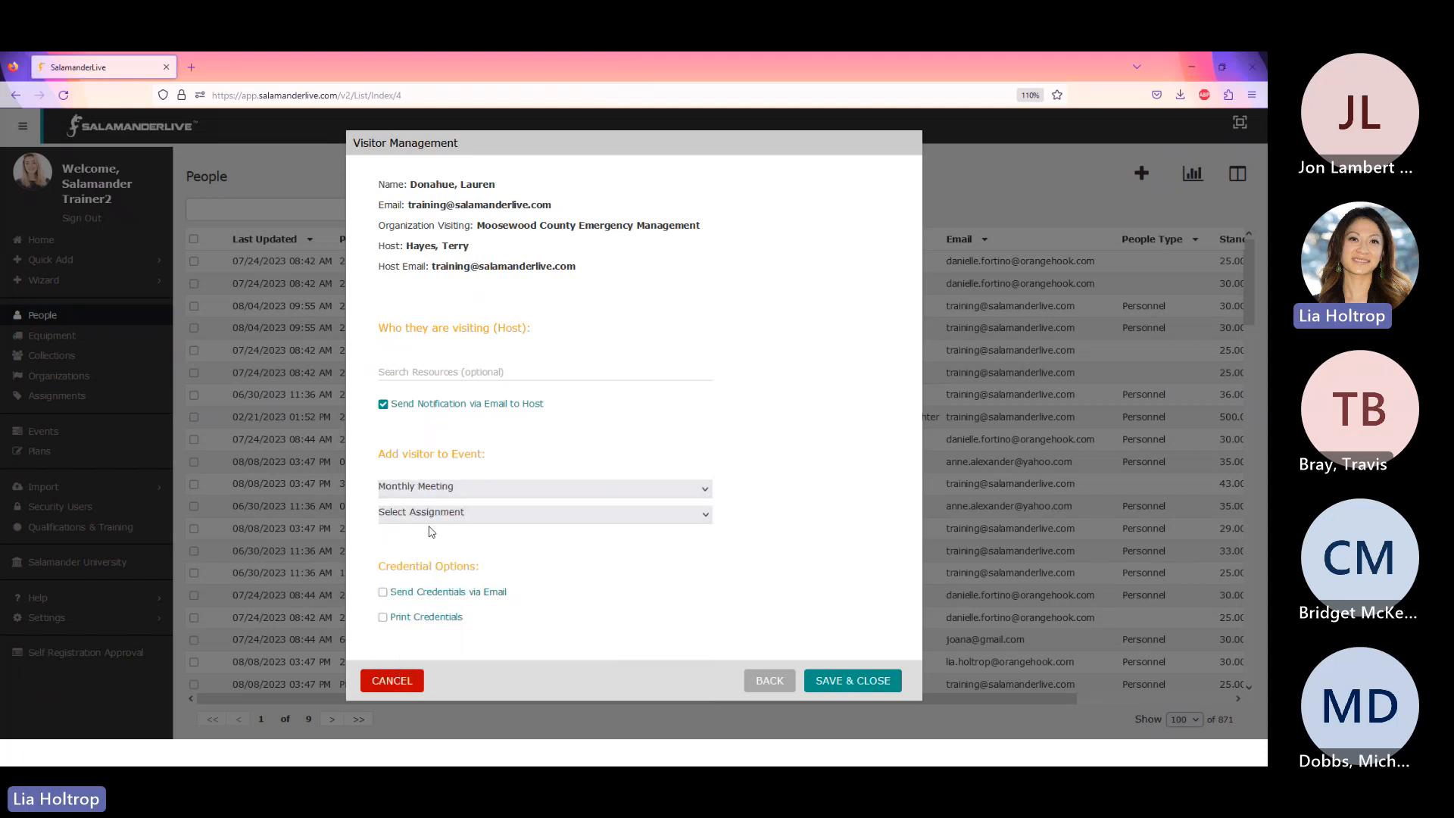
{"action": "left_click", "coordinate": [479, 518]}
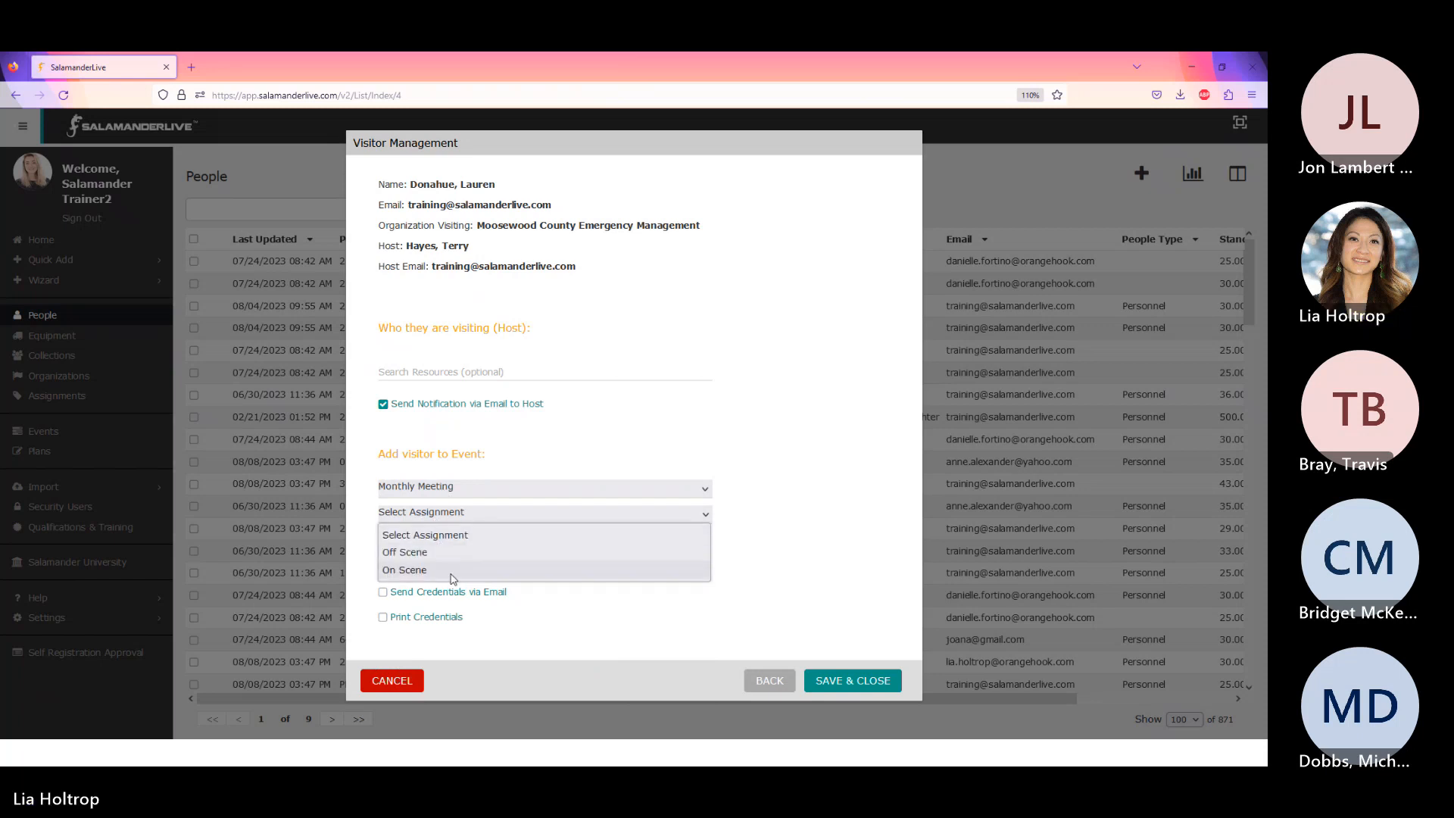
{"action": "left_click", "coordinate": [404, 571]}
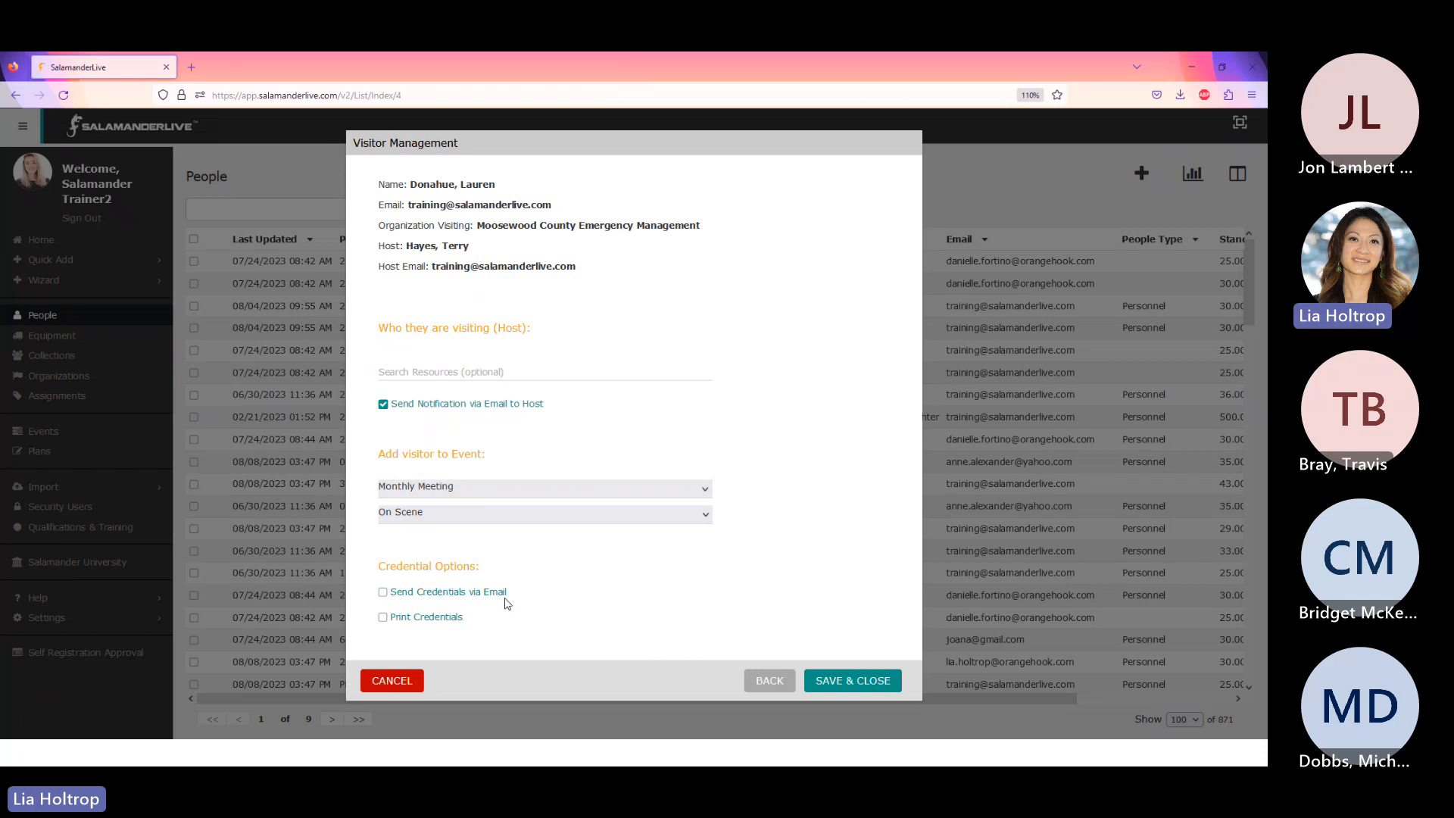
- Check Send Credentials via Email and Print Credentials, then save and close the visitor
{"action": "left_click", "coordinate": [384, 594]}
{"action": "left_click", "coordinate": [383, 618]}
{"action": "left_click", "coordinate": [865, 684]}
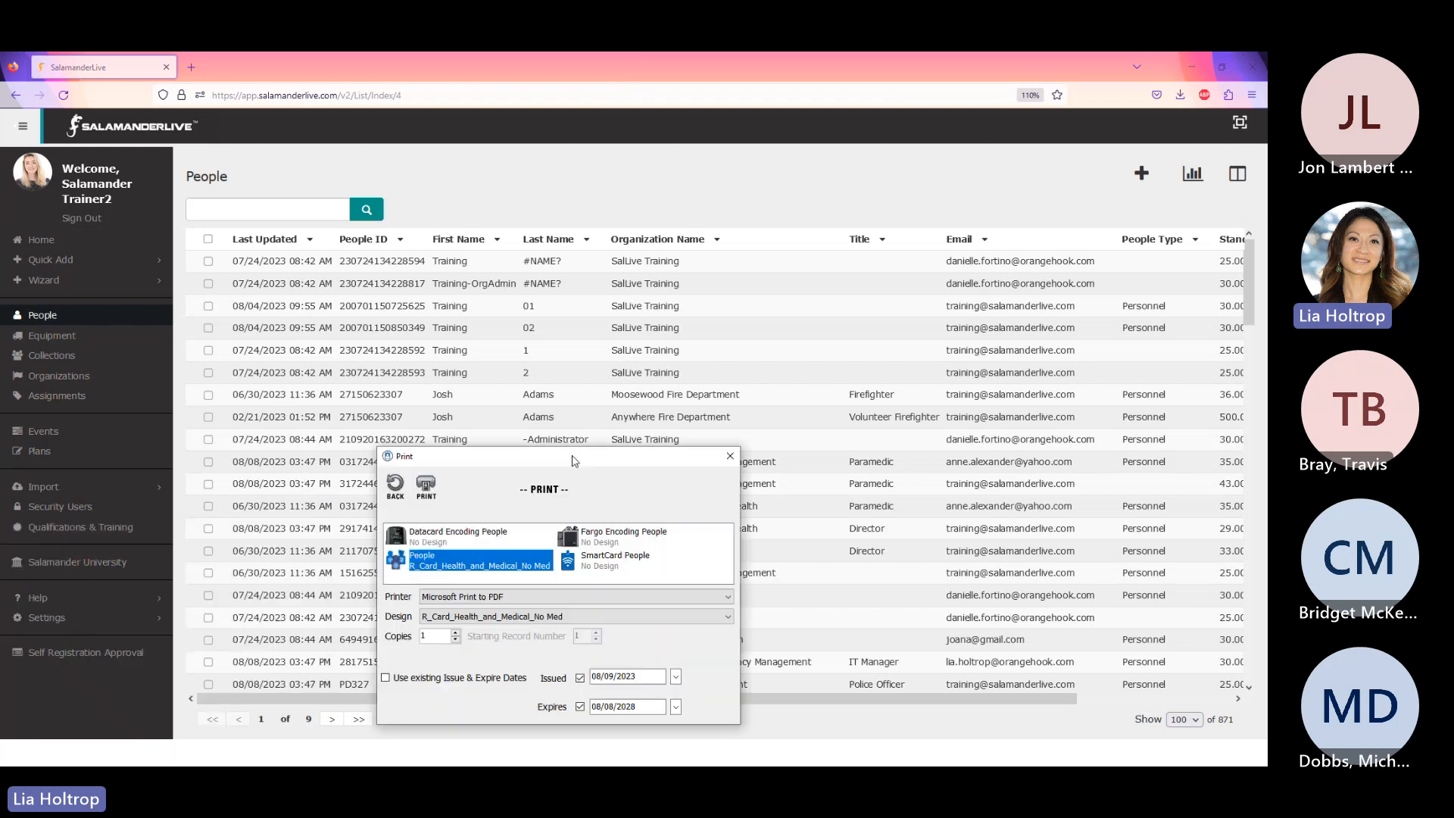
- Choose the R_Card_Visitor print design, then show the Visitor ID Tag Design slide
{"action": "left_click_drag", "start_coordinate": [568, 453], "coordinate": [687, 174]}
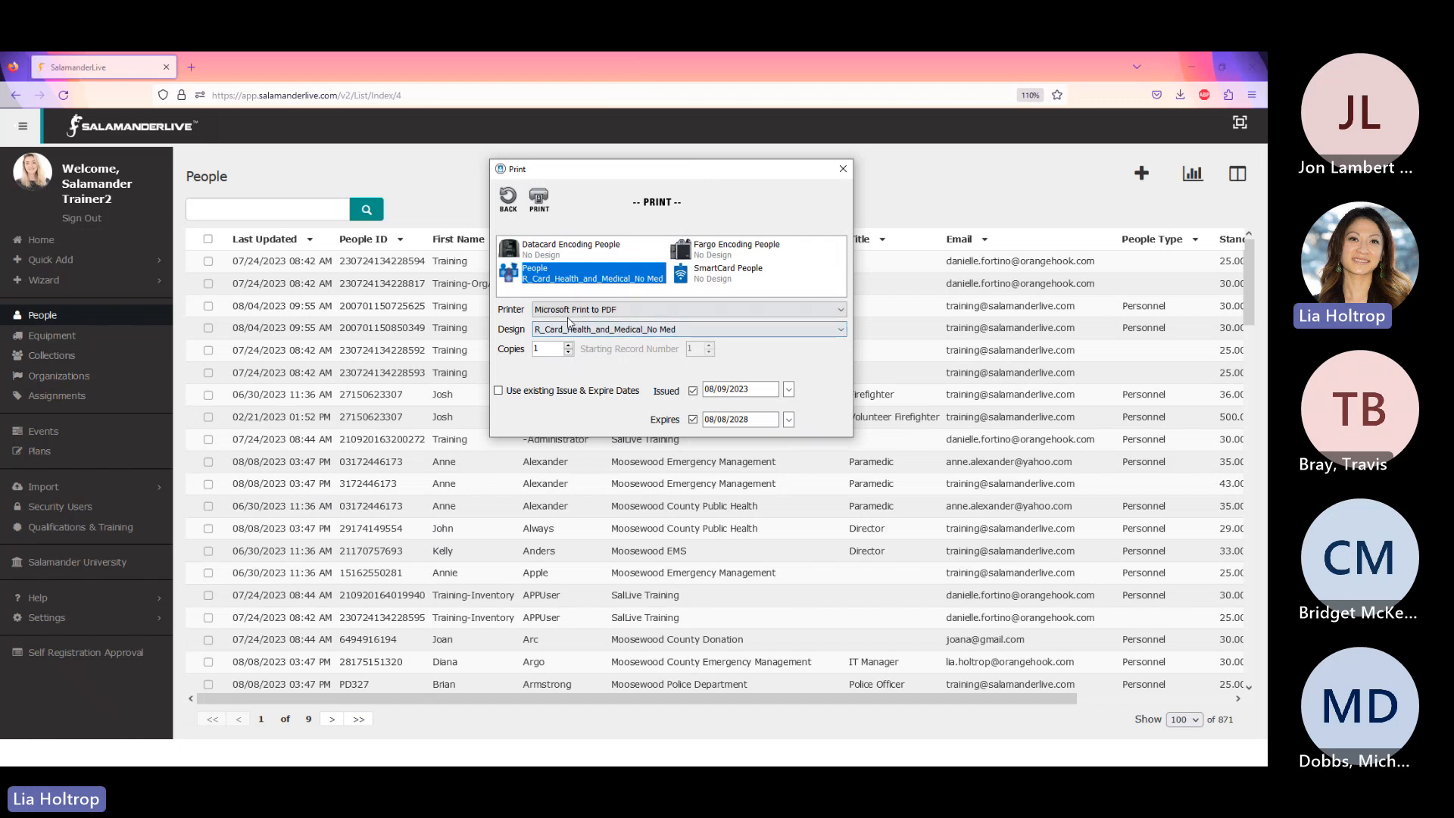
{"action": "left_click", "coordinate": [739, 331]}
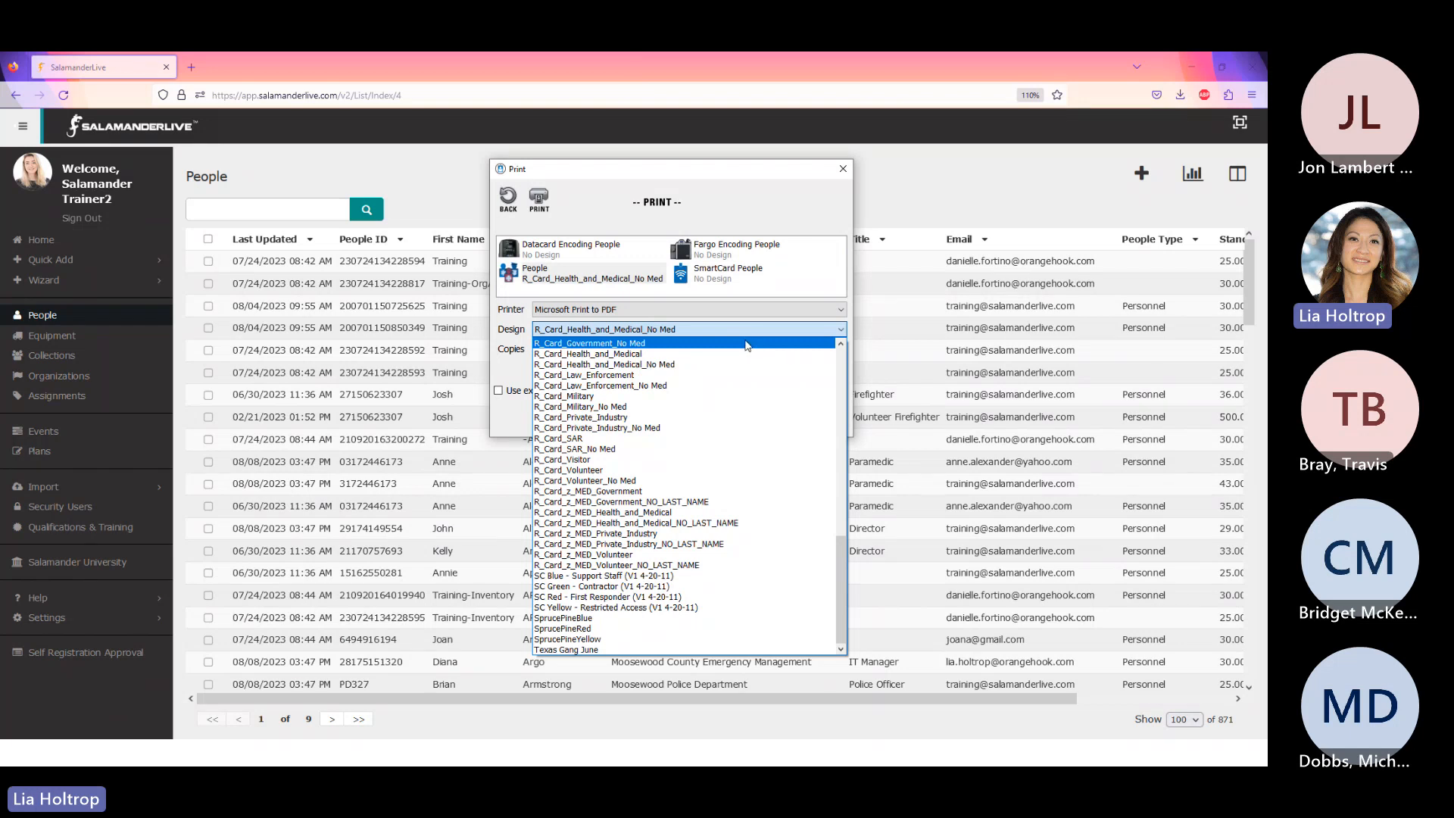
{"action": "left_click", "coordinate": [568, 460]}
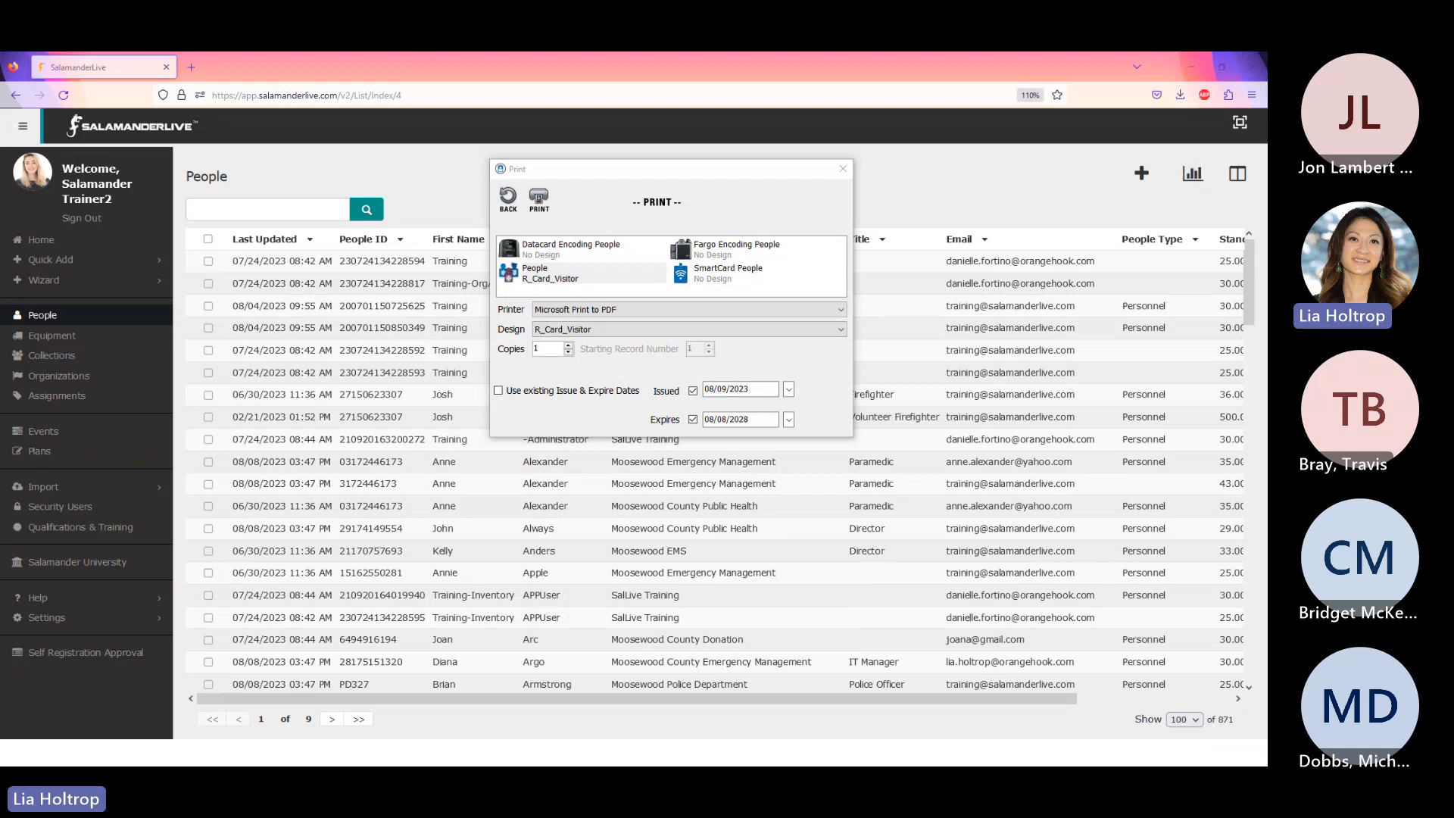
{"action": "key", "text": "alt+Tab"}
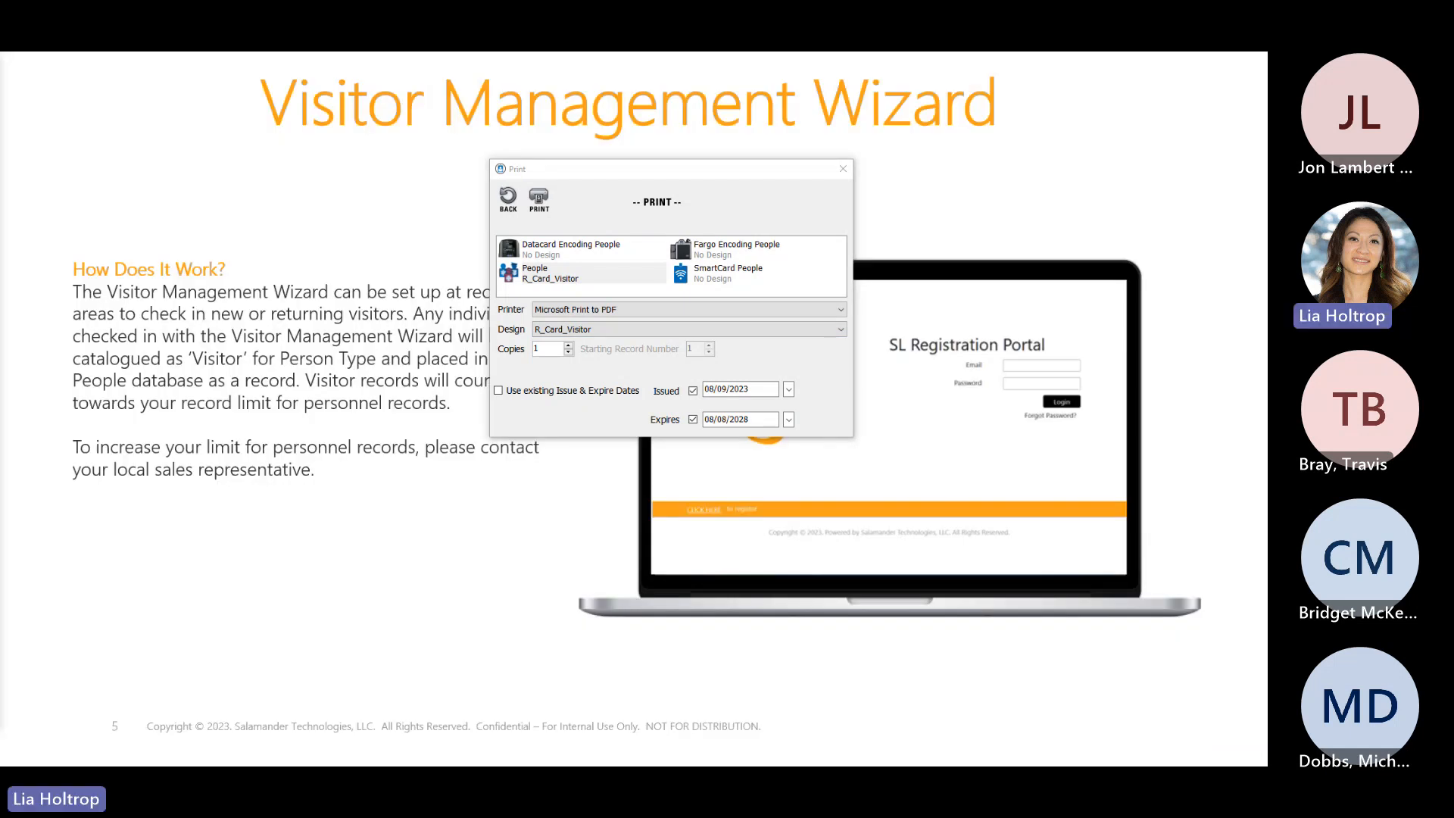
{"action": "key", "text": "Right"}
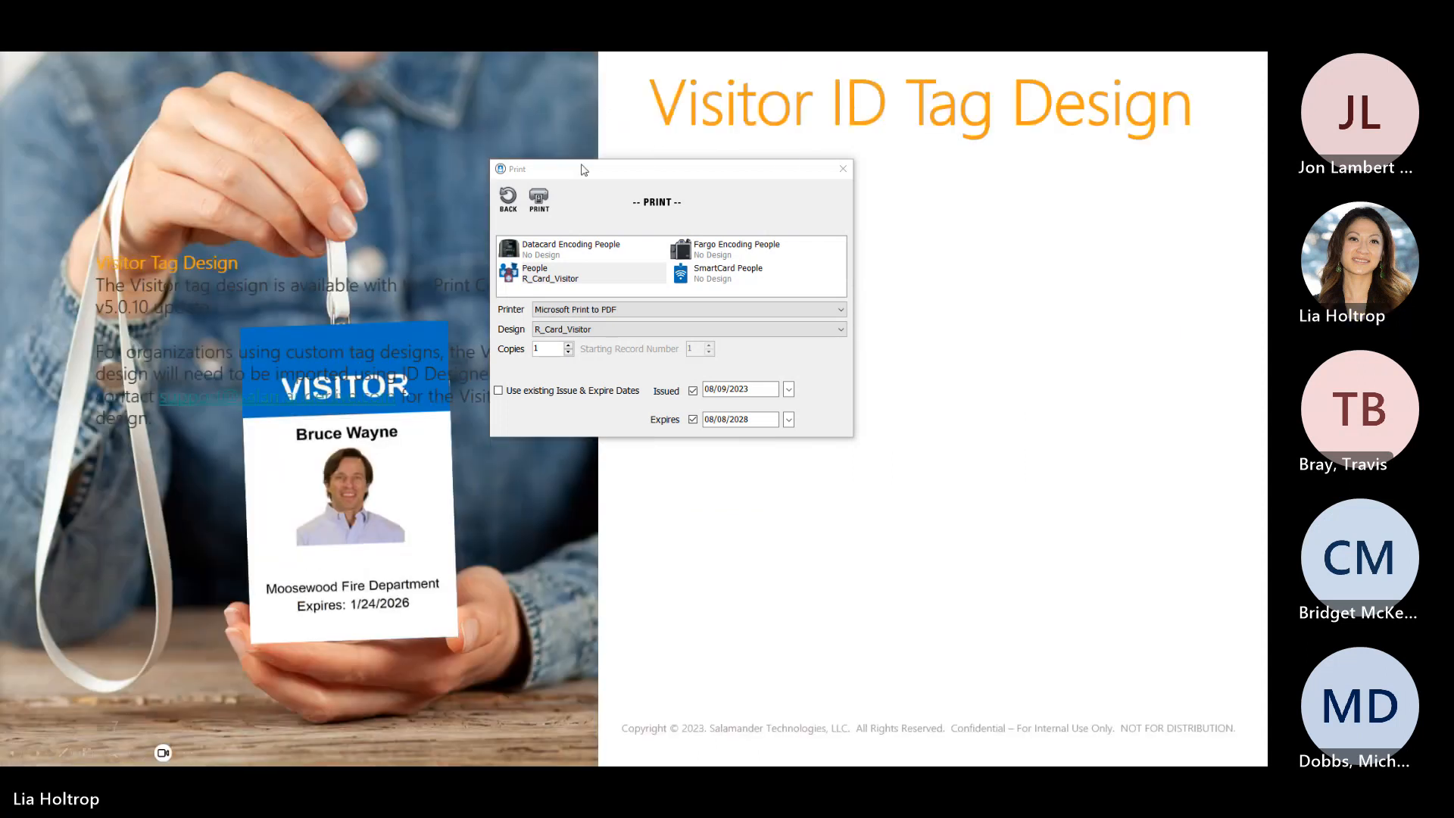
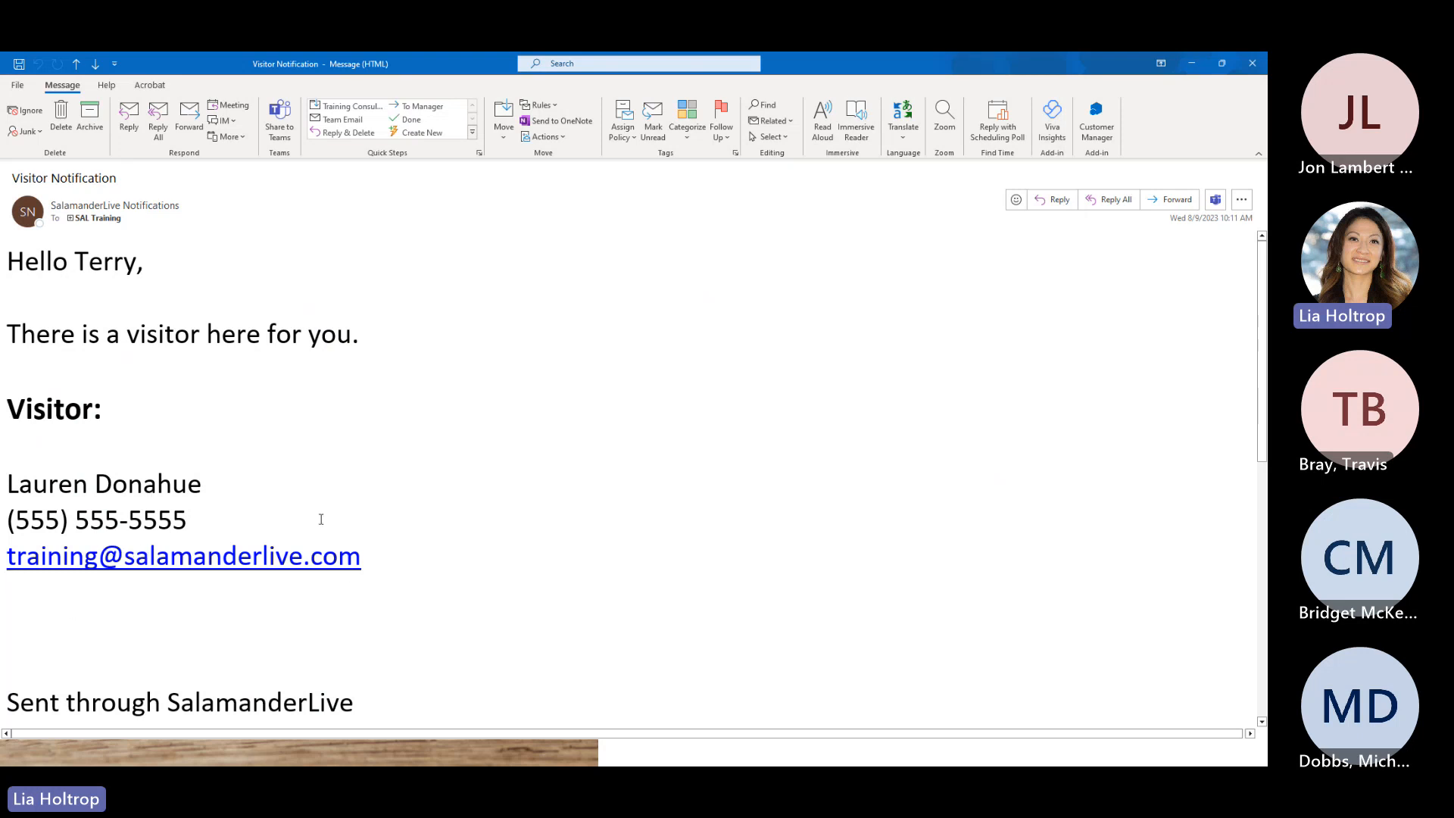
- Scroll through the visitor notification e-mail in Outlook, then close the message
{"action": "scroll", "coordinate": [704, 571], "scroll_direction": "down", "scroll_amount": 5}
{"action": "scroll", "coordinate": [698, 574], "scroll_direction": "up", "scroll_amount": 2}
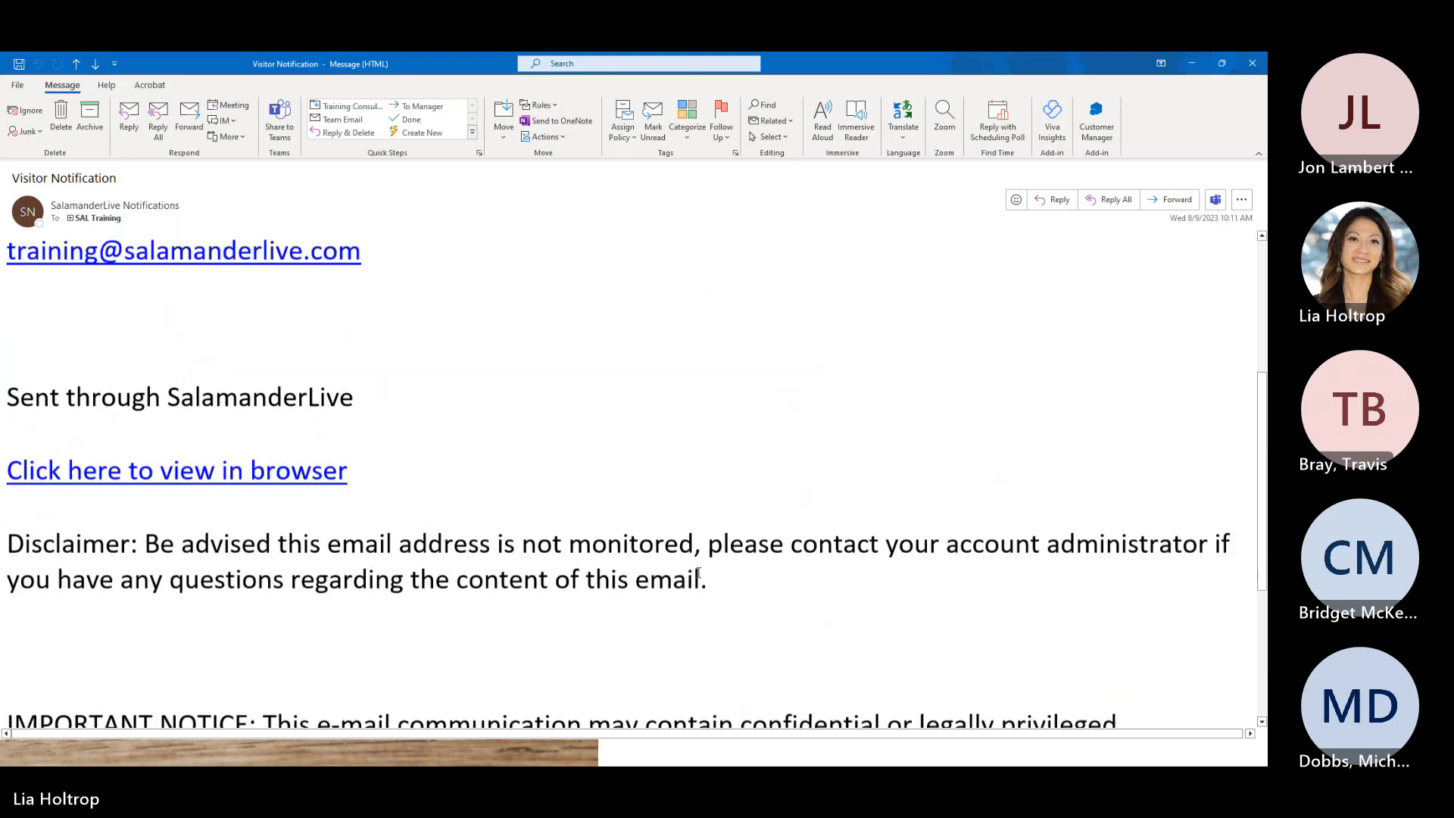
{"action": "scroll", "coordinate": [698, 573], "scroll_direction": "up", "scroll_amount": 4}
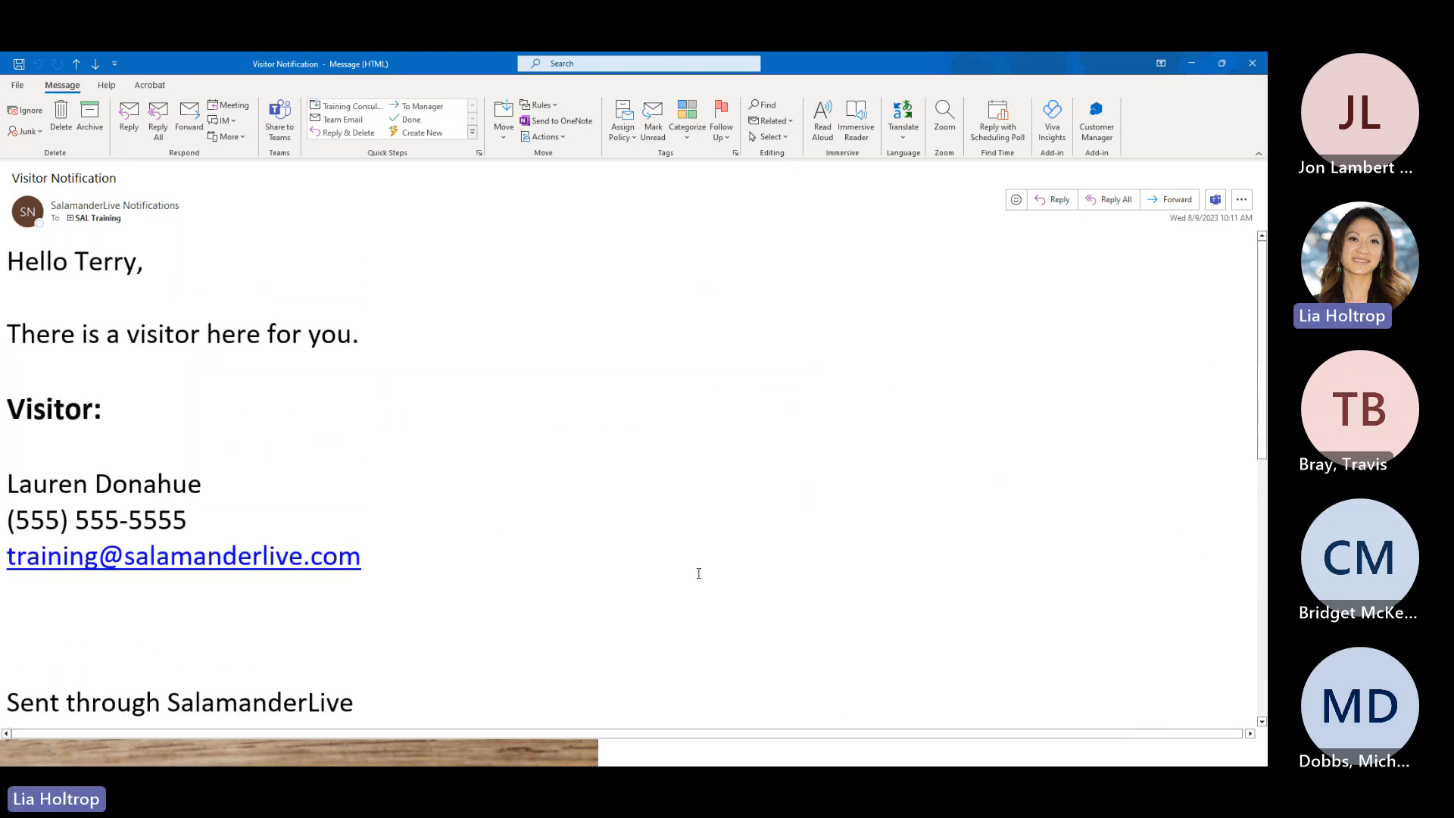
{"action": "left_click", "coordinate": [1252, 63]}
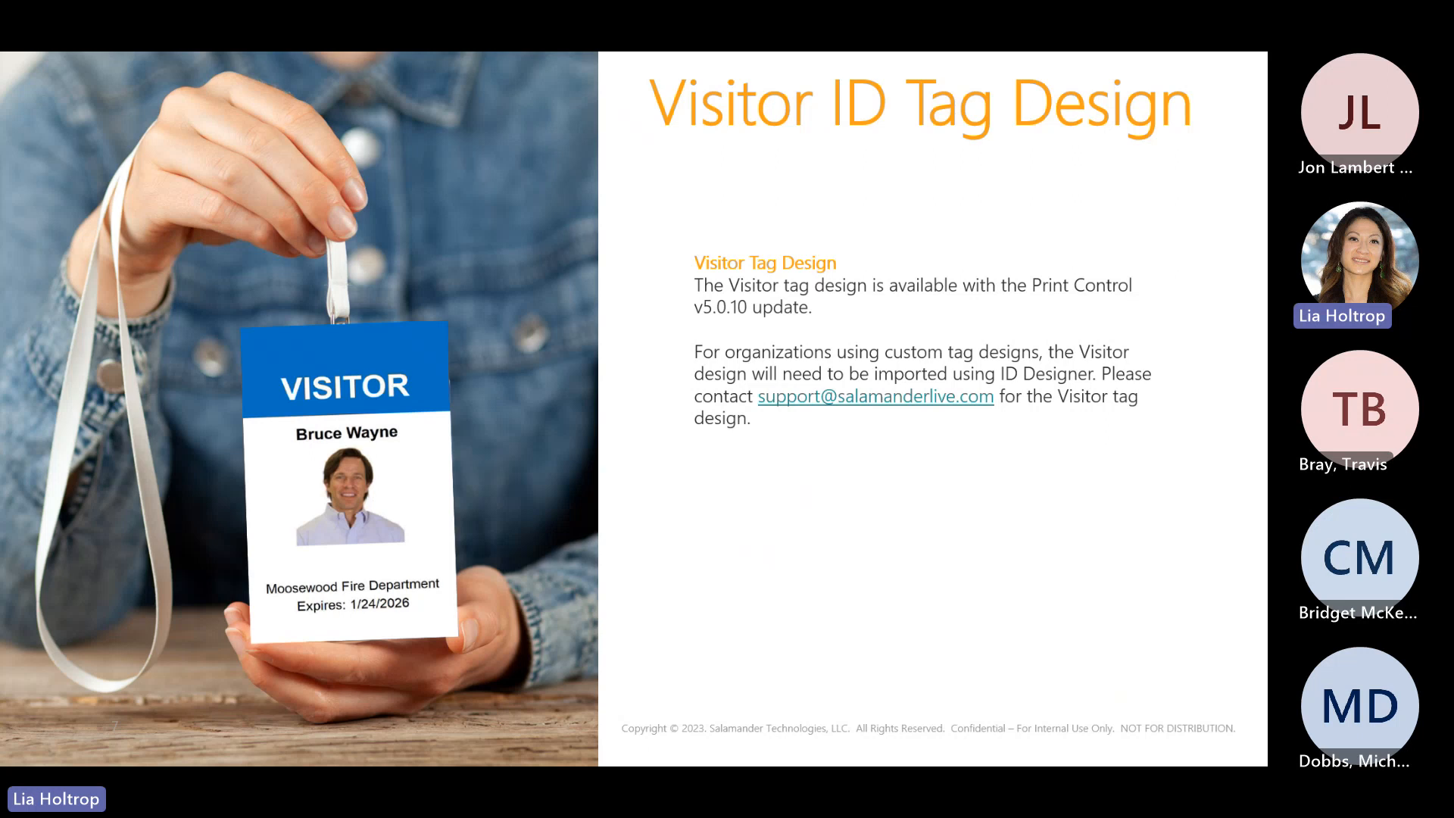
- Review the Credential e-mail down to the visitor's barcode and QR code, then minimize it
{"action": "key", "text": "alt+Tab"}
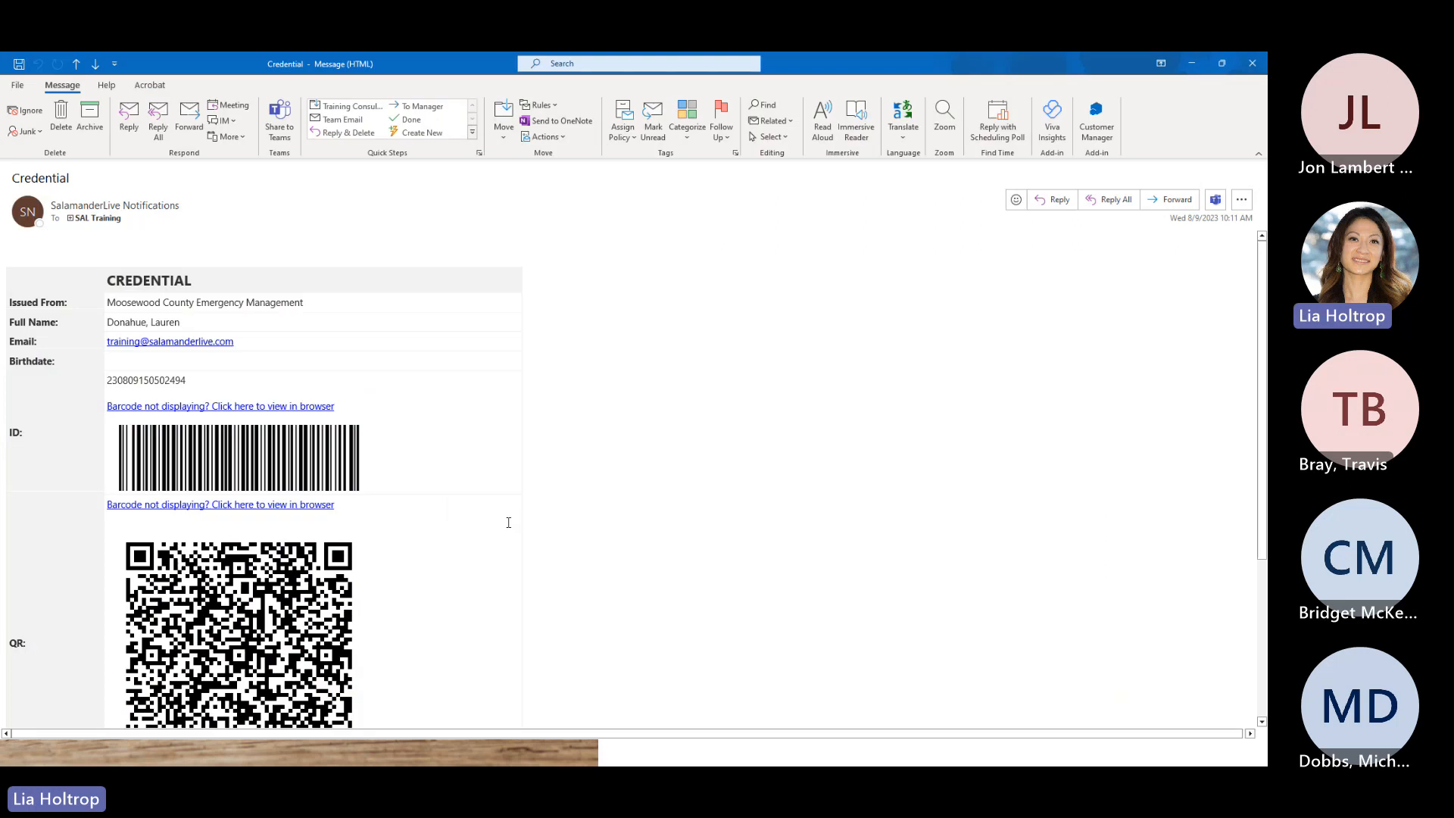
{"action": "scroll", "coordinate": [796, 633], "scroll_direction": "up", "scroll_amount": 2}
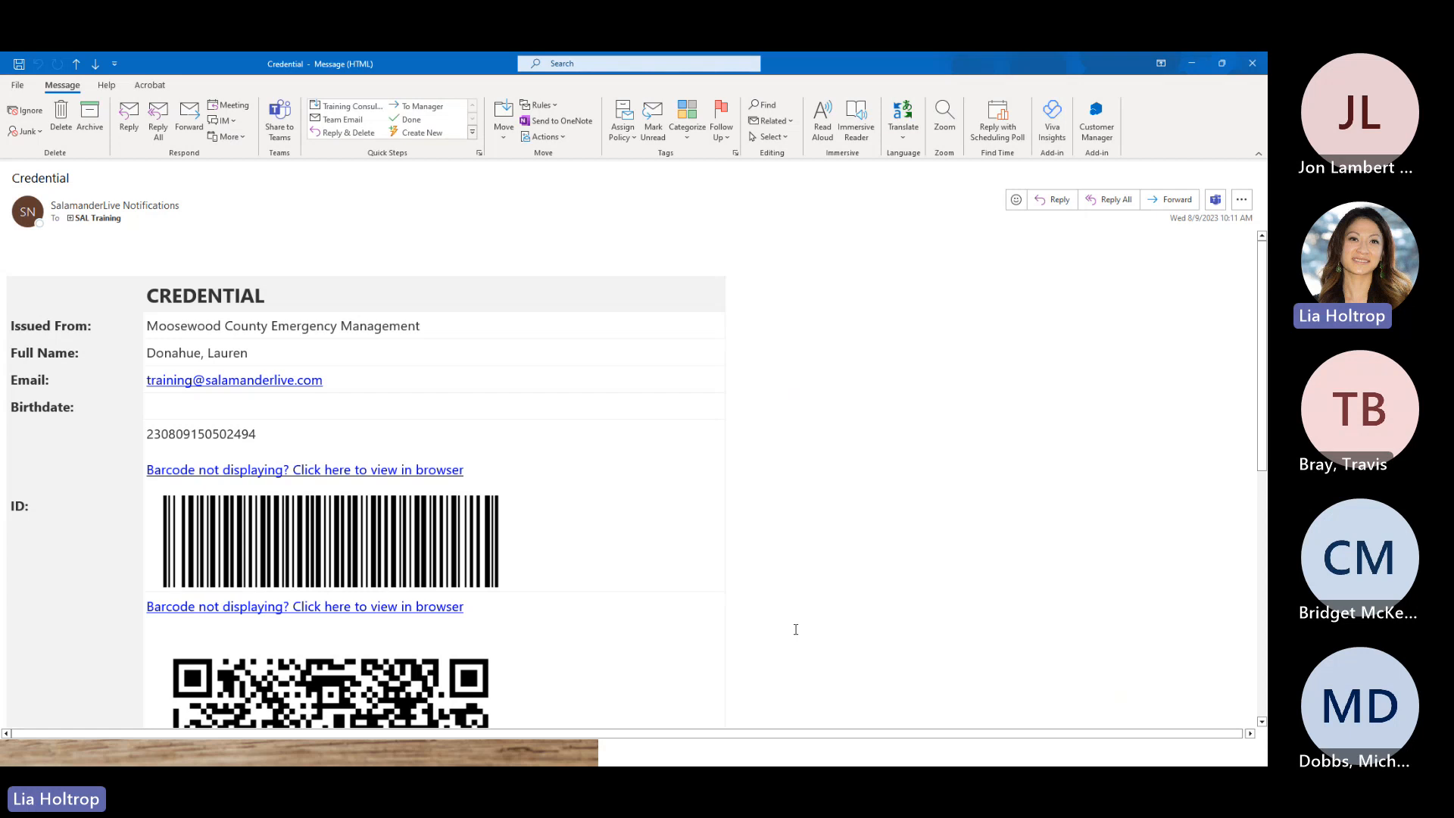
{"action": "scroll", "coordinate": [796, 612], "scroll_direction": "down", "scroll_amount": 1}
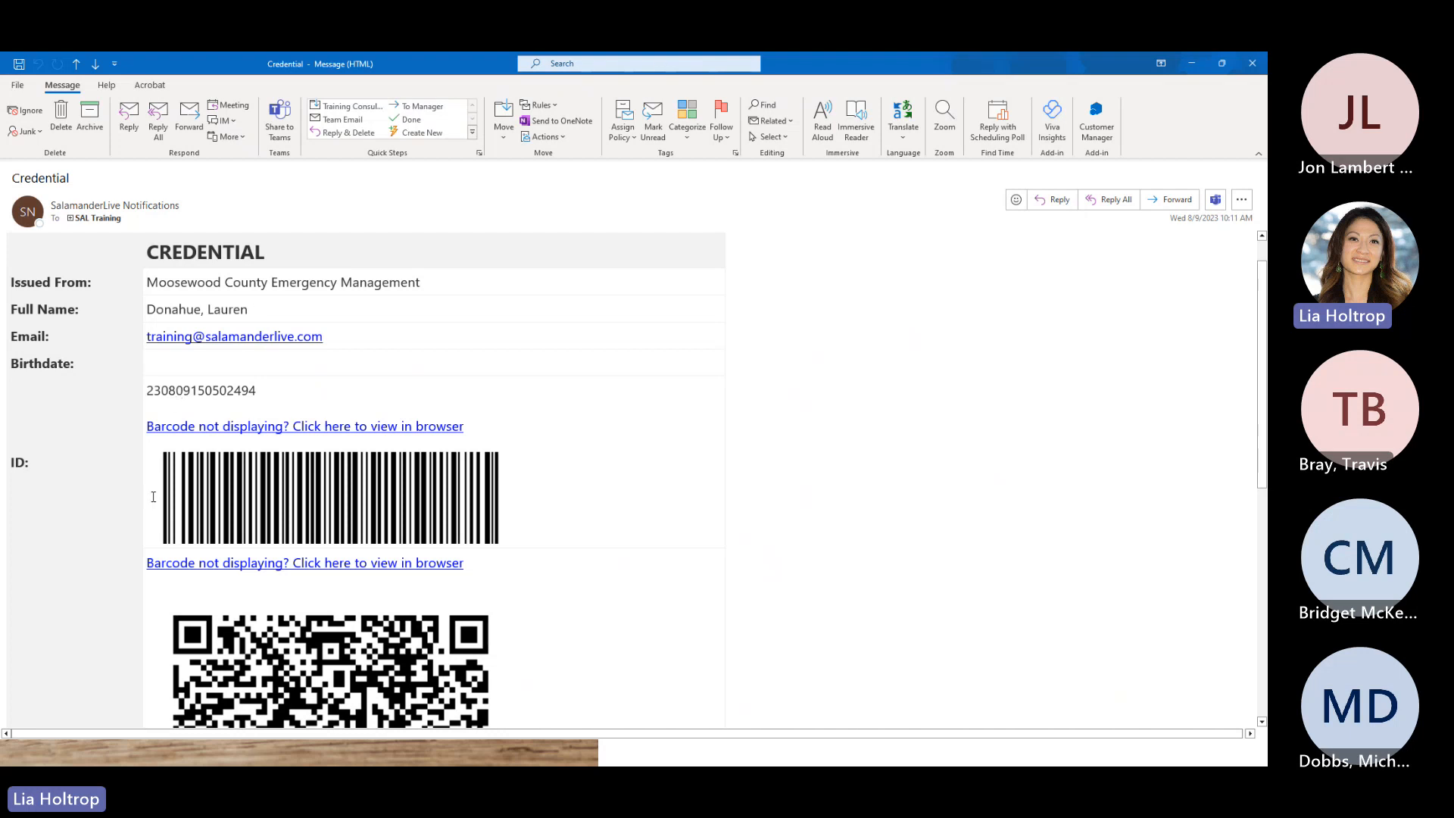
{"action": "scroll", "coordinate": [180, 391], "scroll_direction": "down", "scroll_amount": 5}
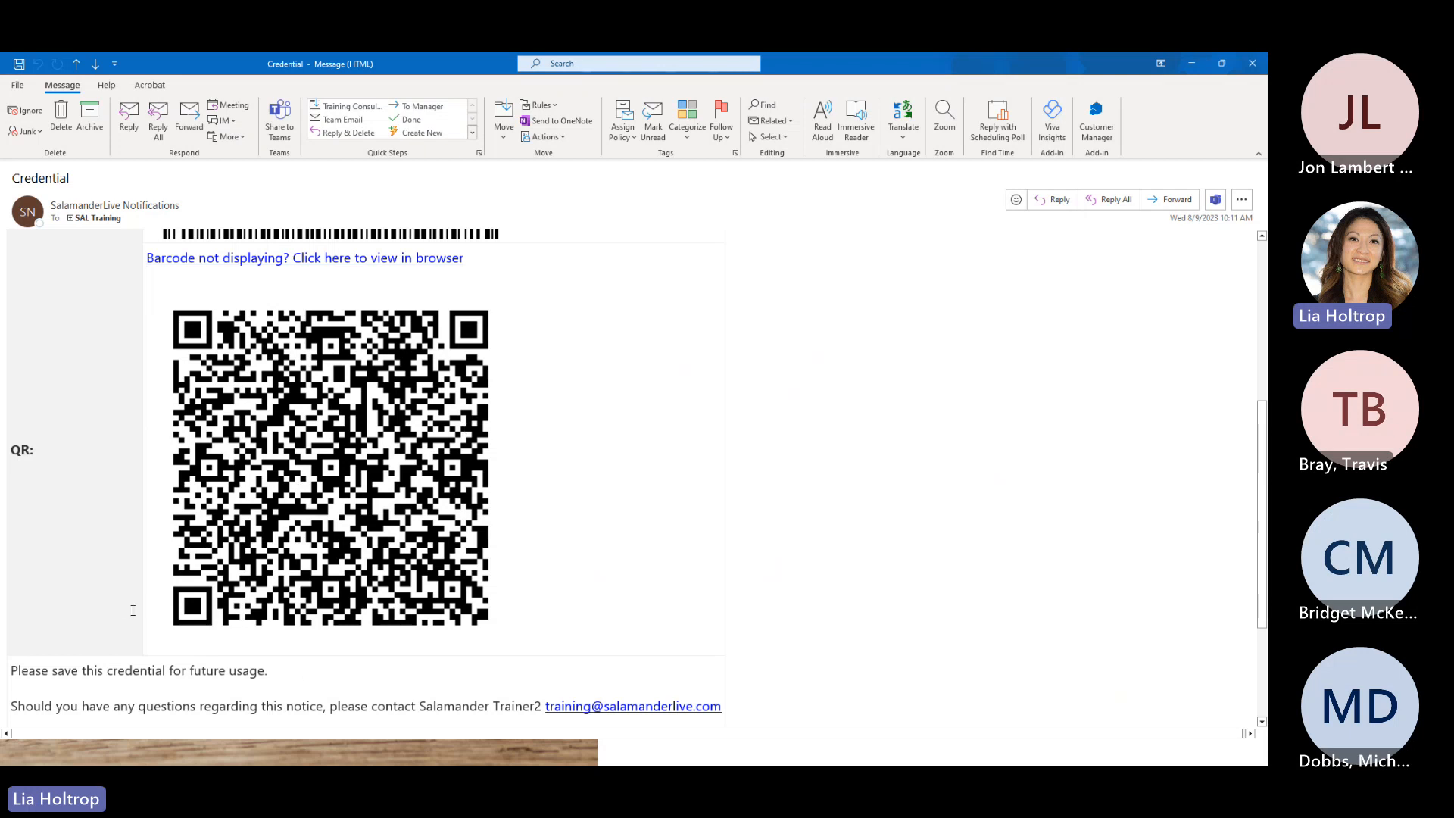
{"action": "left_click", "coordinate": [1192, 66]}
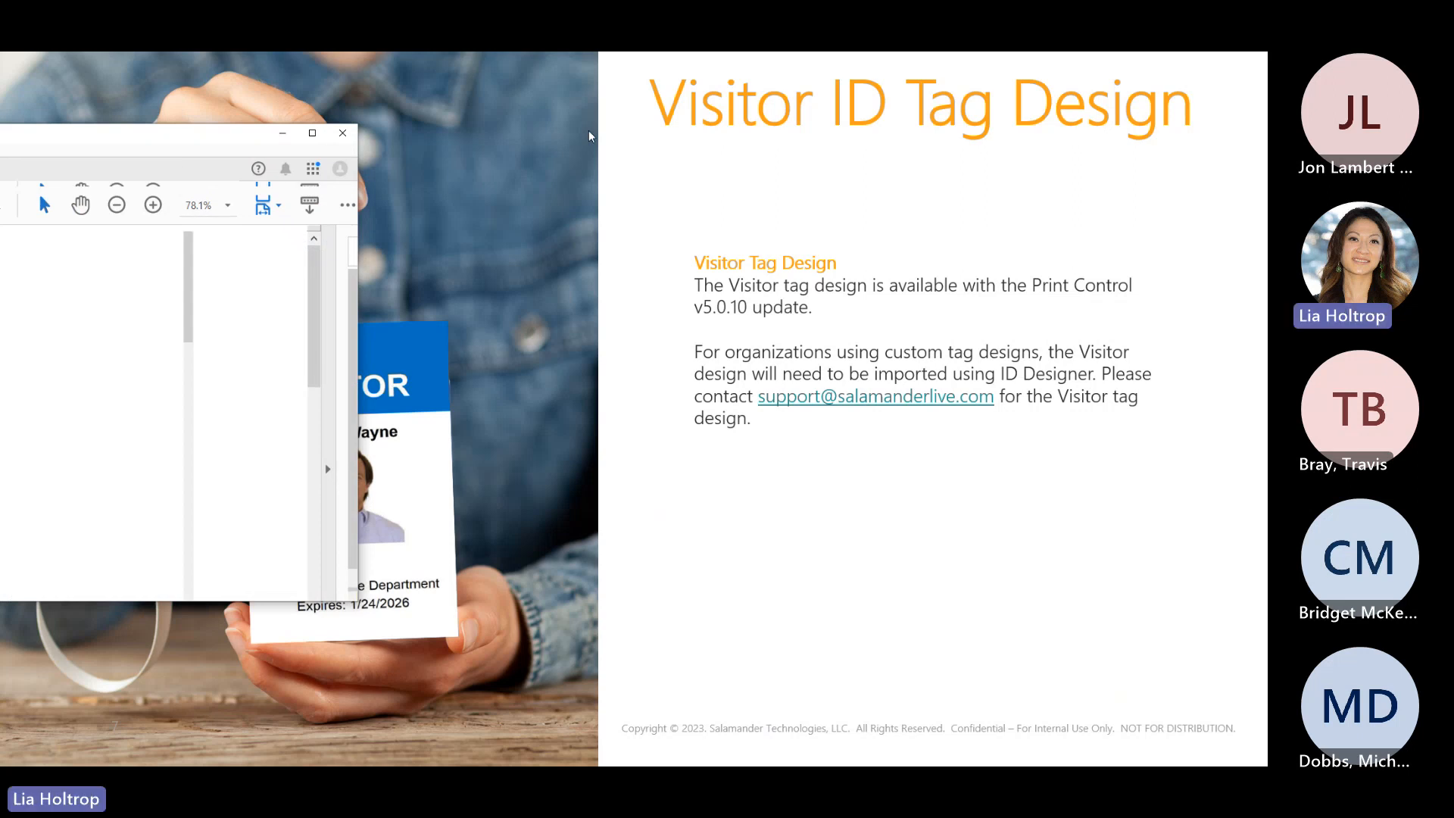
- Center and maximize the Visitor Tag 02.pdf badge in Acrobat, then close it
{"action": "left_click_drag", "start_coordinate": [162, 162], "coordinate": [777, 141]}
{"action": "left_click", "coordinate": [927, 123]}
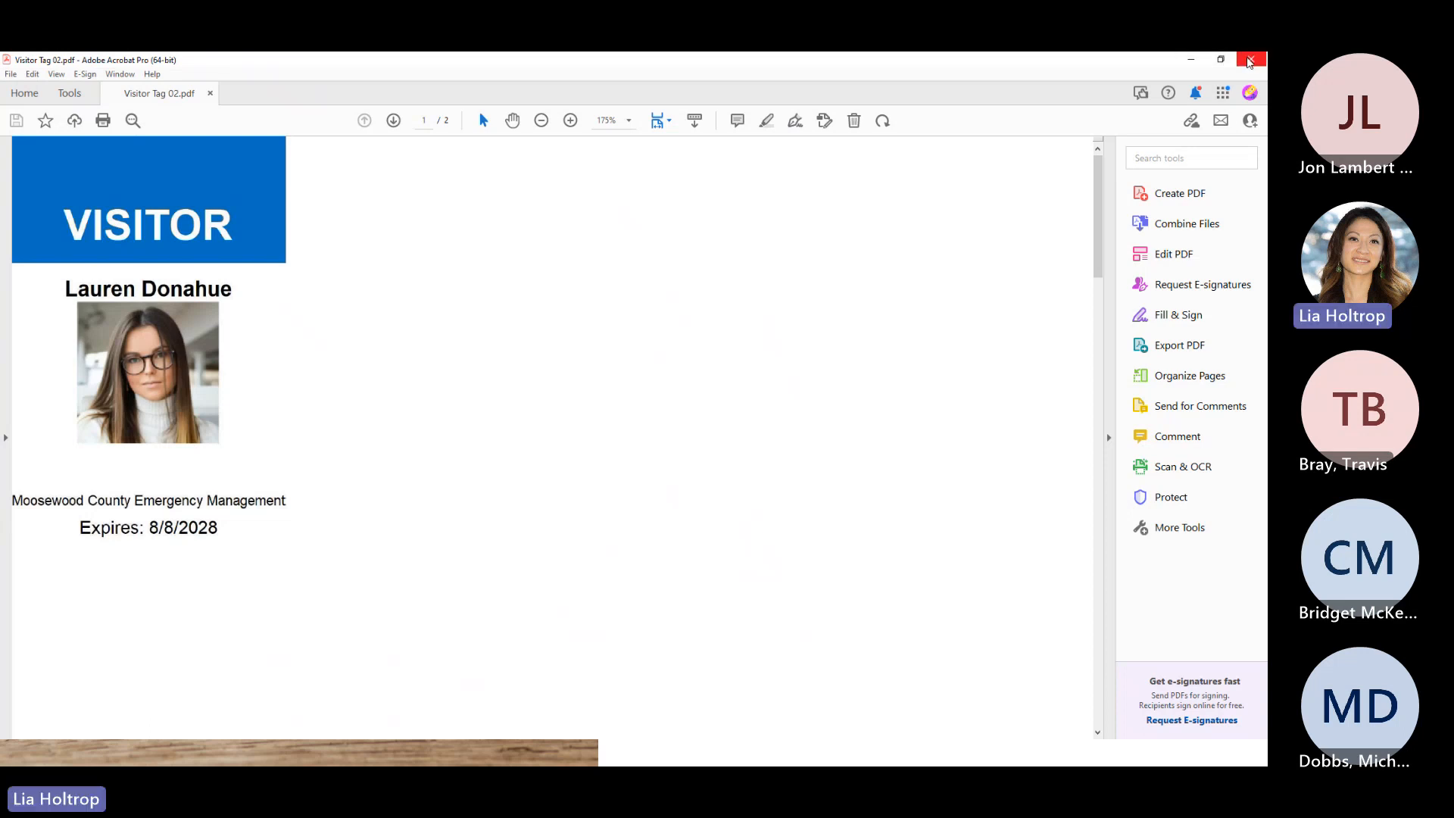
{"action": "left_click", "coordinate": [1251, 62]}
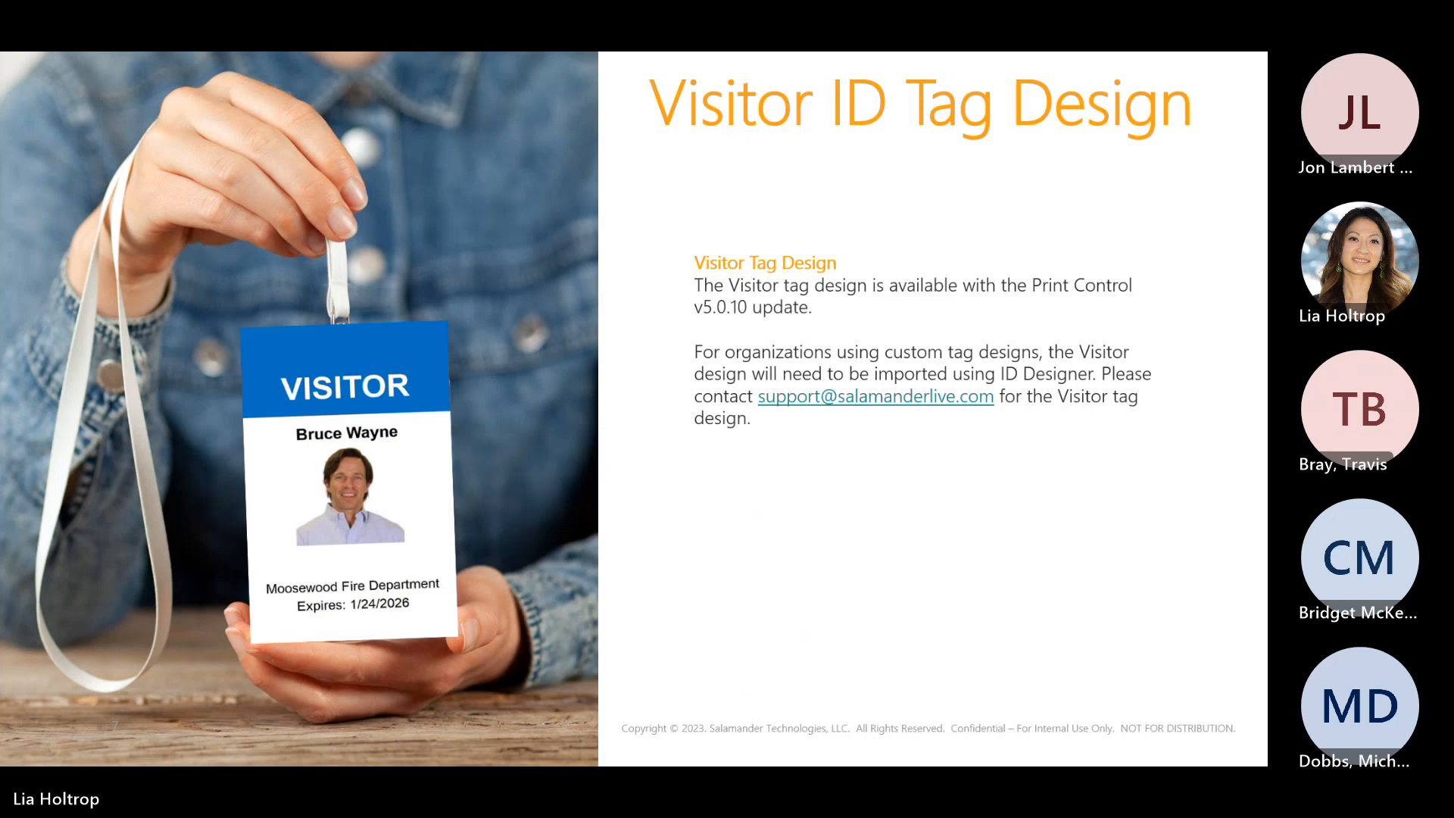
- Start a Visitor Management check-in for Moosewood County Emergency Management as a Returning Visitor
{"action": "key", "text": "alt+Tab"}
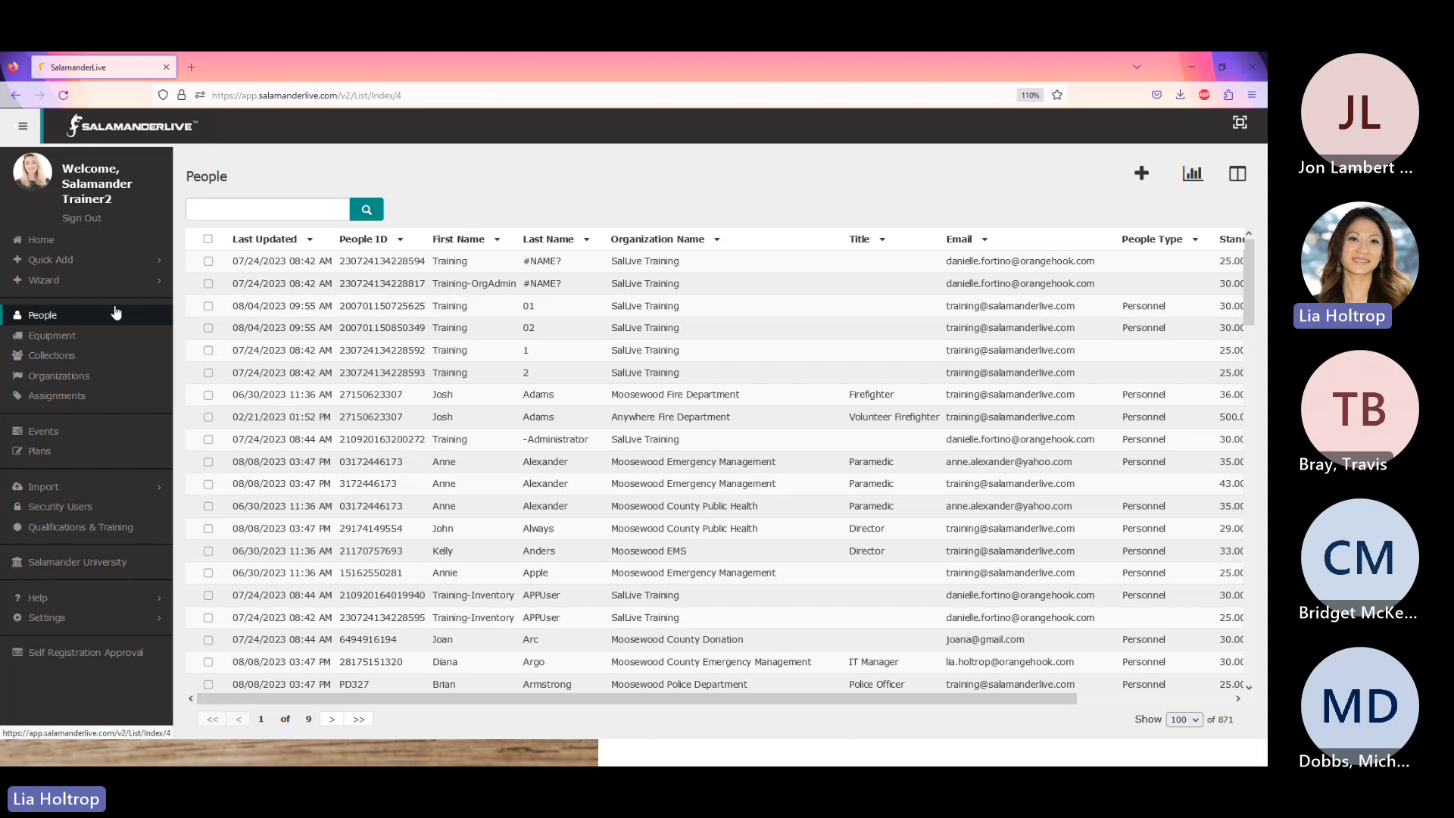
{"action": "left_click", "coordinate": [53, 282]}
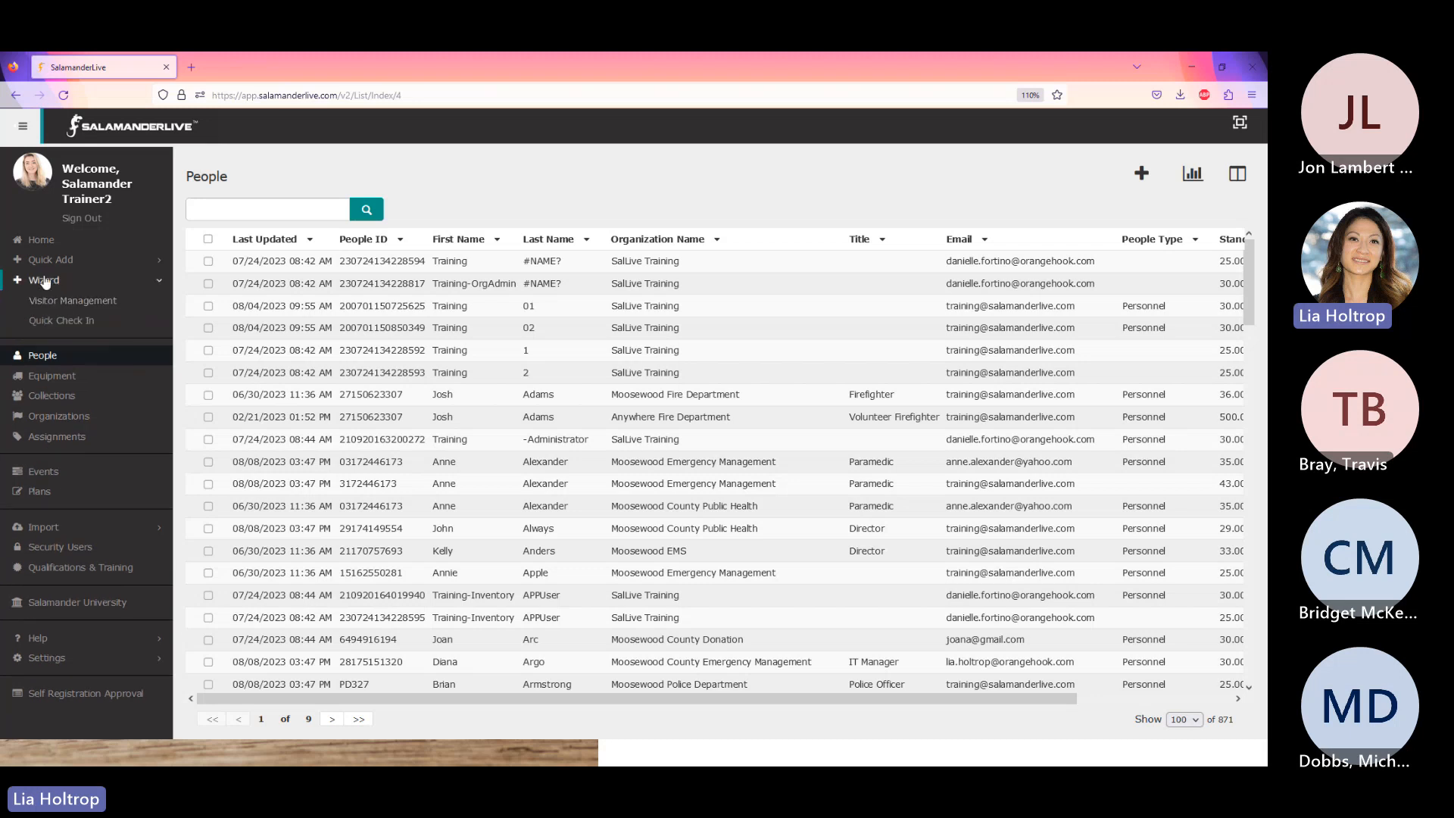
{"action": "left_click", "coordinate": [60, 299]}
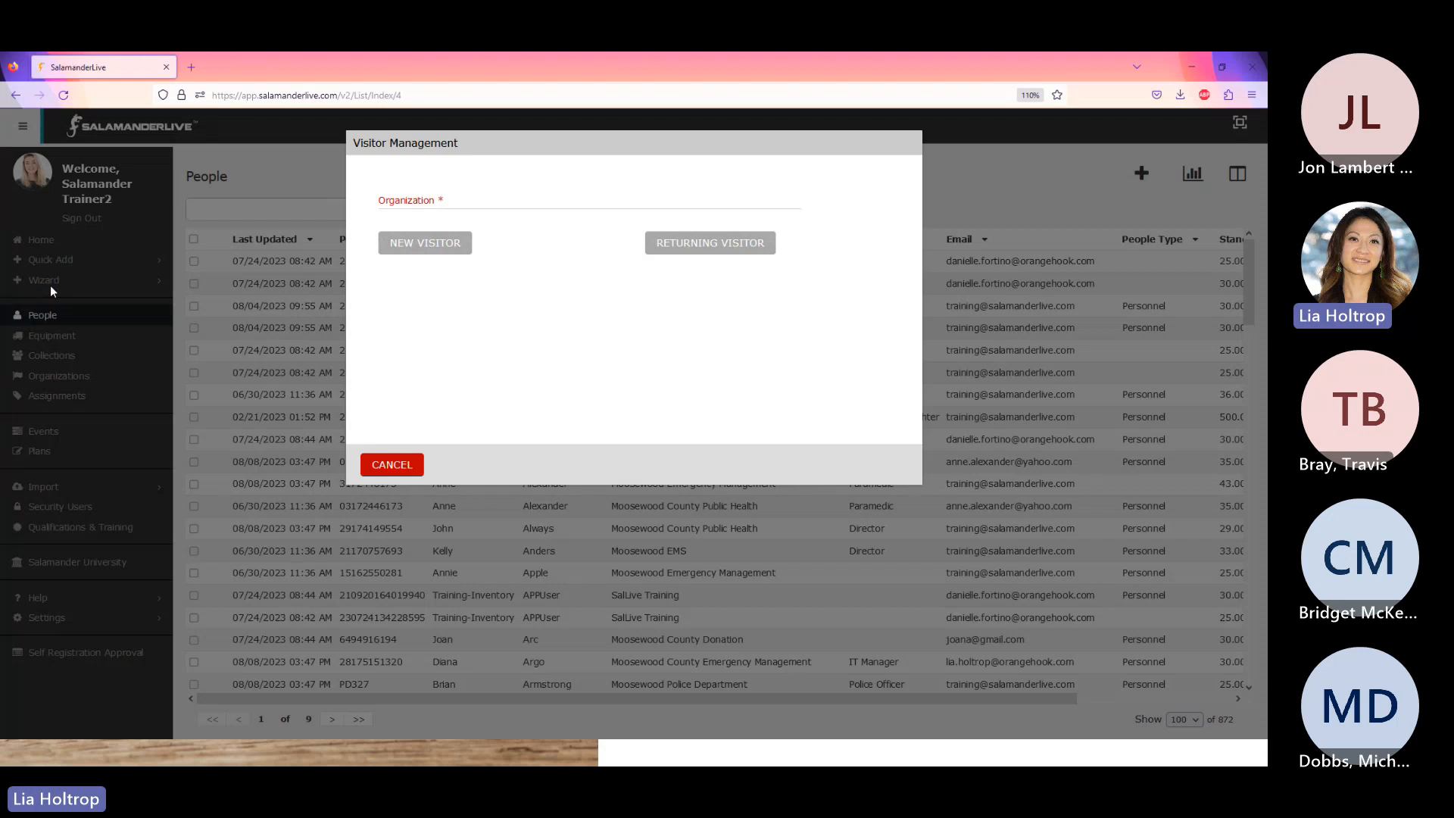
{"action": "left_click", "coordinate": [390, 203]}
{"action": "type", "text": "moo"}
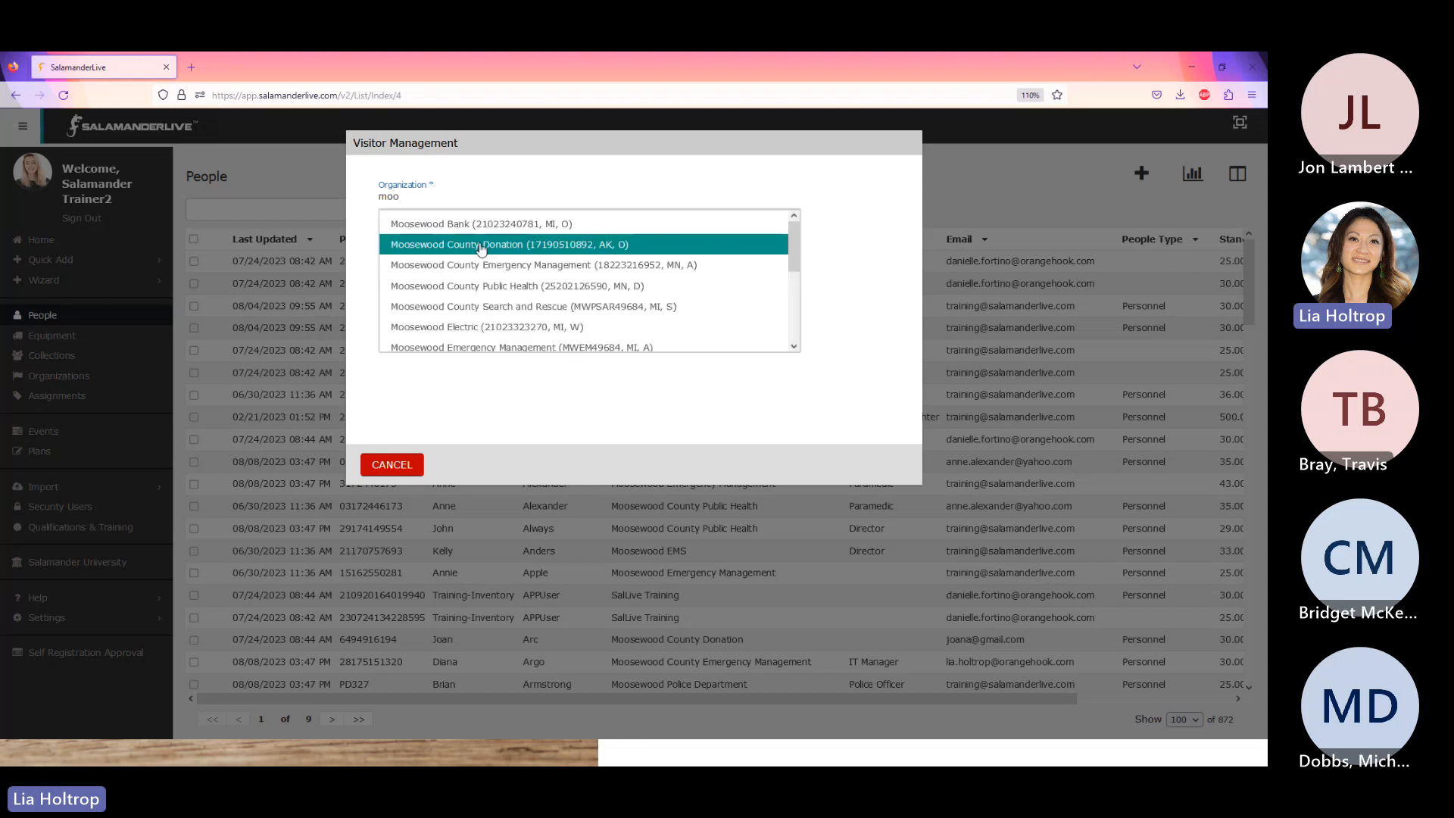
{"action": "left_click", "coordinate": [537, 269]}
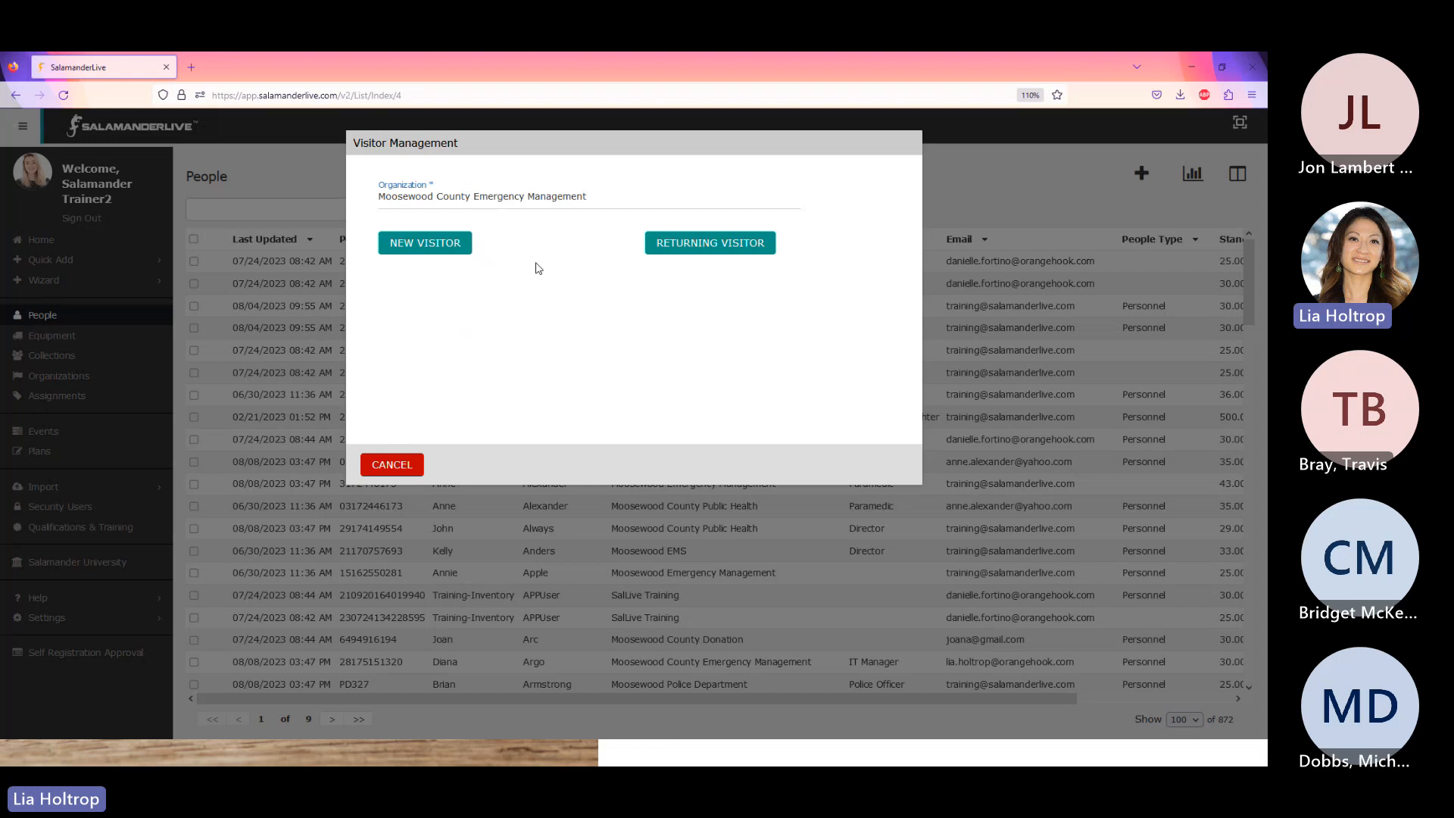
{"action": "left_click", "coordinate": [688, 243]}
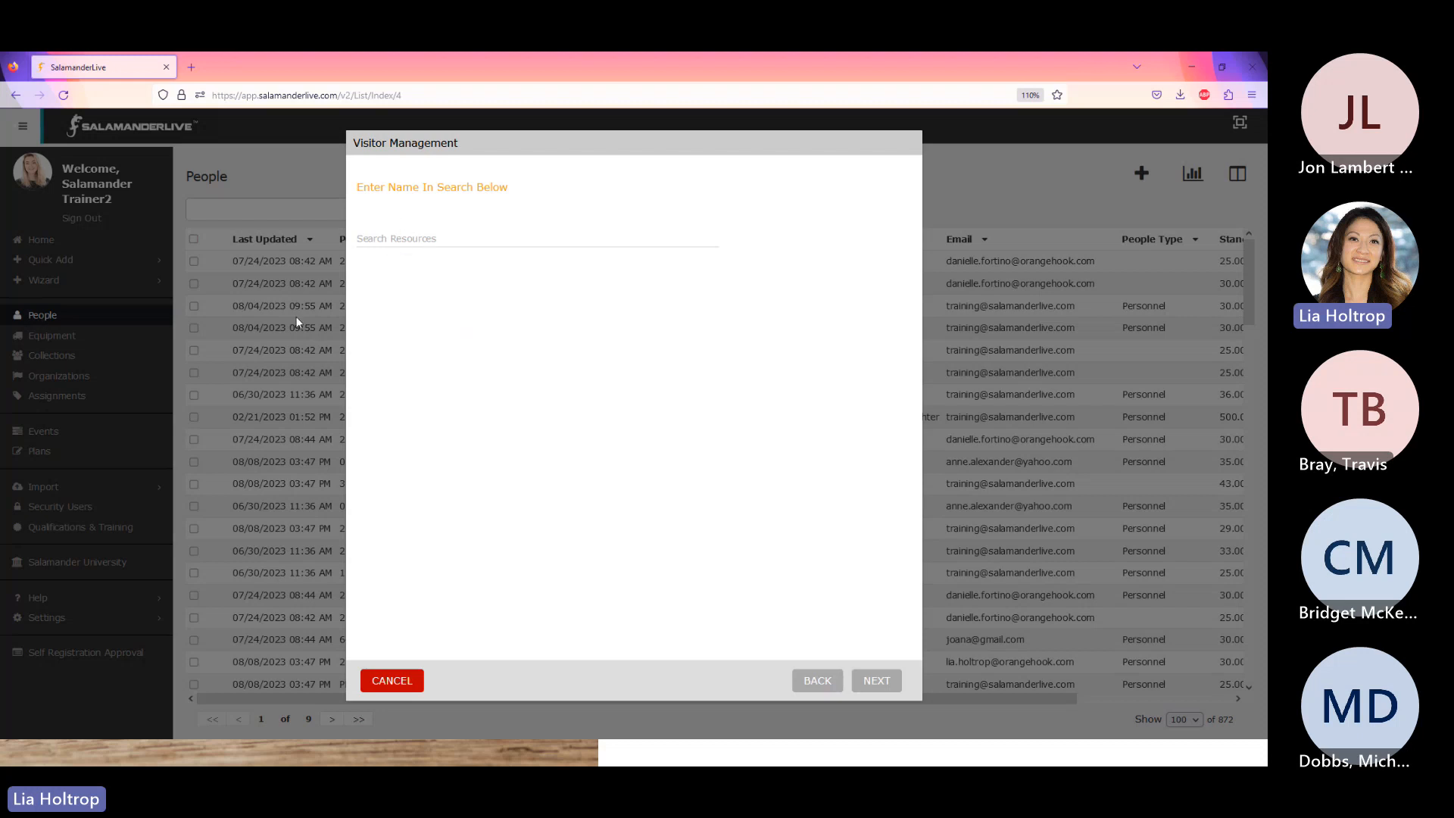
- Find and select the returning visitor by name, expand Address Info, and continue
{"action": "left_click", "coordinate": [391, 236]}
{"action": "type", "text": "lau"}
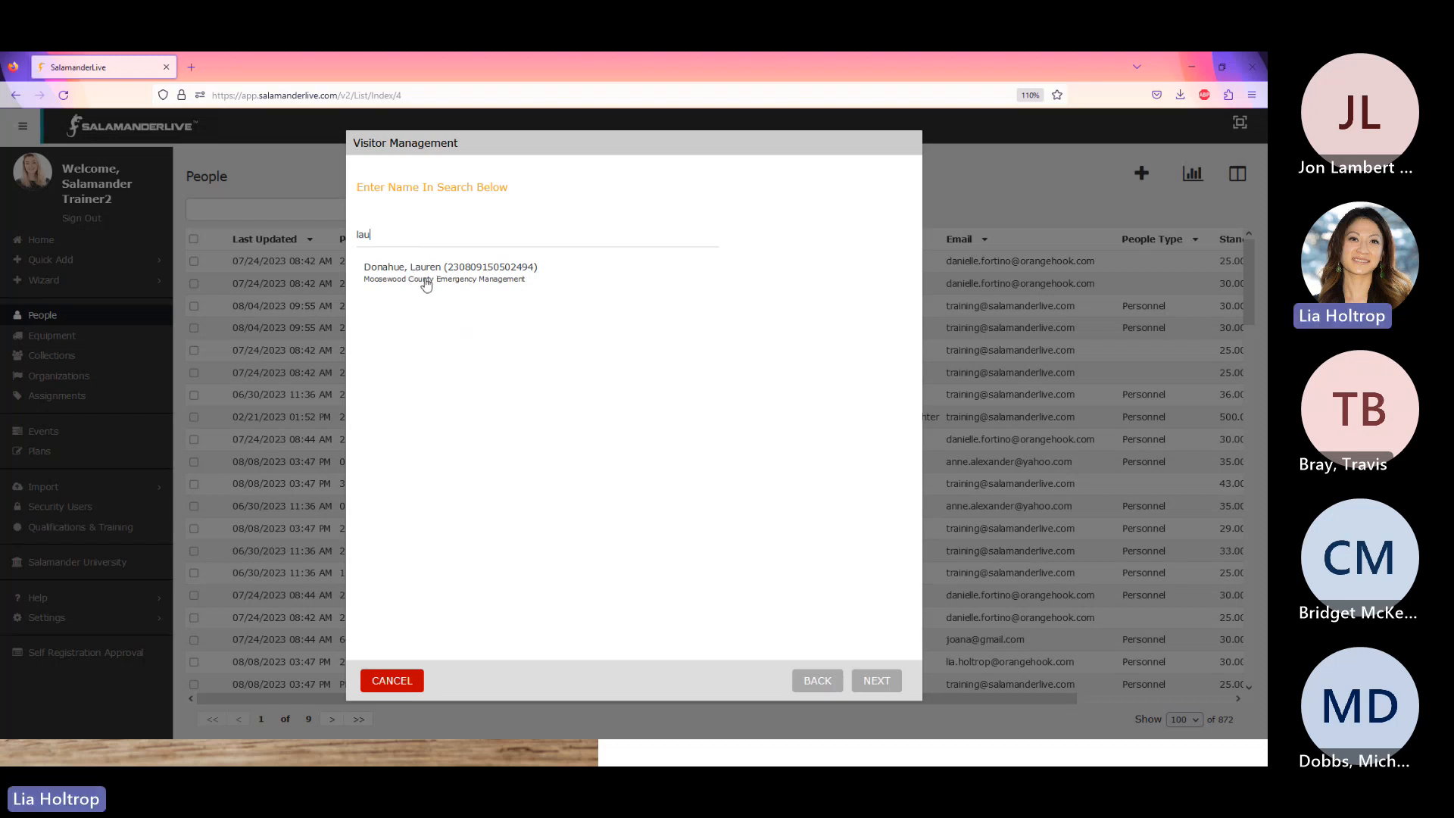
{"action": "left_click", "coordinate": [433, 278]}
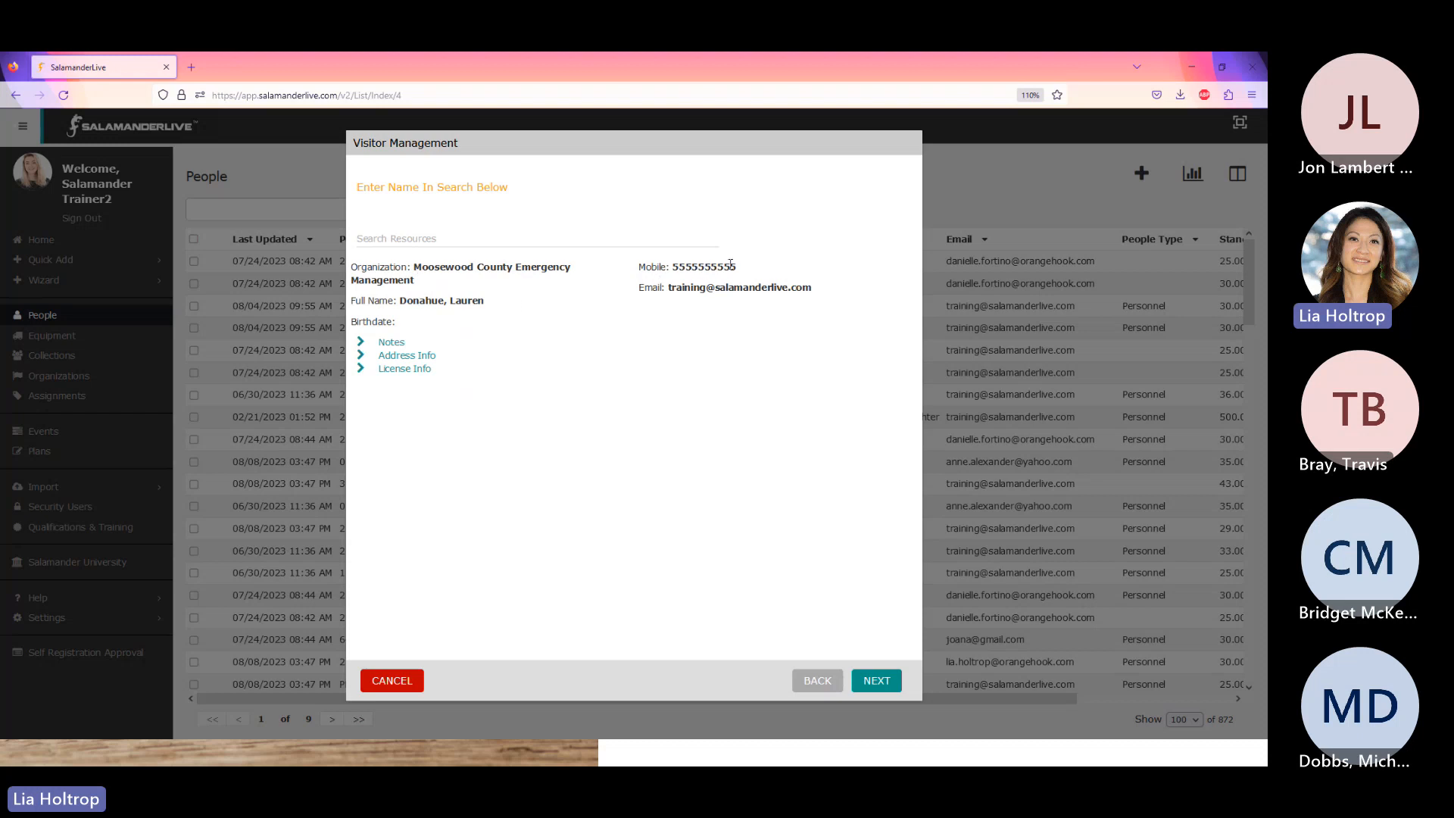
{"action": "left_click", "coordinate": [411, 357]}
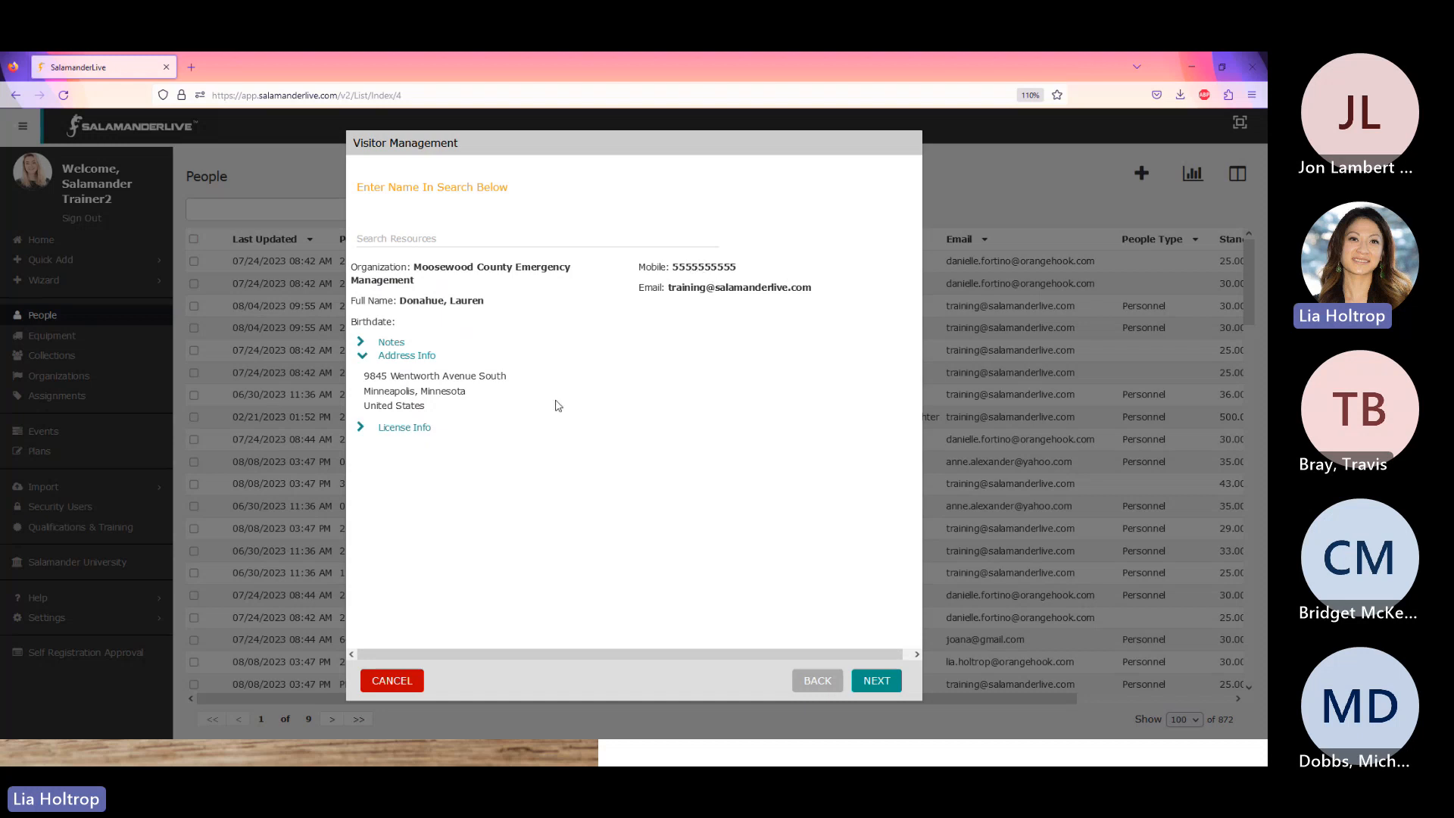
{"action": "left_click", "coordinate": [879, 681]}
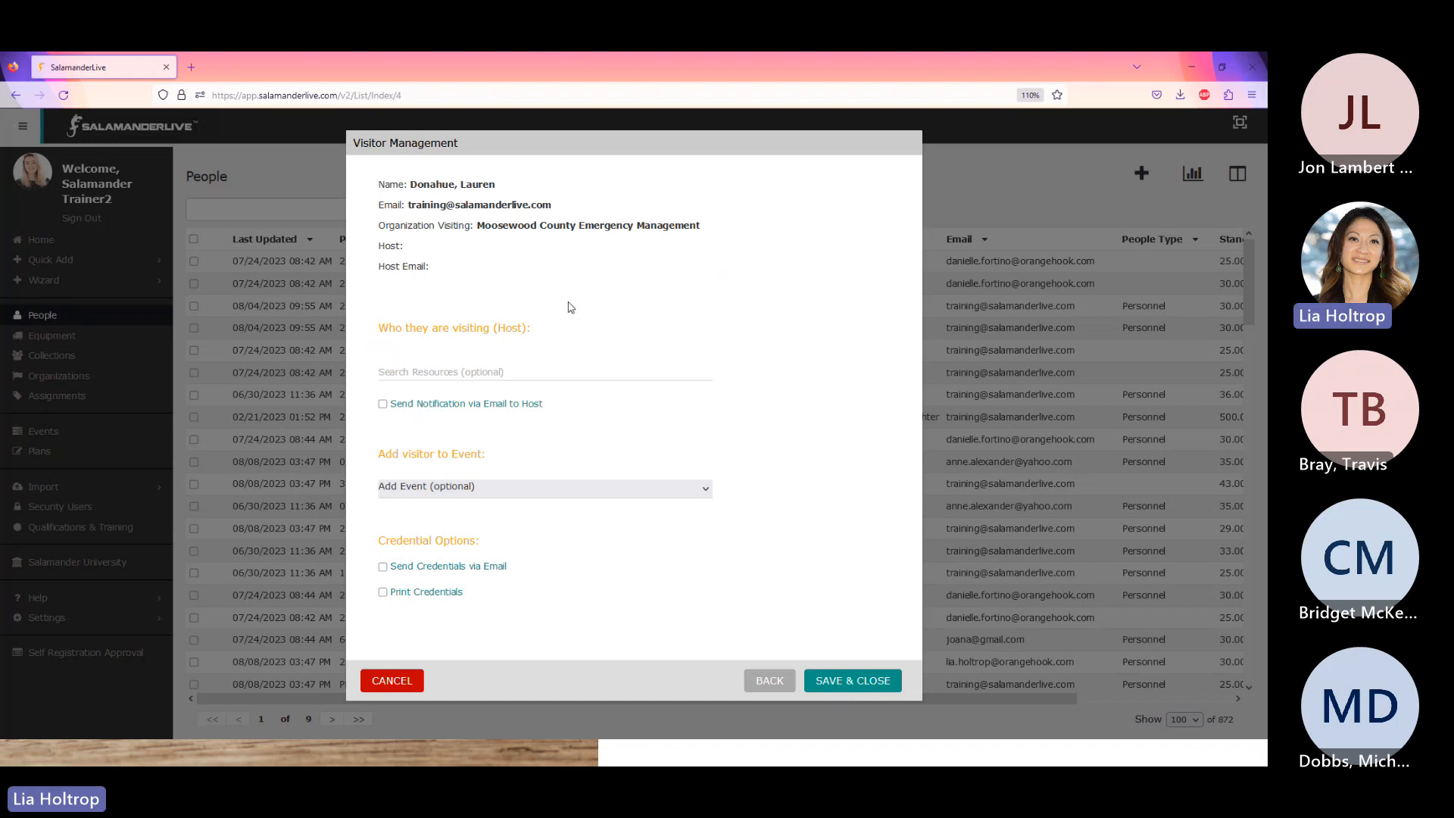
- Browse the Add Event list without choosing an event, then go Back to visitor lookup
{"action": "left_click", "coordinate": [492, 374]}
{"action": "left_click", "coordinate": [519, 496]}
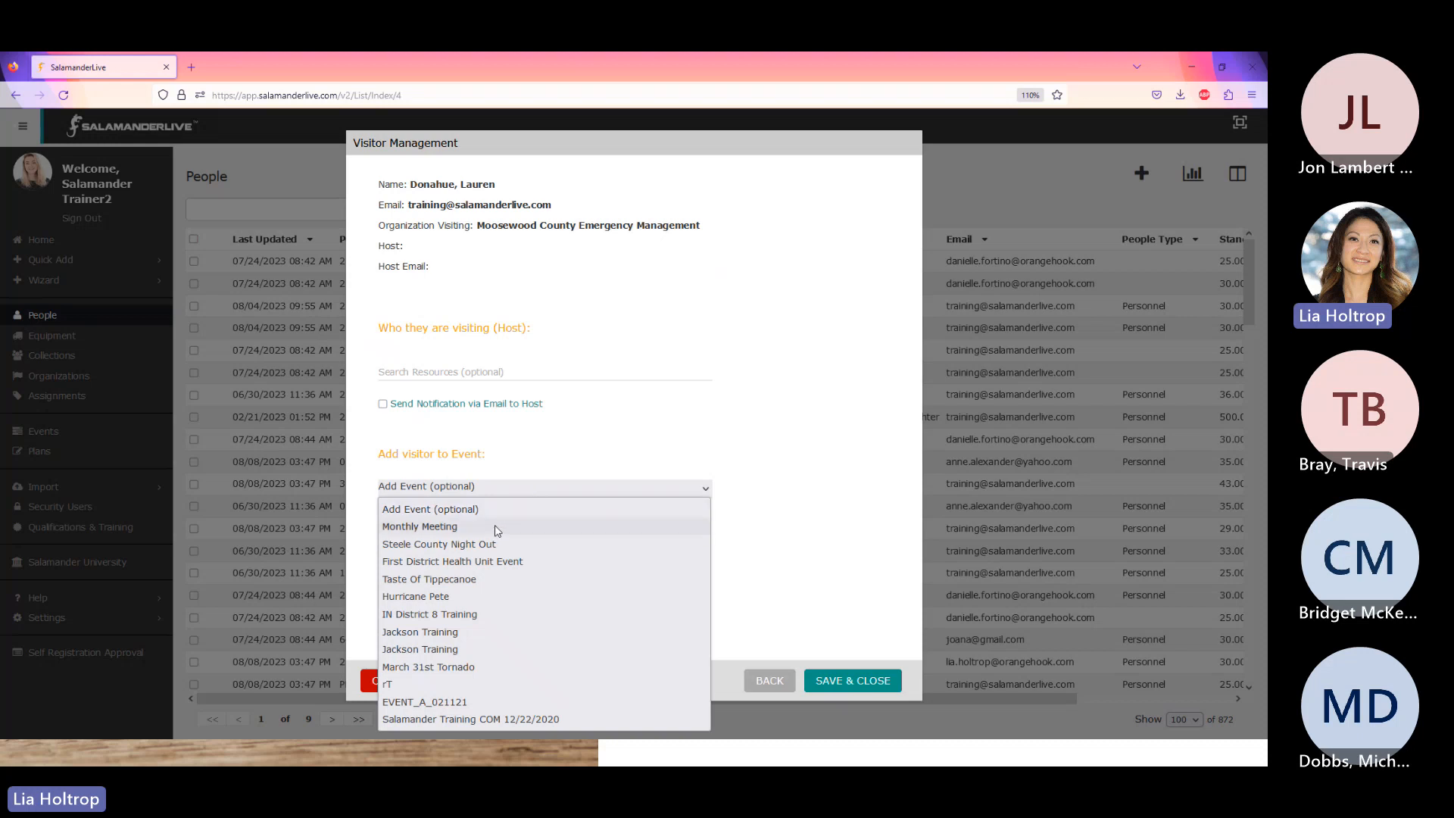
{"action": "left_click", "coordinate": [841, 481]}
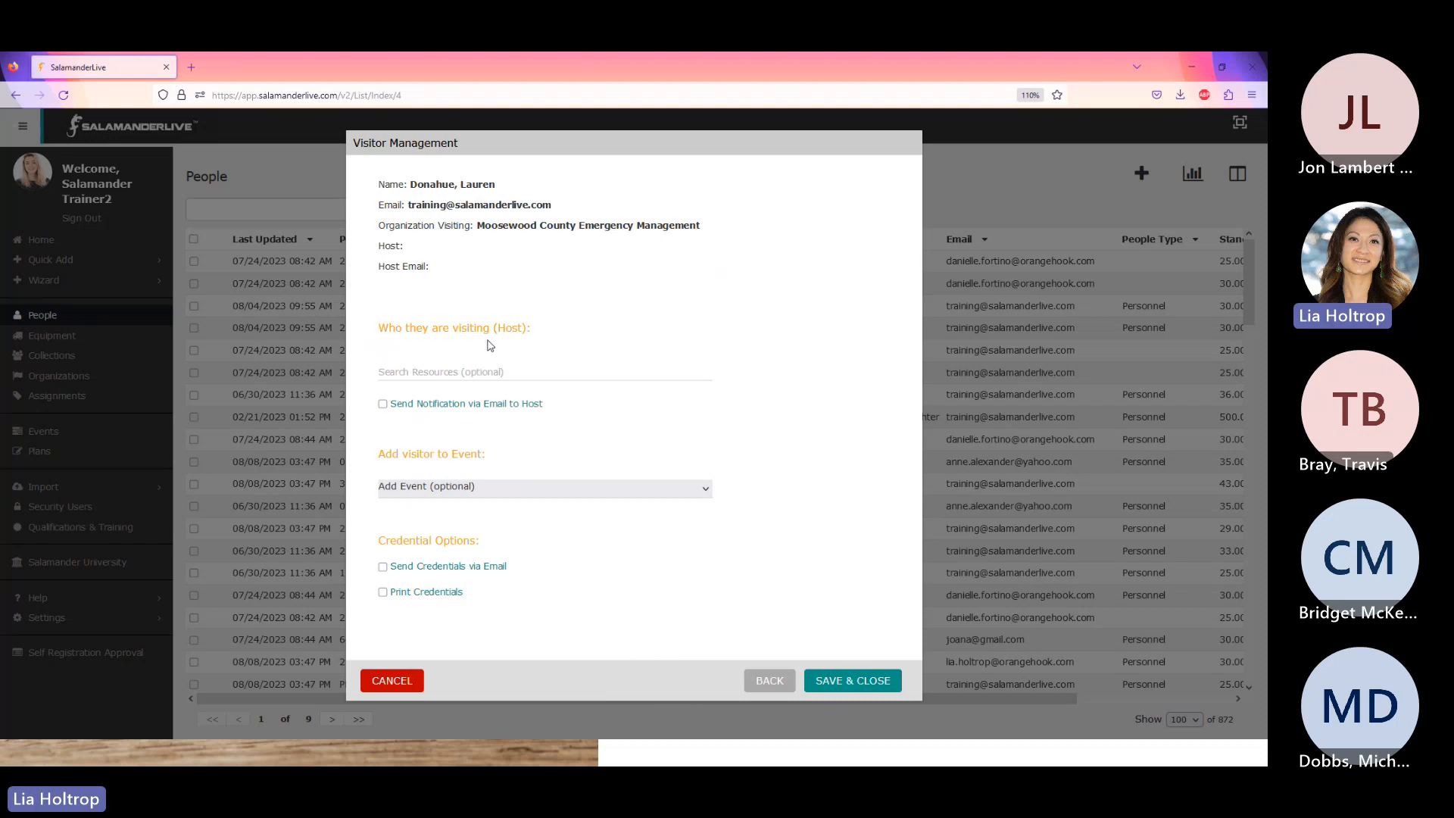
{"action": "left_click", "coordinate": [769, 680]}
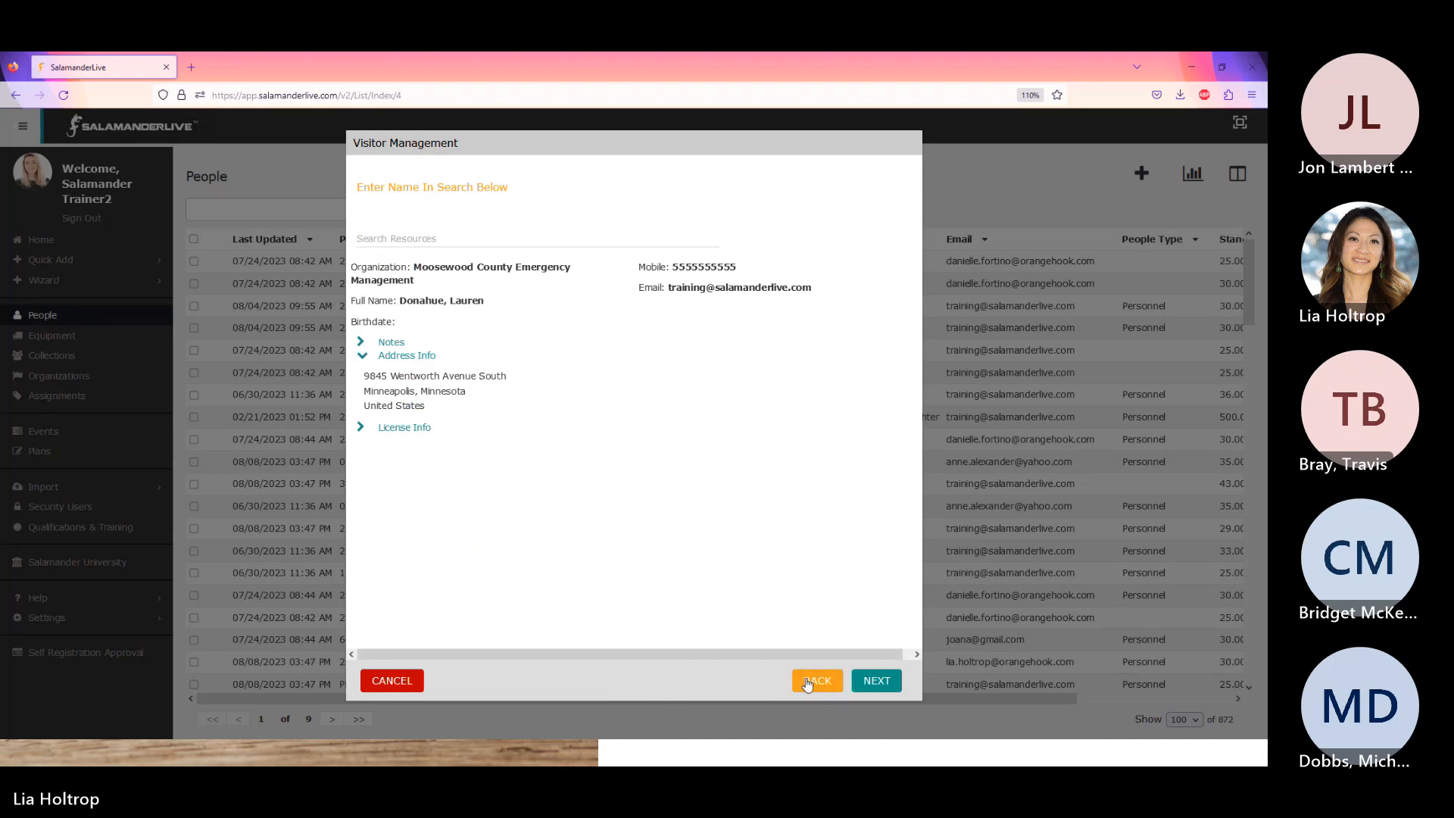
- Search for and select a different visitor, then continue to the host and event options
{"action": "left_click", "coordinate": [403, 240]}
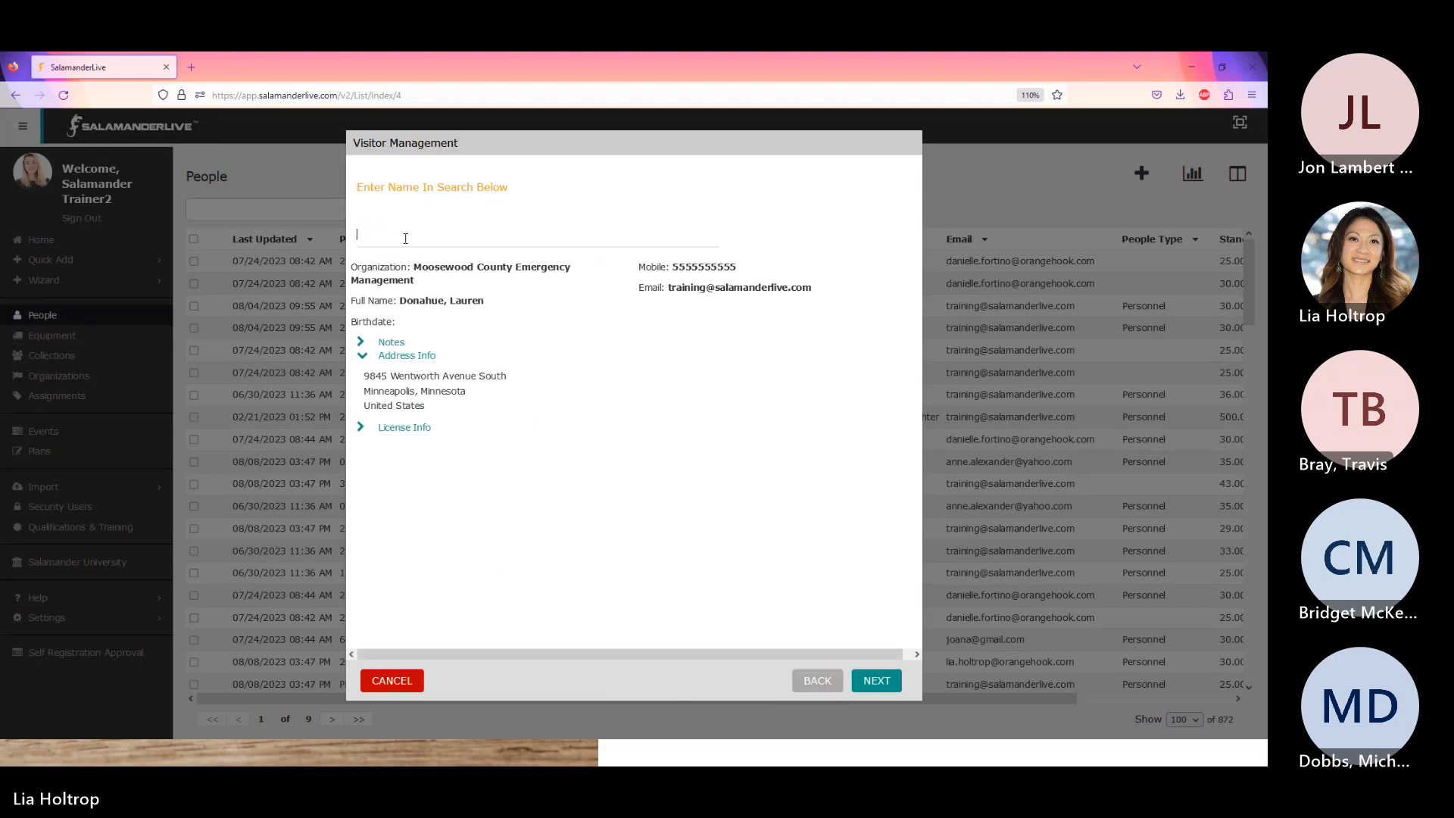
{"action": "type", "text": "bruce"}
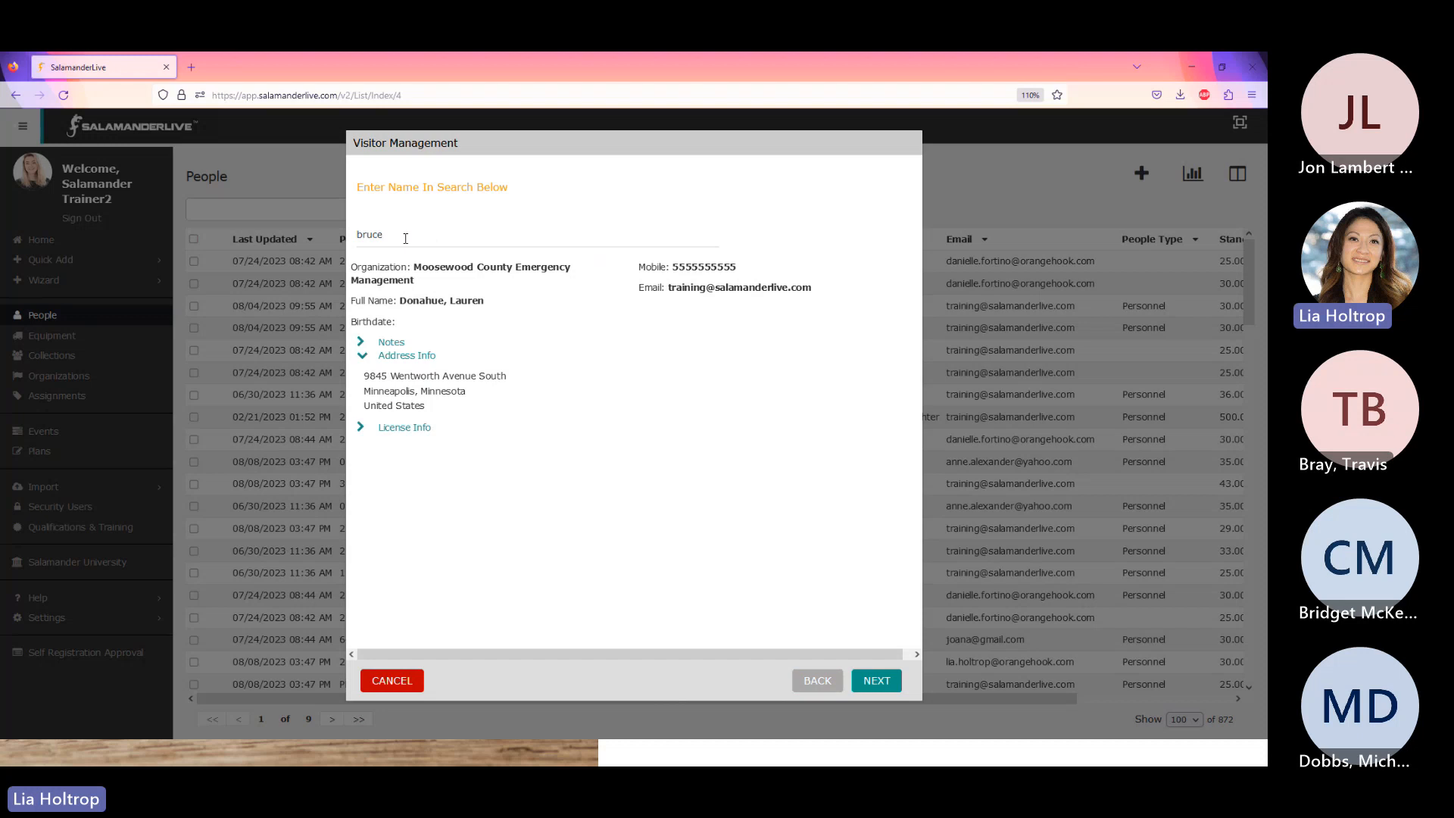
{"action": "left_click", "coordinate": [425, 274]}
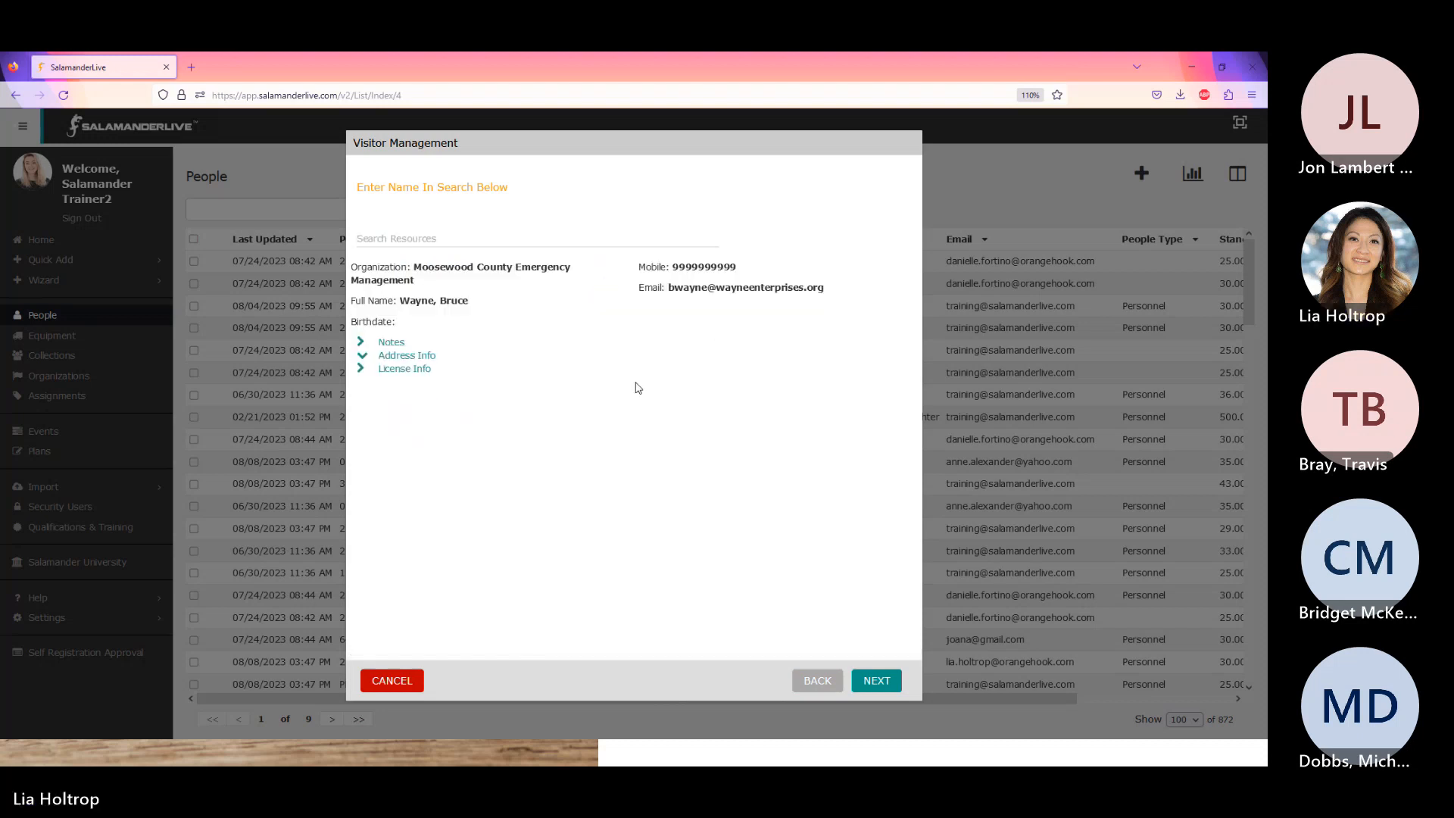
{"action": "left_click", "coordinate": [878, 686]}
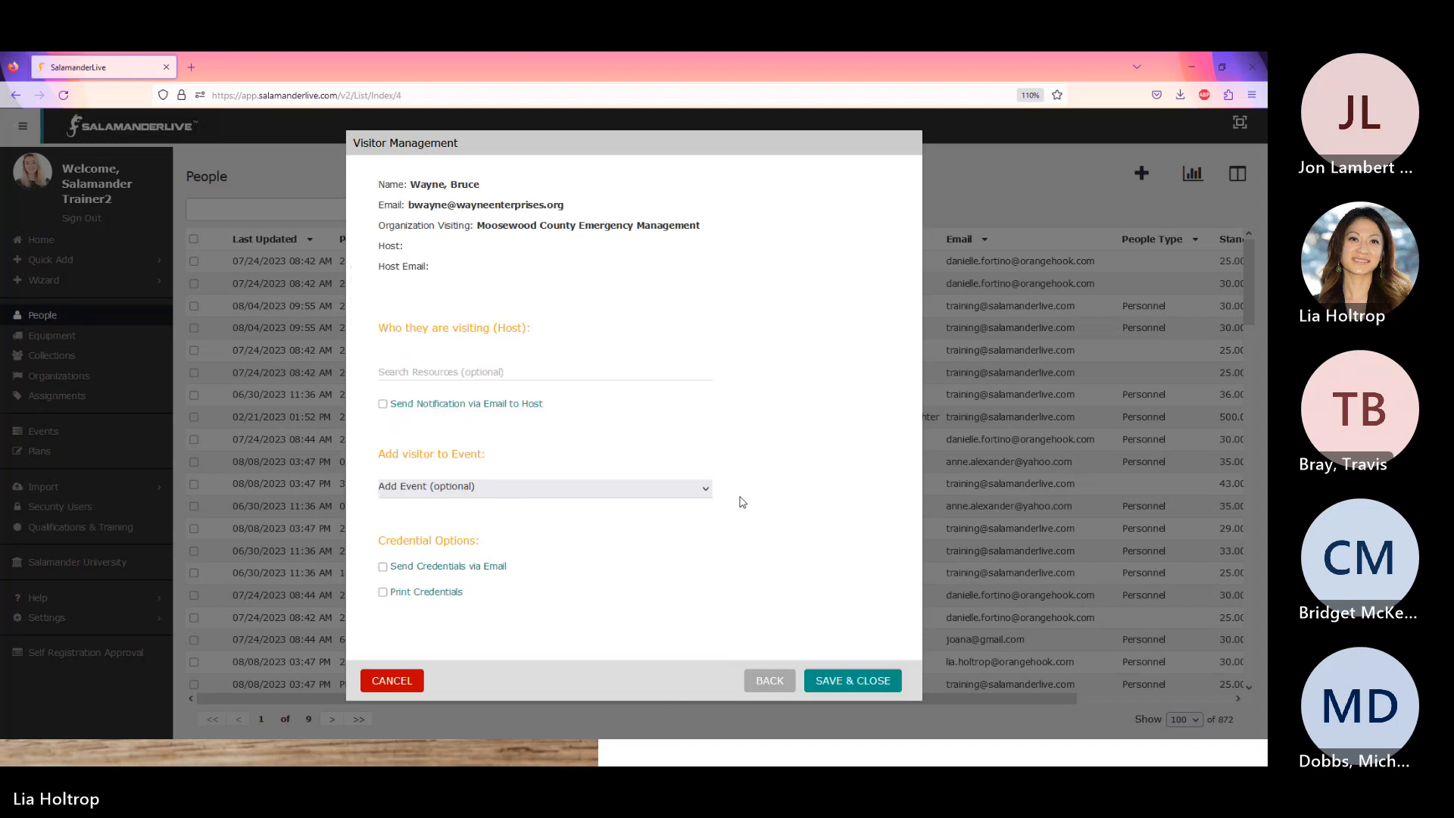
- Choose a host and Monthly Meeting, save, dismiss the missing-assignment warning, and reopen Visitor Management
{"action": "left_click", "coordinate": [435, 372]}
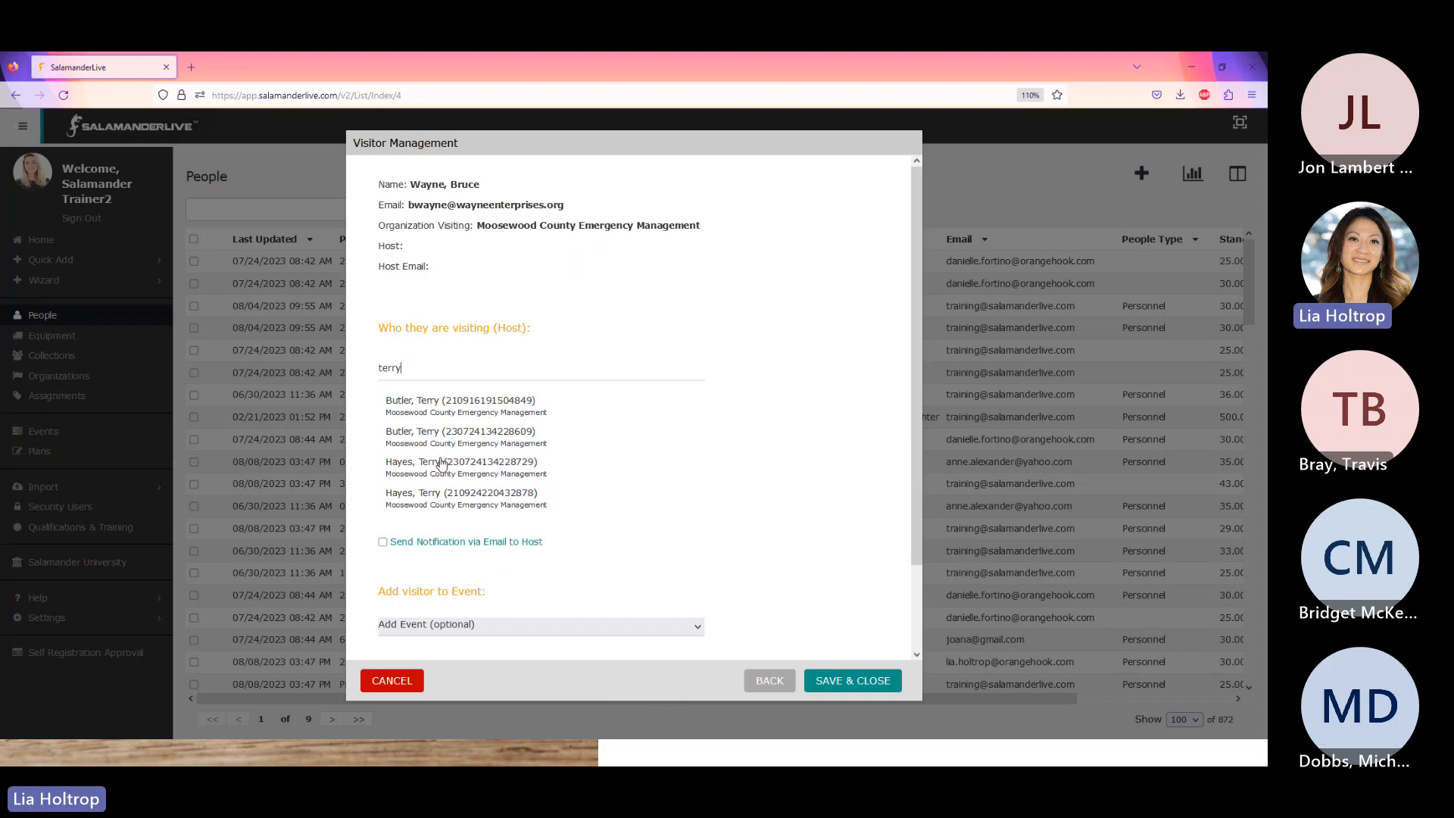
{"action": "left_click", "coordinate": [450, 463]}
{"action": "left_click", "coordinate": [447, 489]}
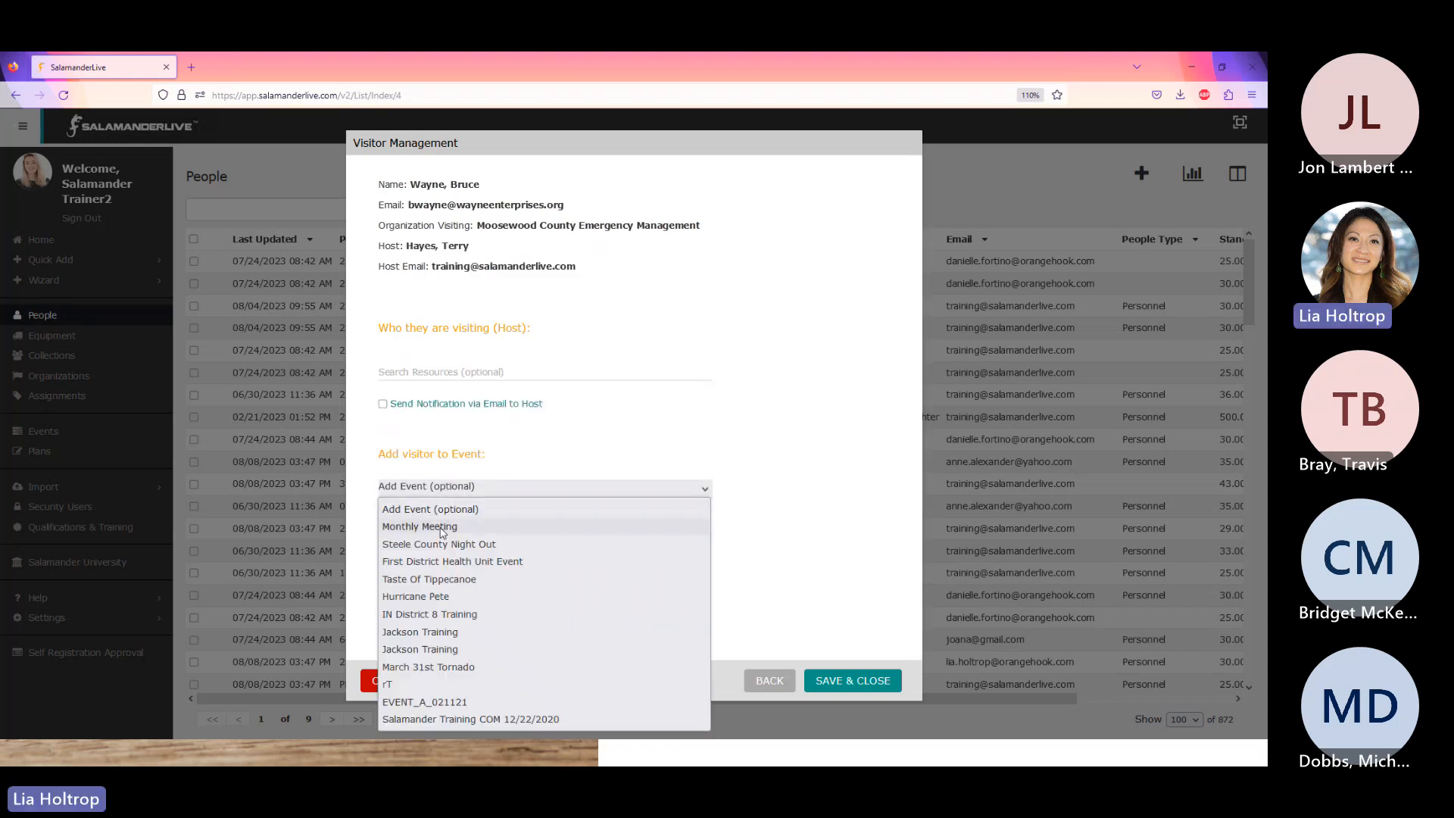
{"action": "left_click", "coordinate": [445, 526]}
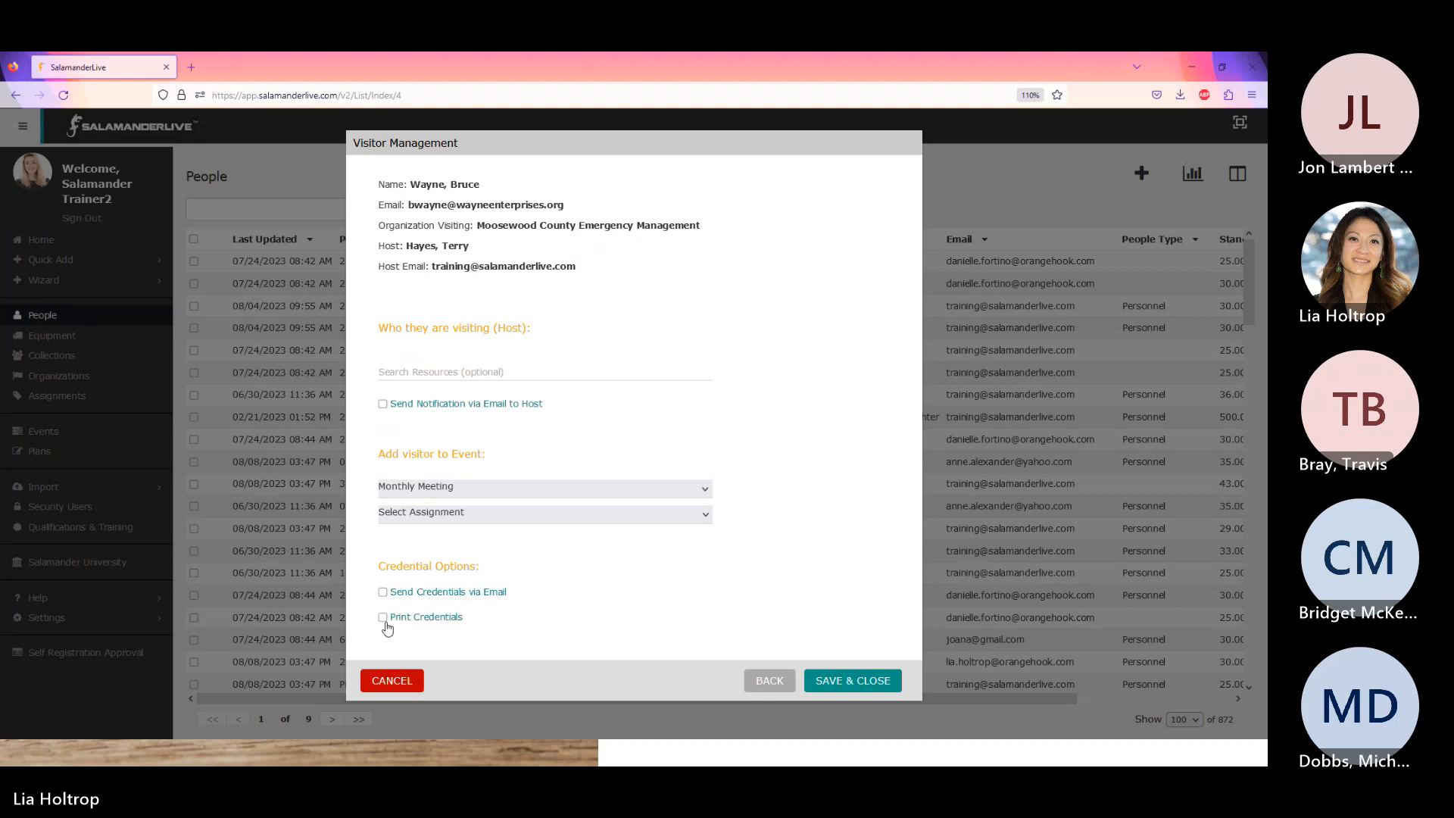
{"action": "left_click", "coordinate": [877, 682]}
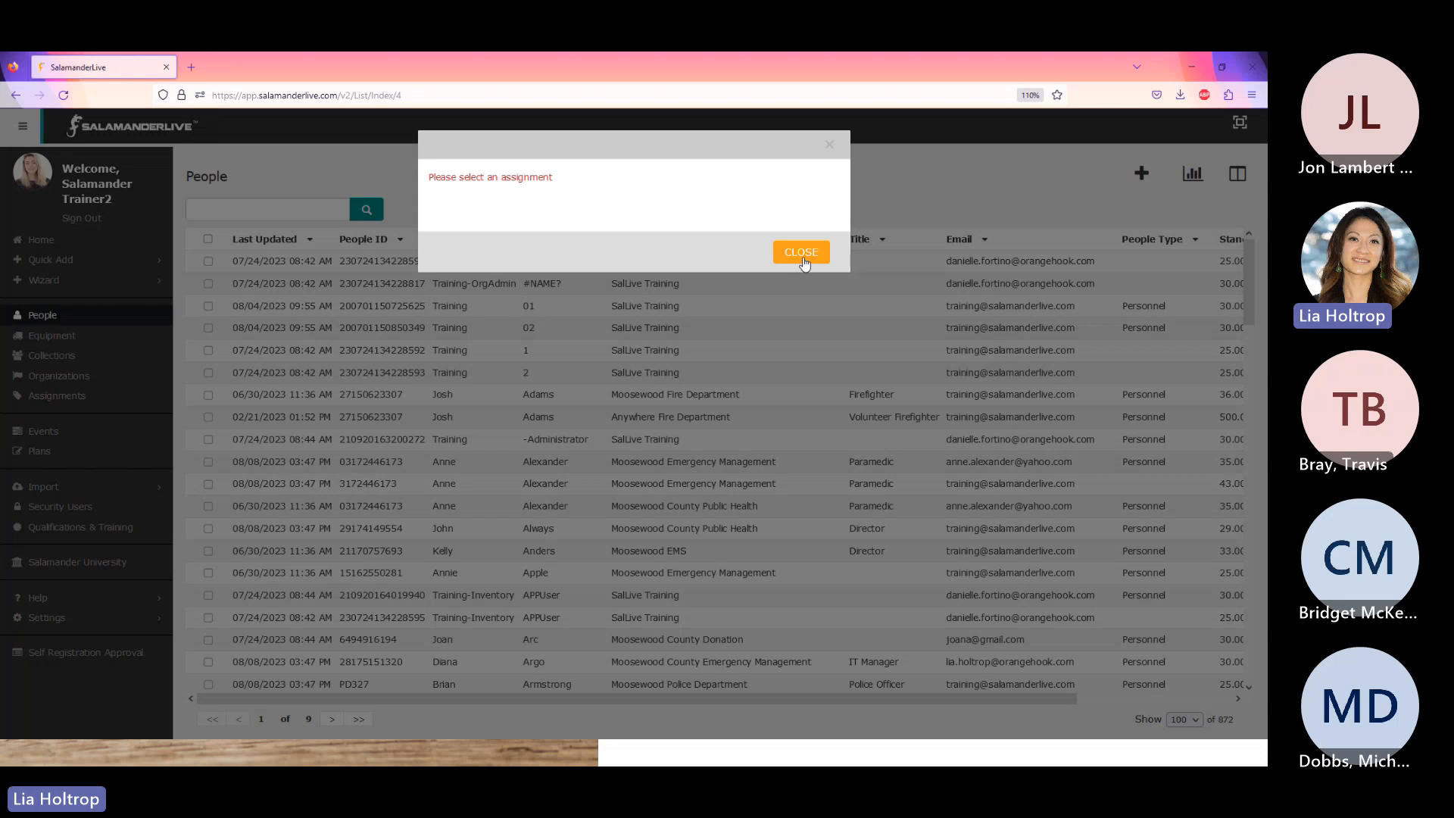
{"action": "left_click", "coordinate": [791, 253]}
{"action": "left_click", "coordinate": [53, 280]}
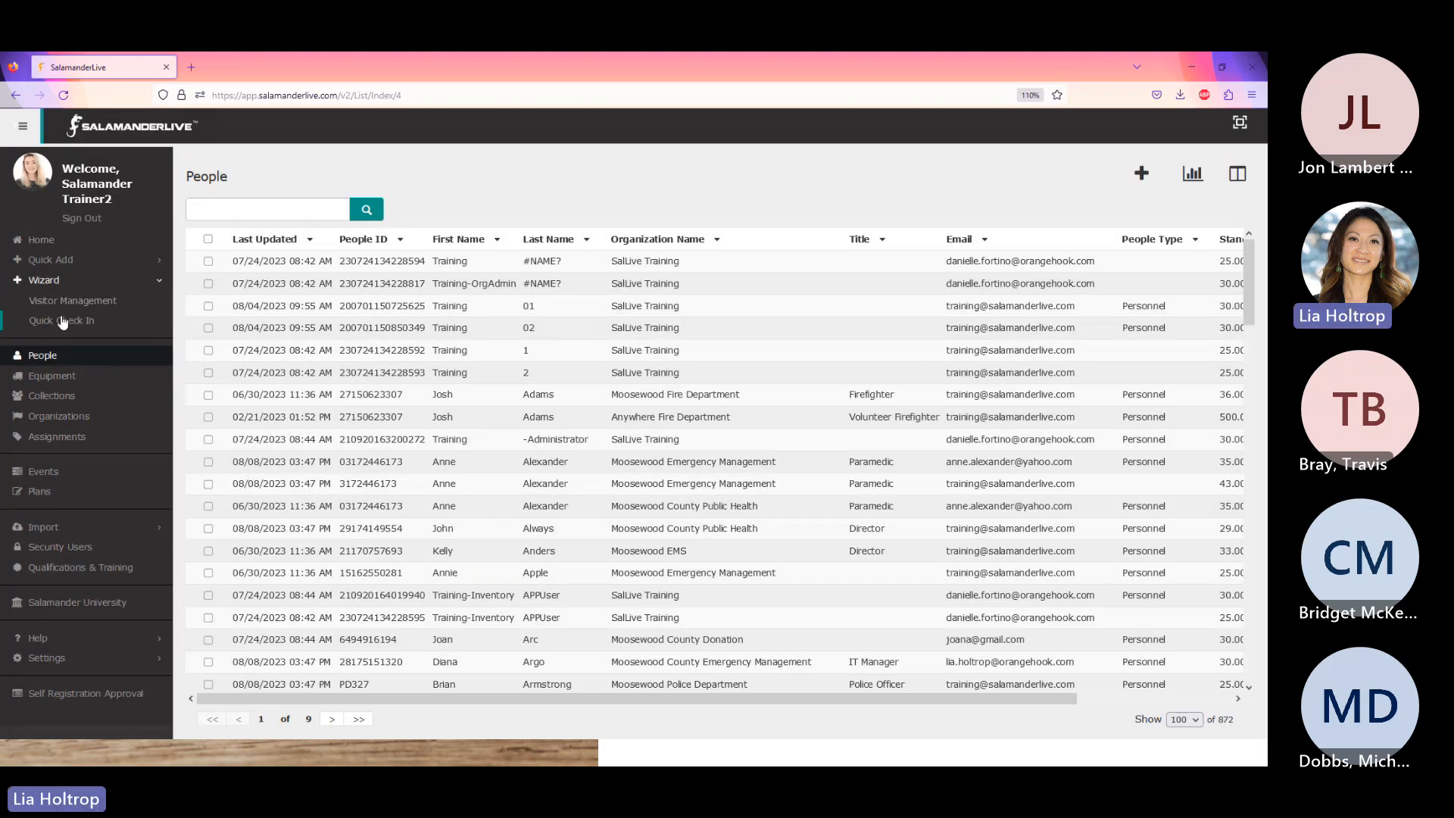
{"action": "left_click", "coordinate": [83, 300]}
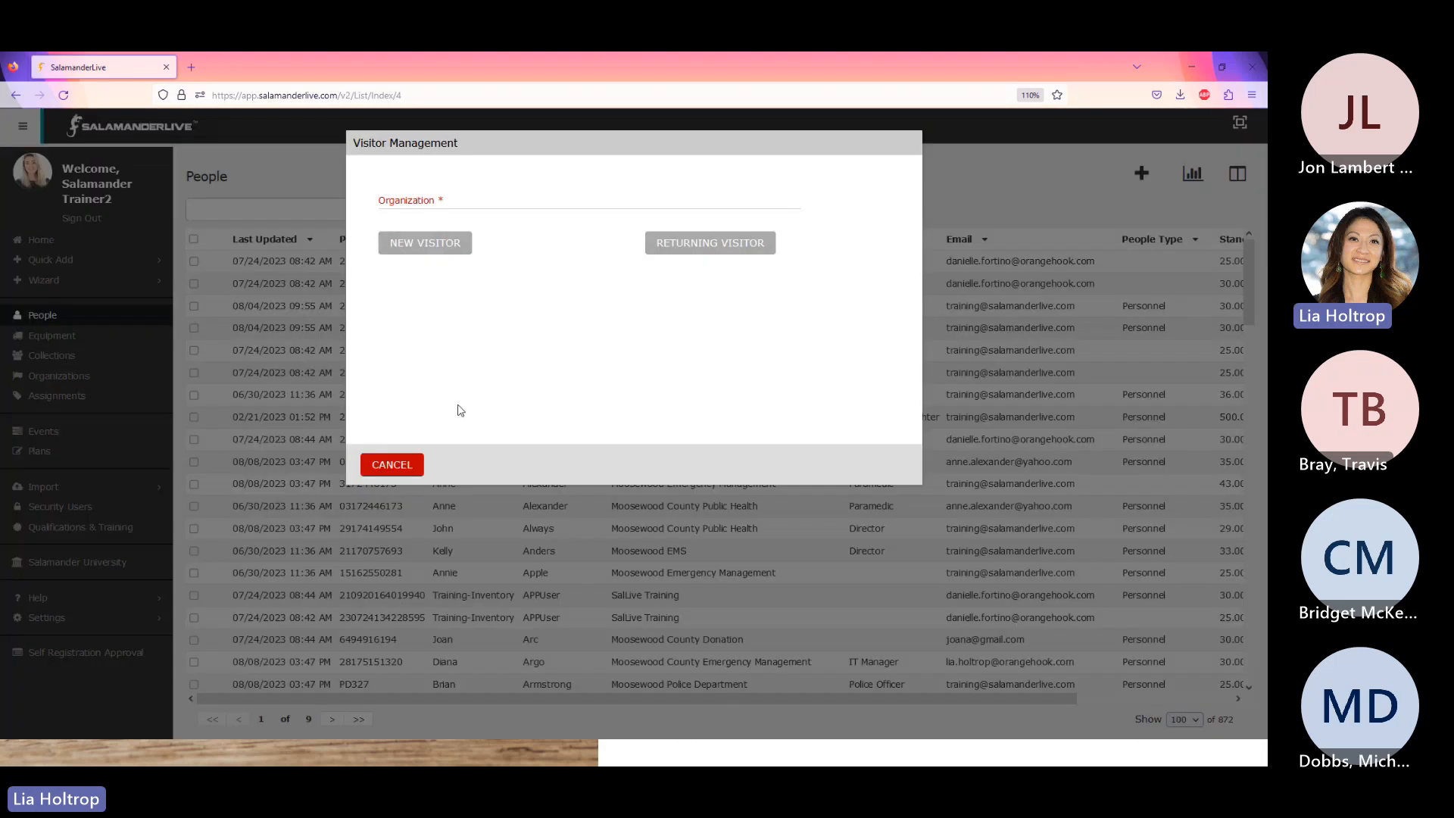
- Choose Moosewood County Emergency Management, select the returning visitor, and continue to host options
{"action": "left_click", "coordinate": [459, 198]}
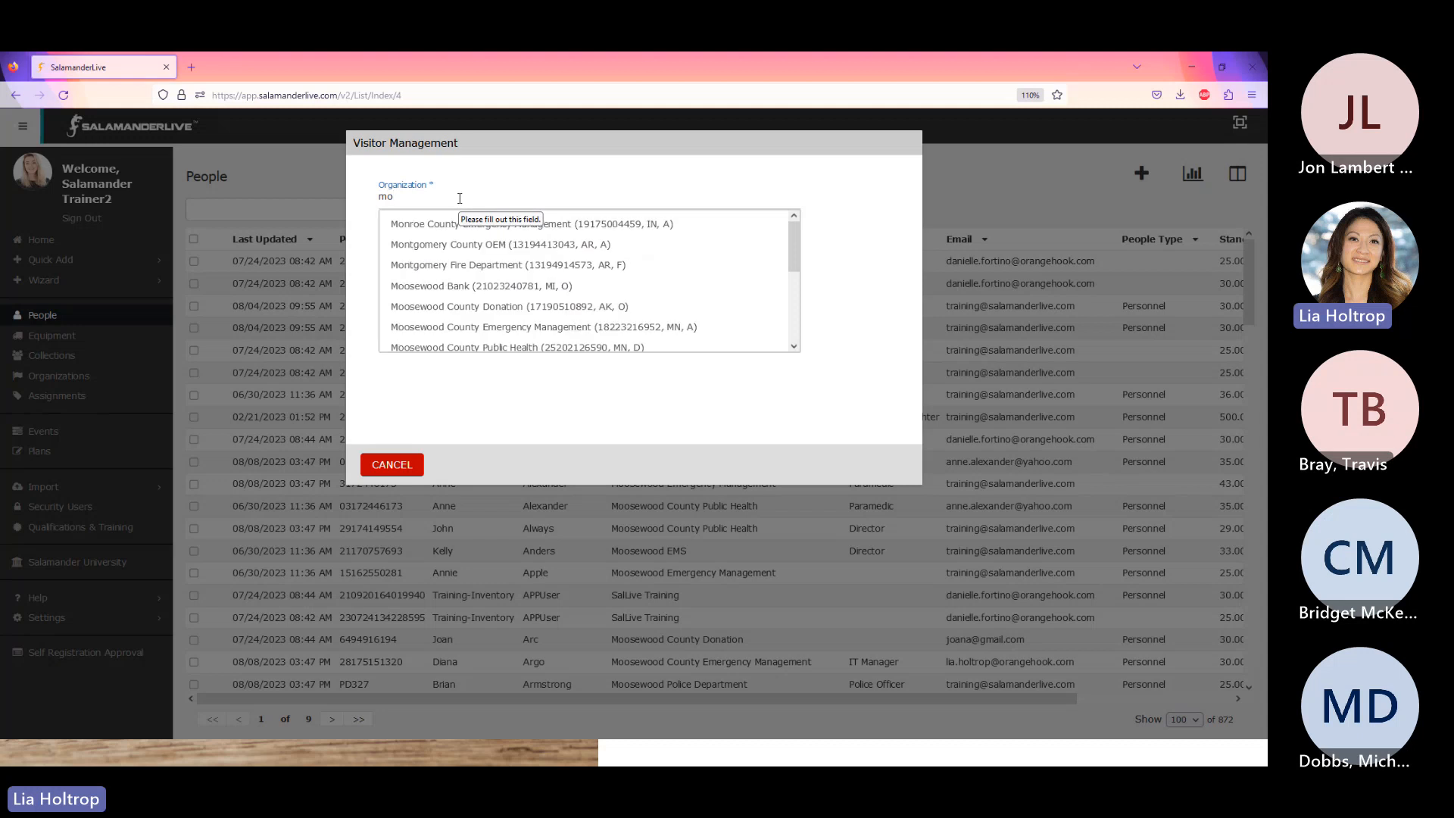
{"action": "left_click", "coordinate": [500, 326]}
{"action": "left_click", "coordinate": [710, 245]}
{"action": "left_click", "coordinate": [419, 236]}
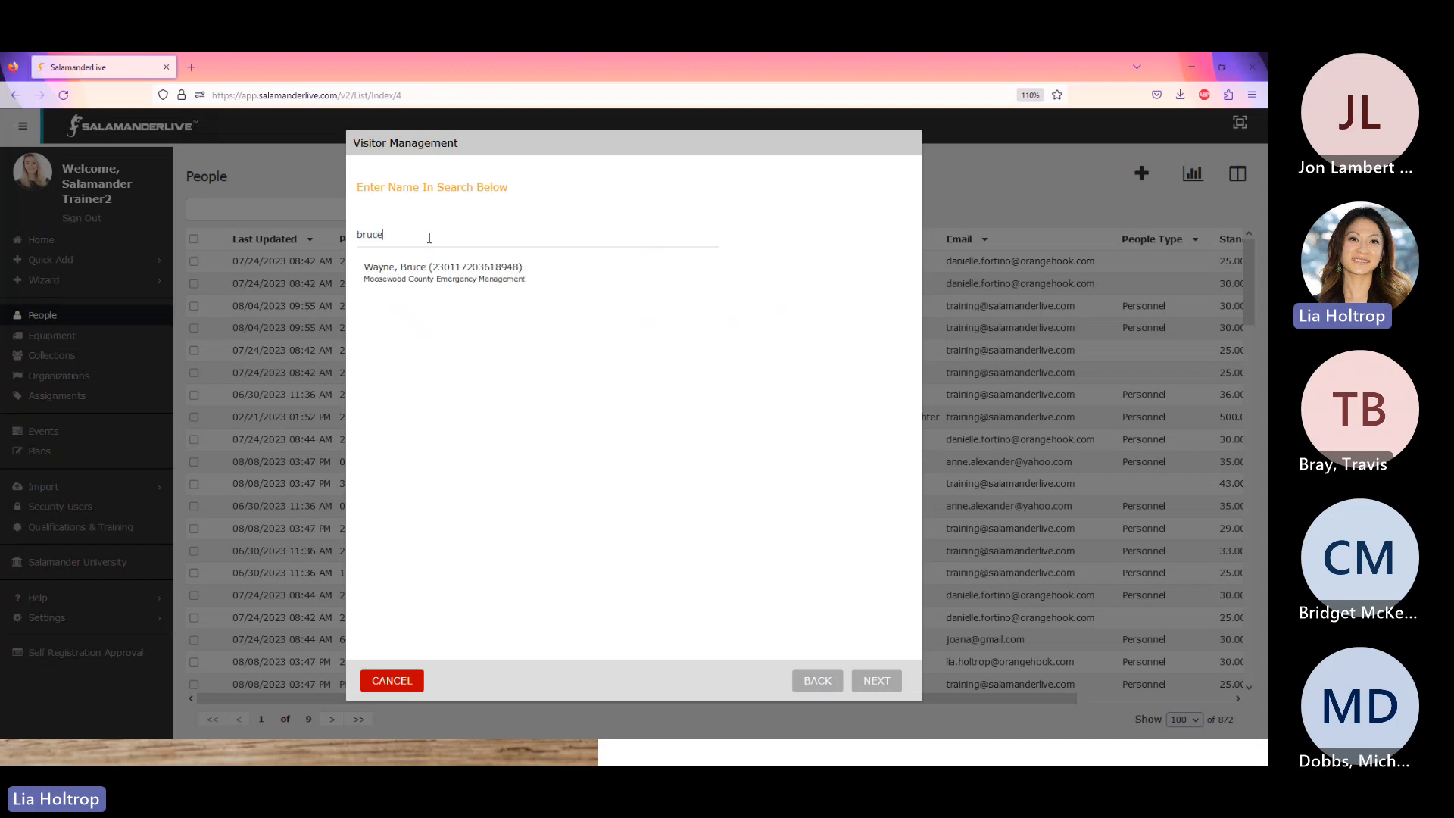
{"action": "left_click", "coordinate": [426, 271]}
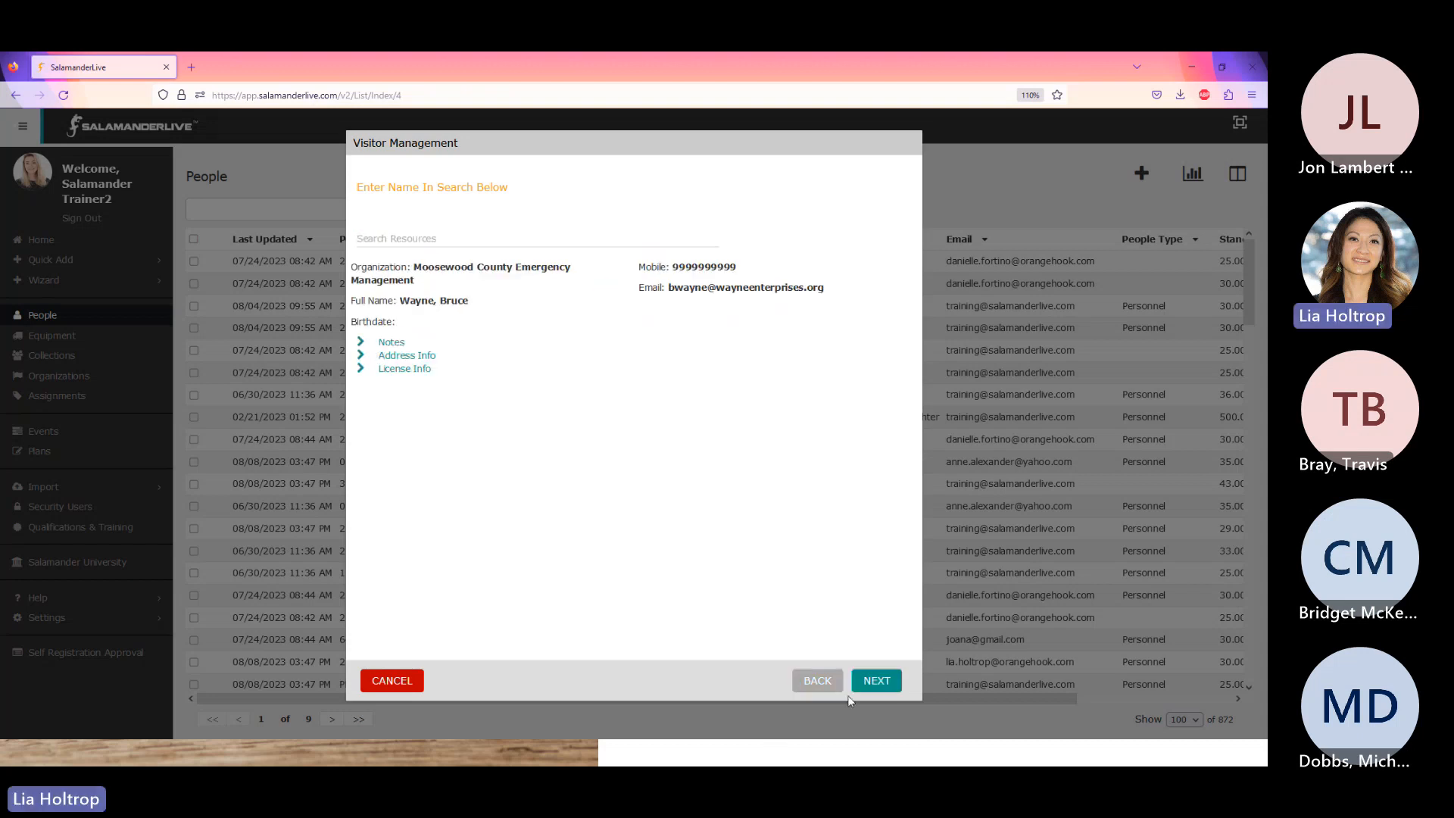
{"action": "left_click", "coordinate": [876, 680]}
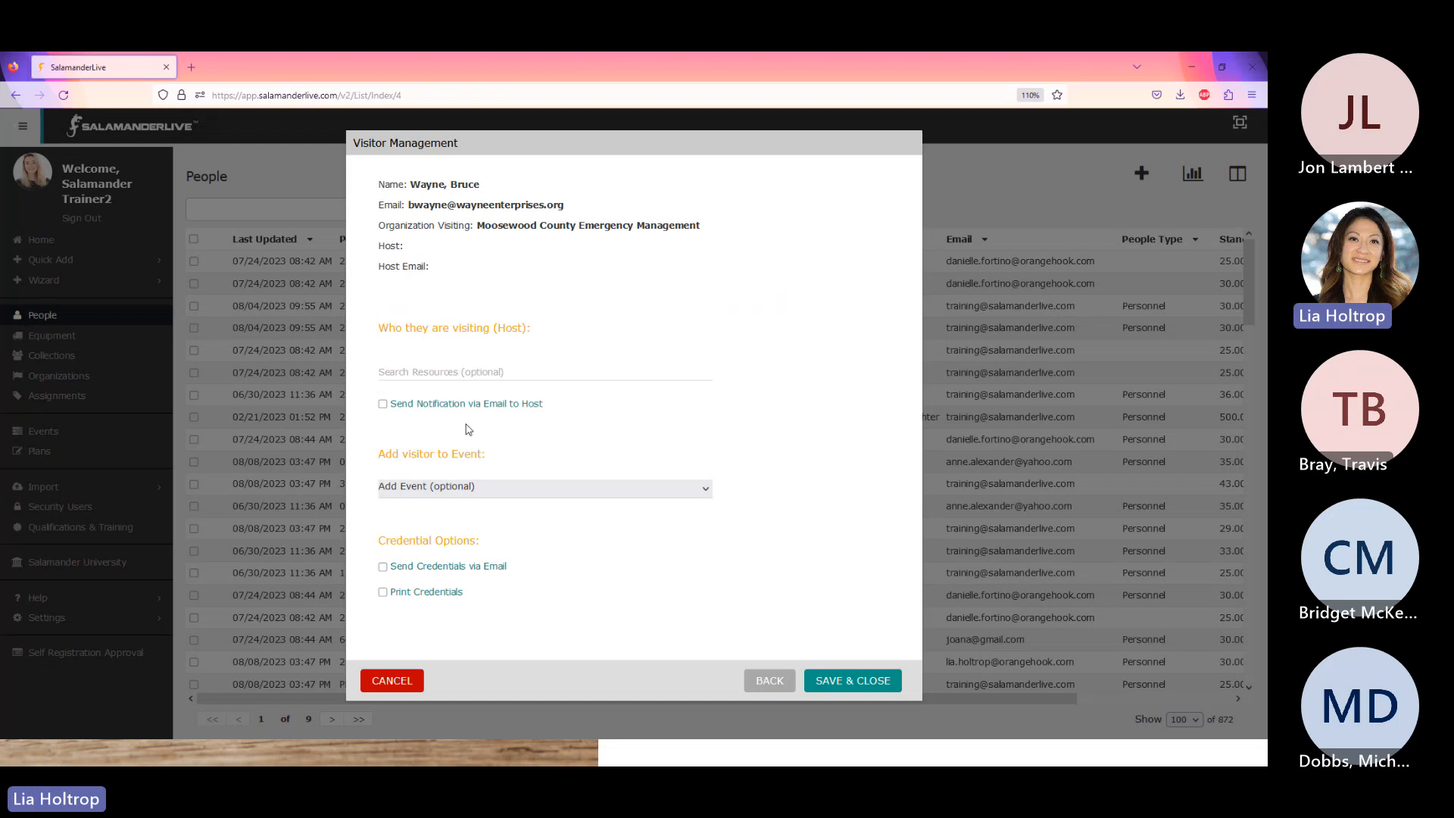
- Set the host, add Monthly Meeting with On Scene assignment, and save the check-in
{"action": "left_click", "coordinate": [474, 370]}
{"action": "type", "text": "terr"}
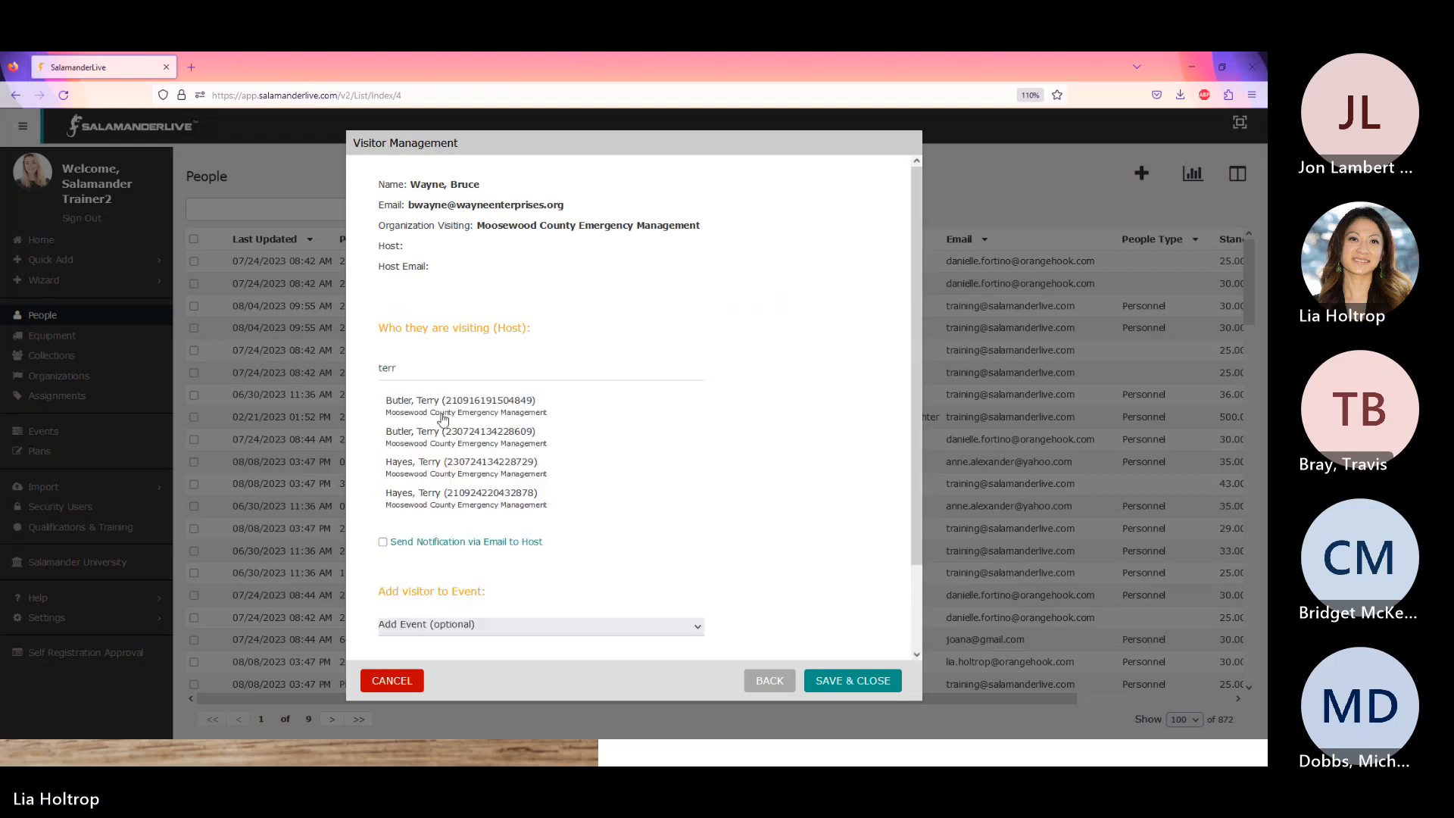
{"action": "left_click", "coordinate": [439, 465]}
{"action": "left_click", "coordinate": [438, 486]}
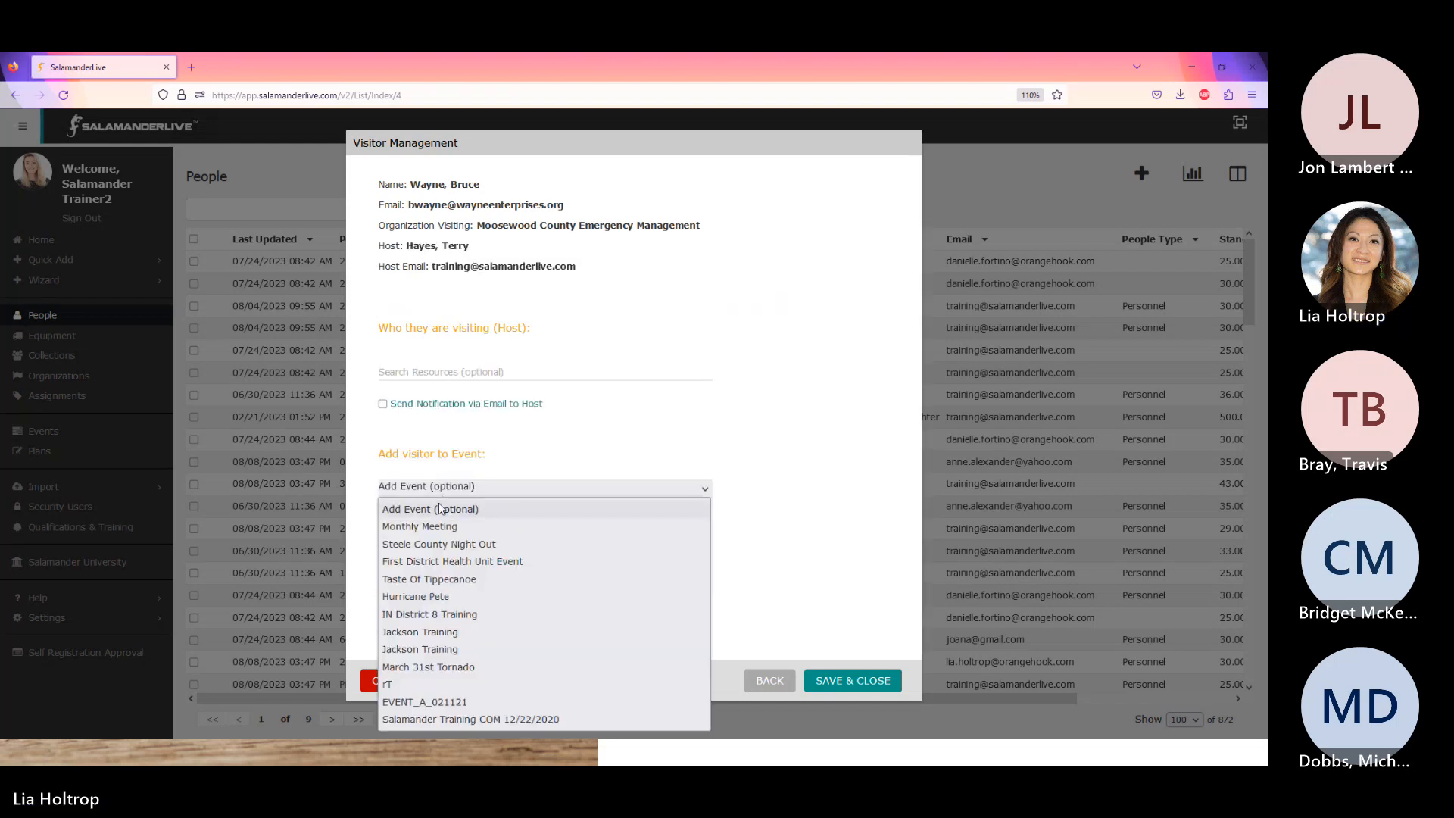
{"action": "left_click", "coordinate": [439, 530]}
{"action": "left_click", "coordinate": [446, 514]}
{"action": "left_click", "coordinate": [433, 570]}
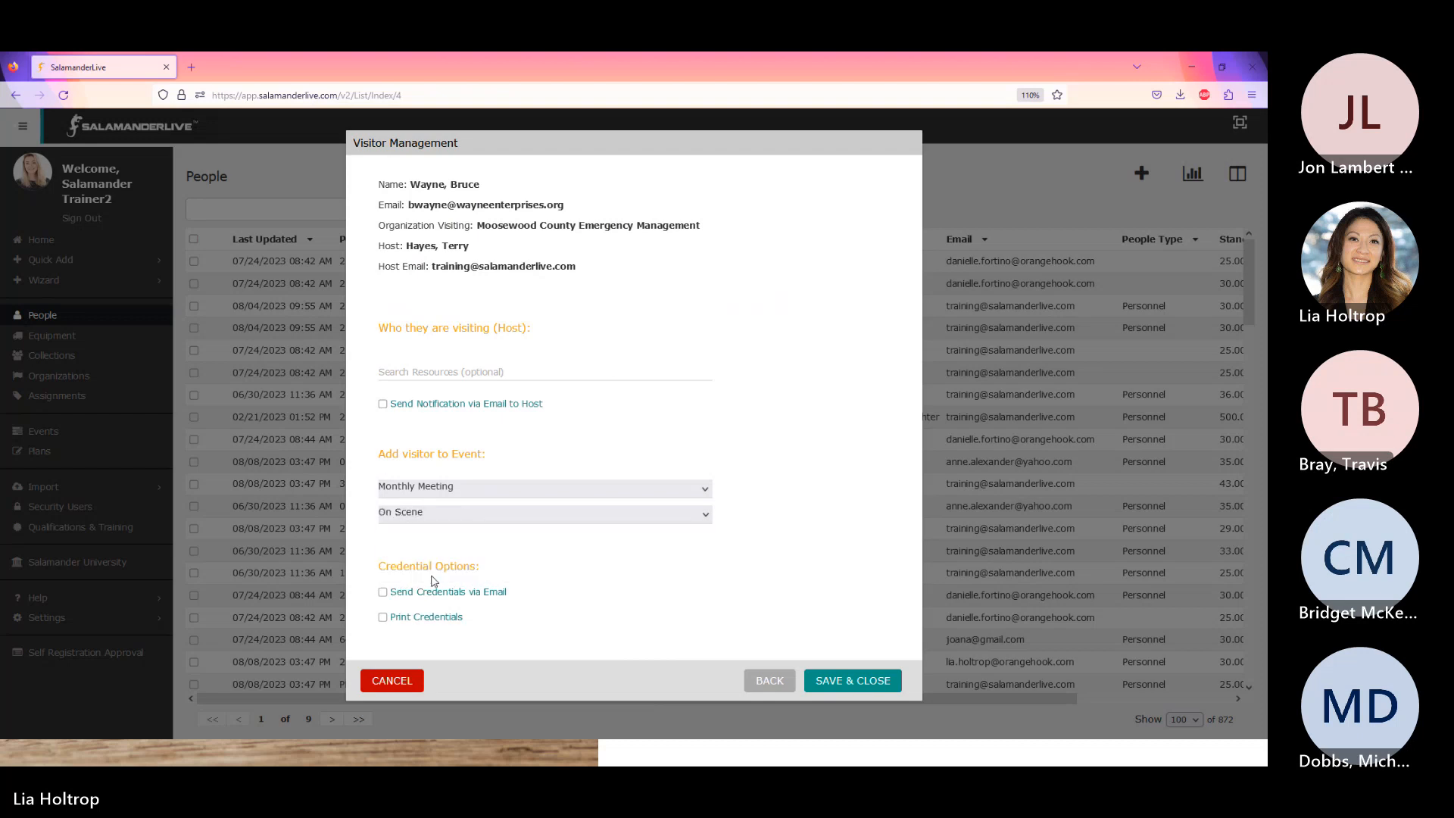
{"action": "left_click", "coordinate": [873, 685]}
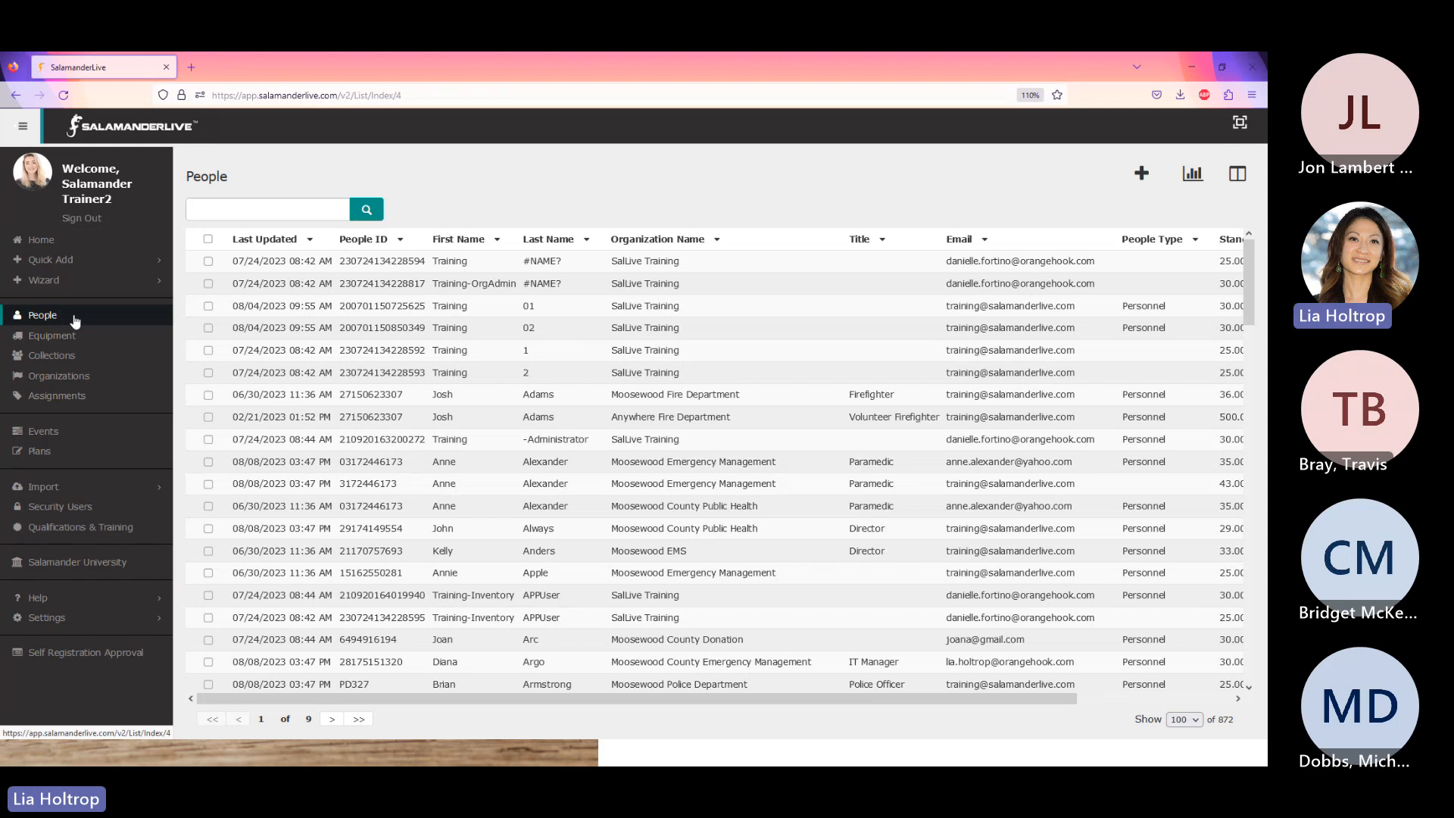
- Open the Monthly Meeting event dashboard and scroll through roster, timers, map, costs and chart
{"action": "left_click", "coordinate": [47, 433]}
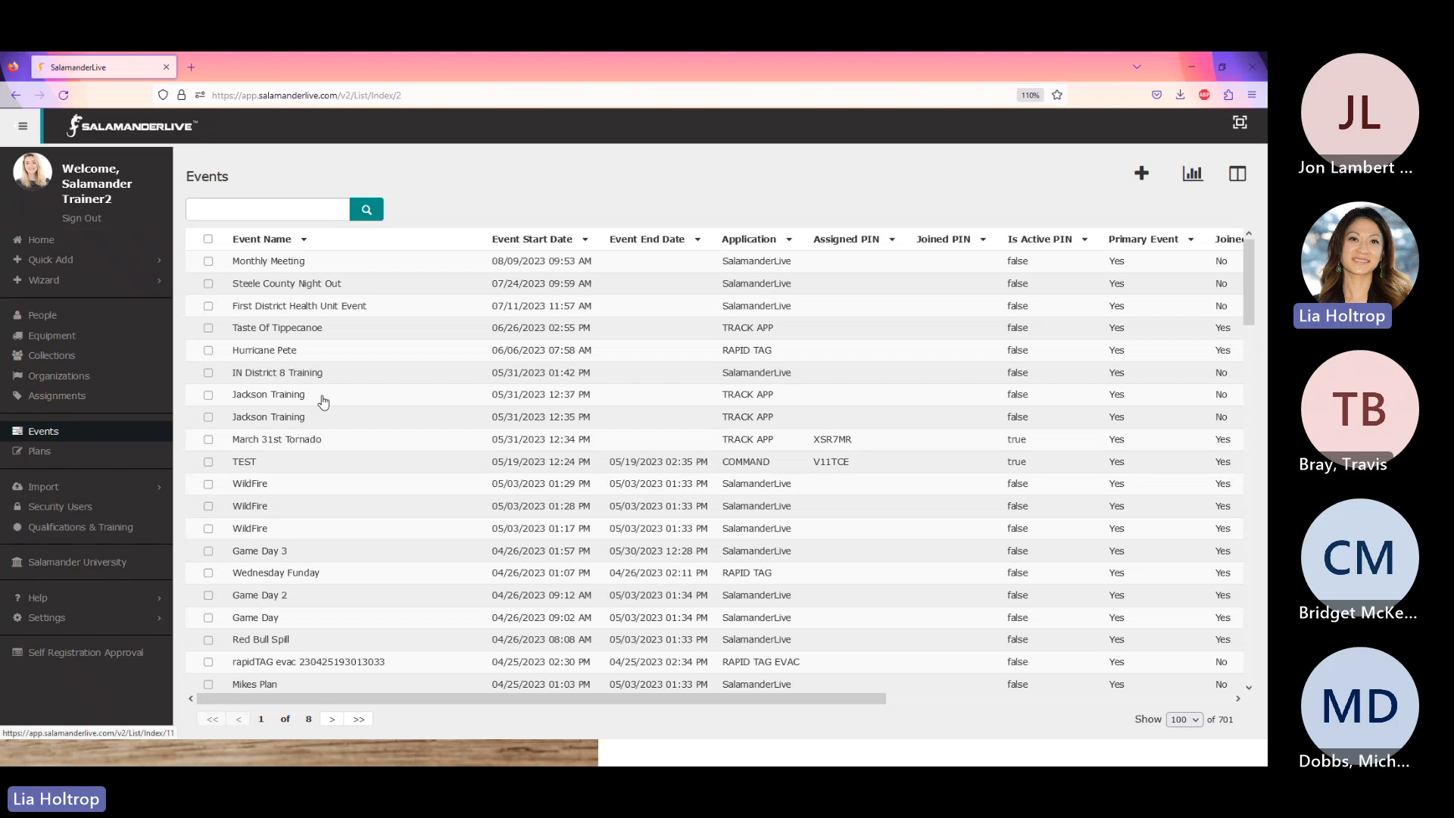
{"action": "left_click", "coordinate": [285, 262]}
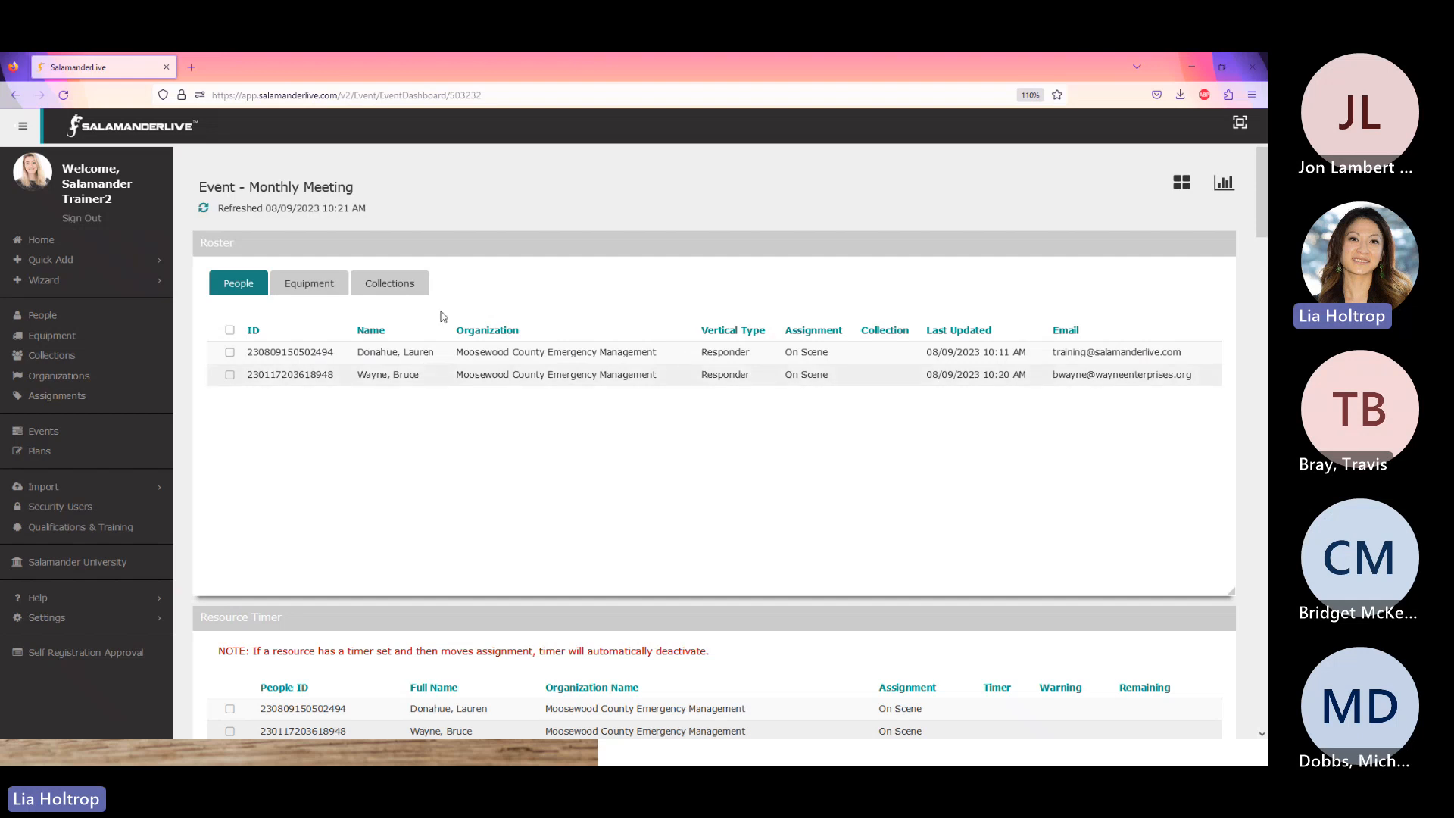
{"action": "scroll", "coordinate": [438, 394], "scroll_direction": "down", "scroll_amount": 3}
{"action": "scroll", "coordinate": [438, 394], "scroll_direction": "down", "scroll_amount": 2}
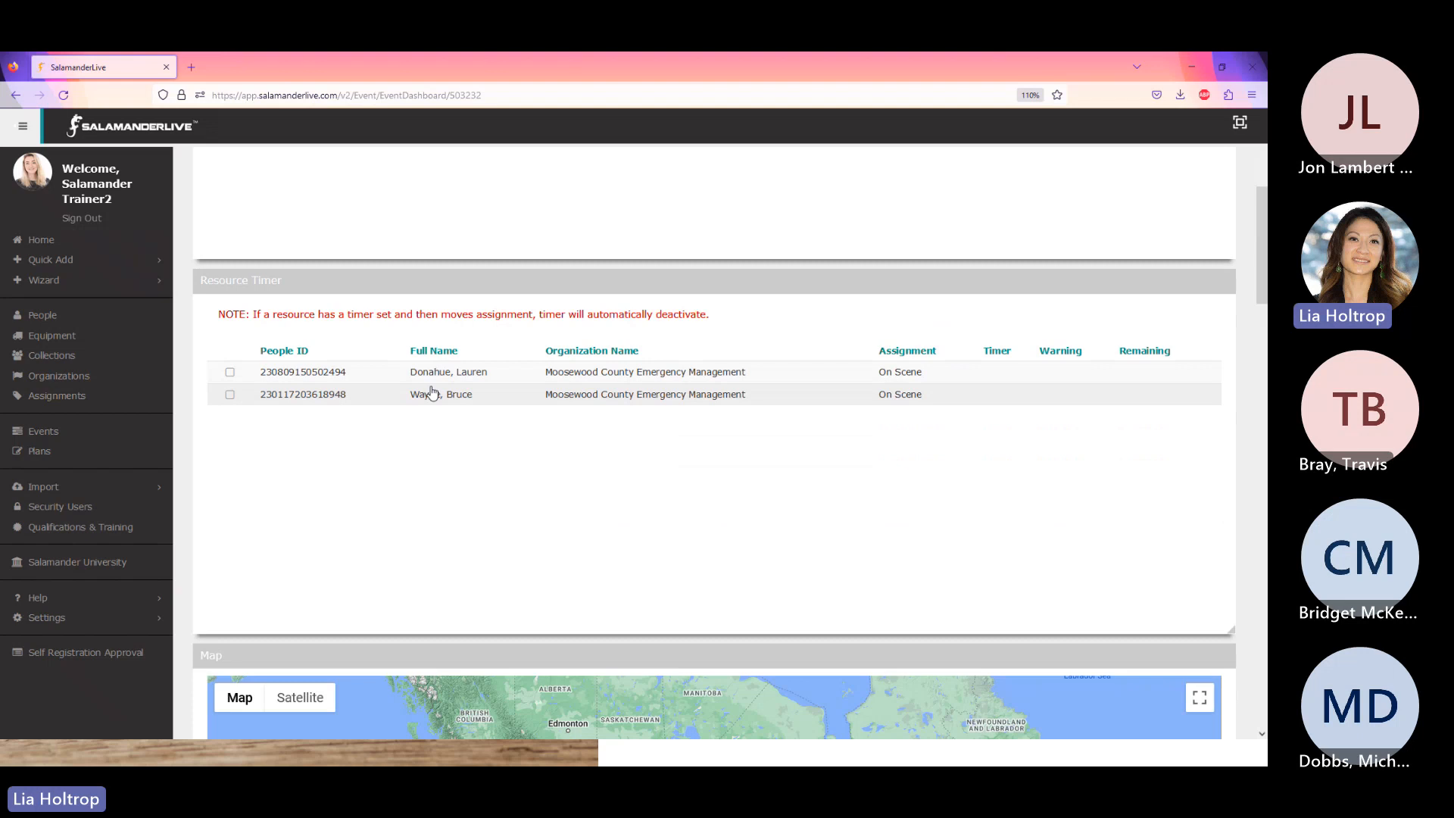
{"action": "scroll", "coordinate": [611, 461], "scroll_direction": "up", "scroll_amount": 4}
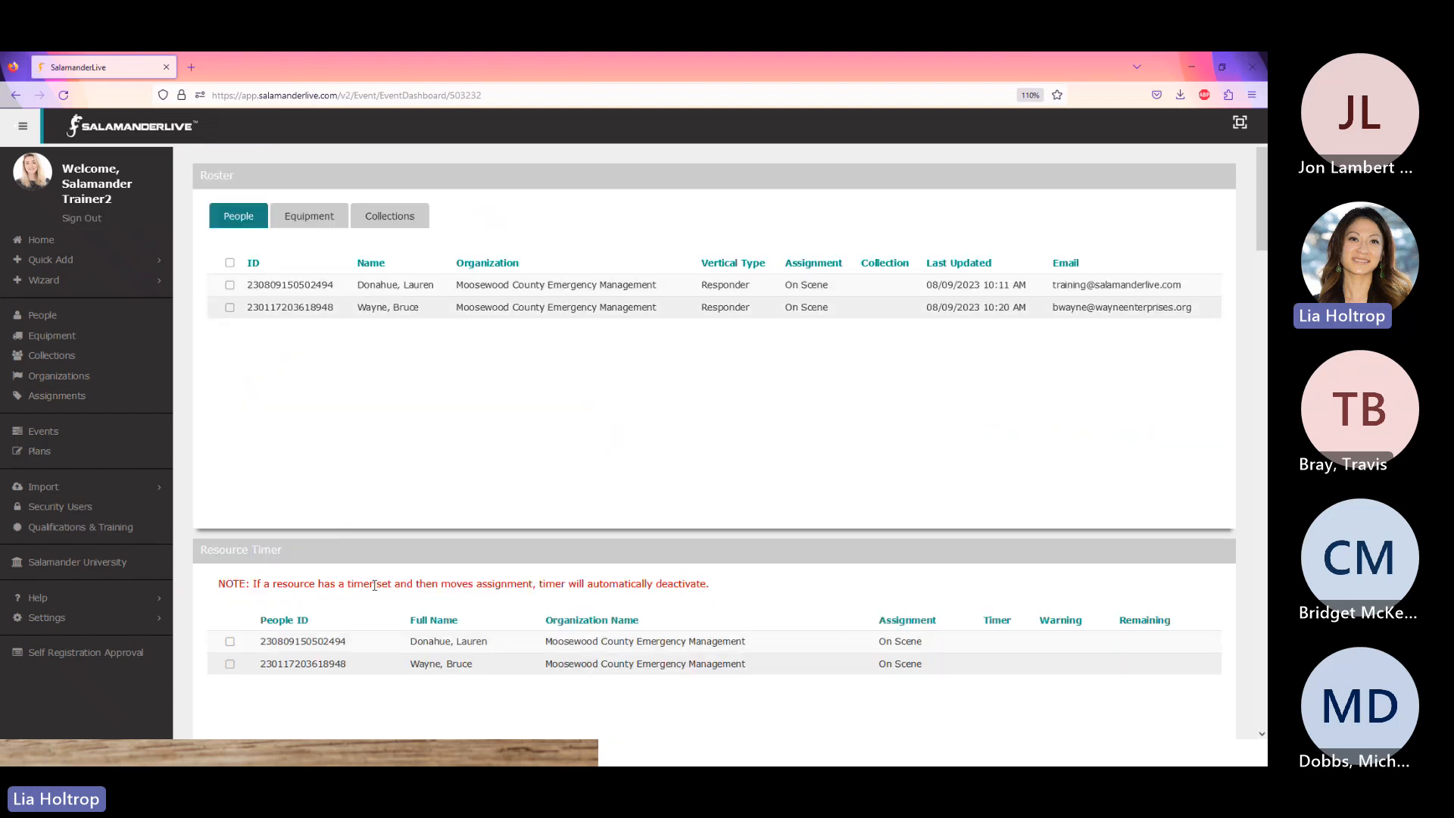
{"action": "scroll", "coordinate": [392, 578], "scroll_direction": "down", "scroll_amount": 4}
{"action": "left_click_drag", "start_coordinate": [1261, 310], "coordinate": [1261, 325]}
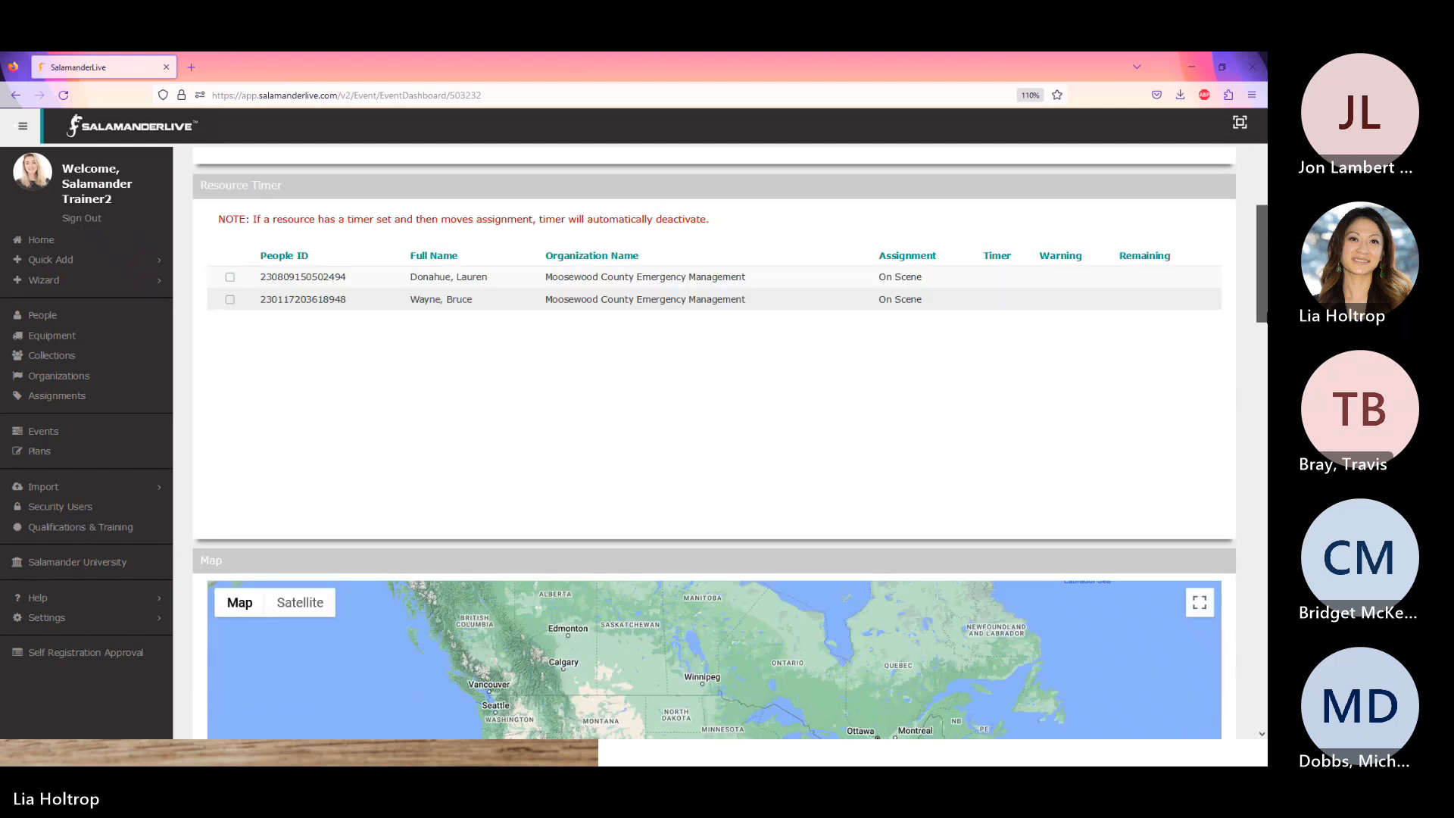
{"action": "scroll", "coordinate": [714, 443], "scroll_direction": "down", "scroll_amount": 6}
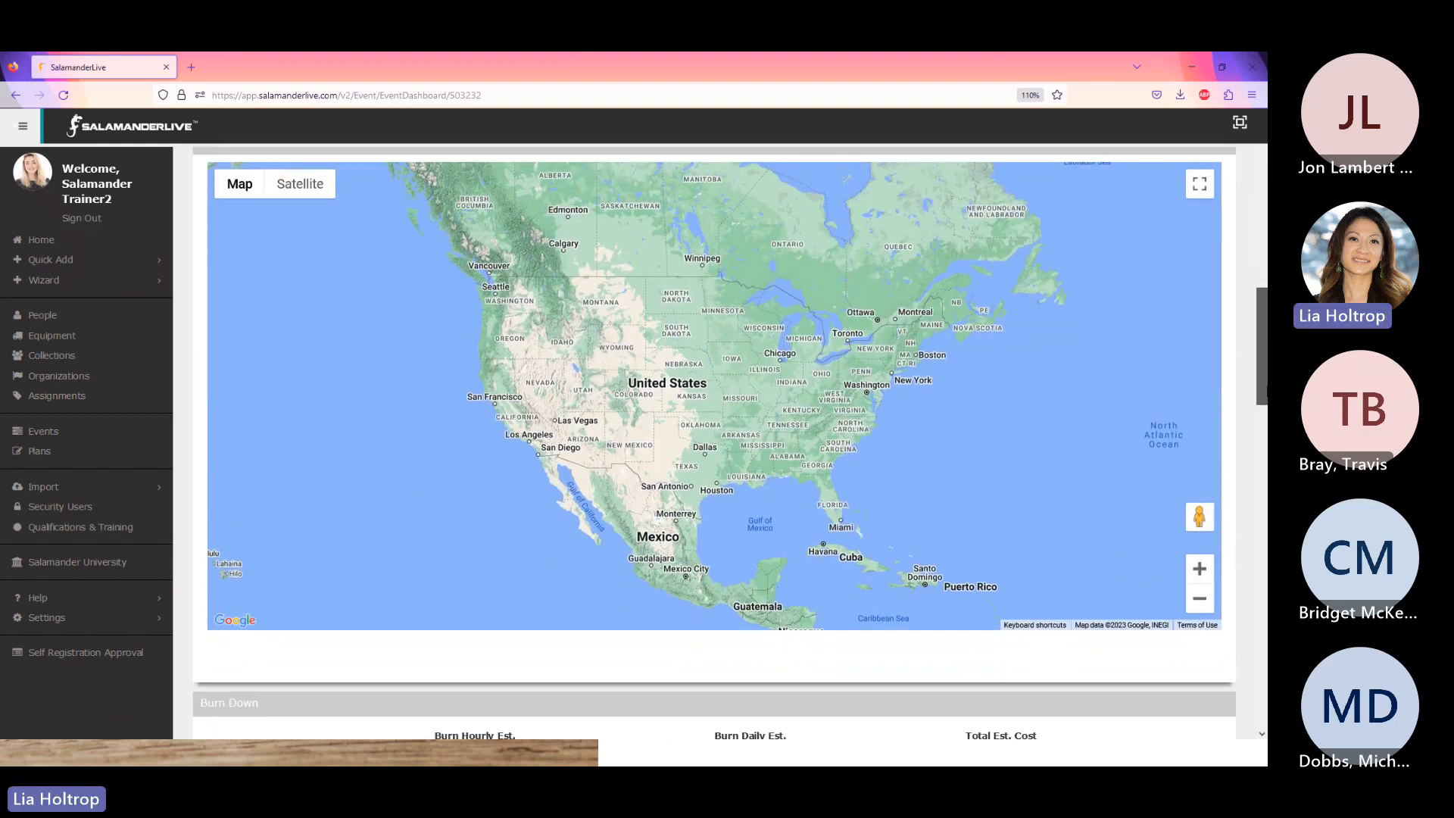
{"action": "scroll", "coordinate": [714, 443], "scroll_direction": "down", "scroll_amount": 1}
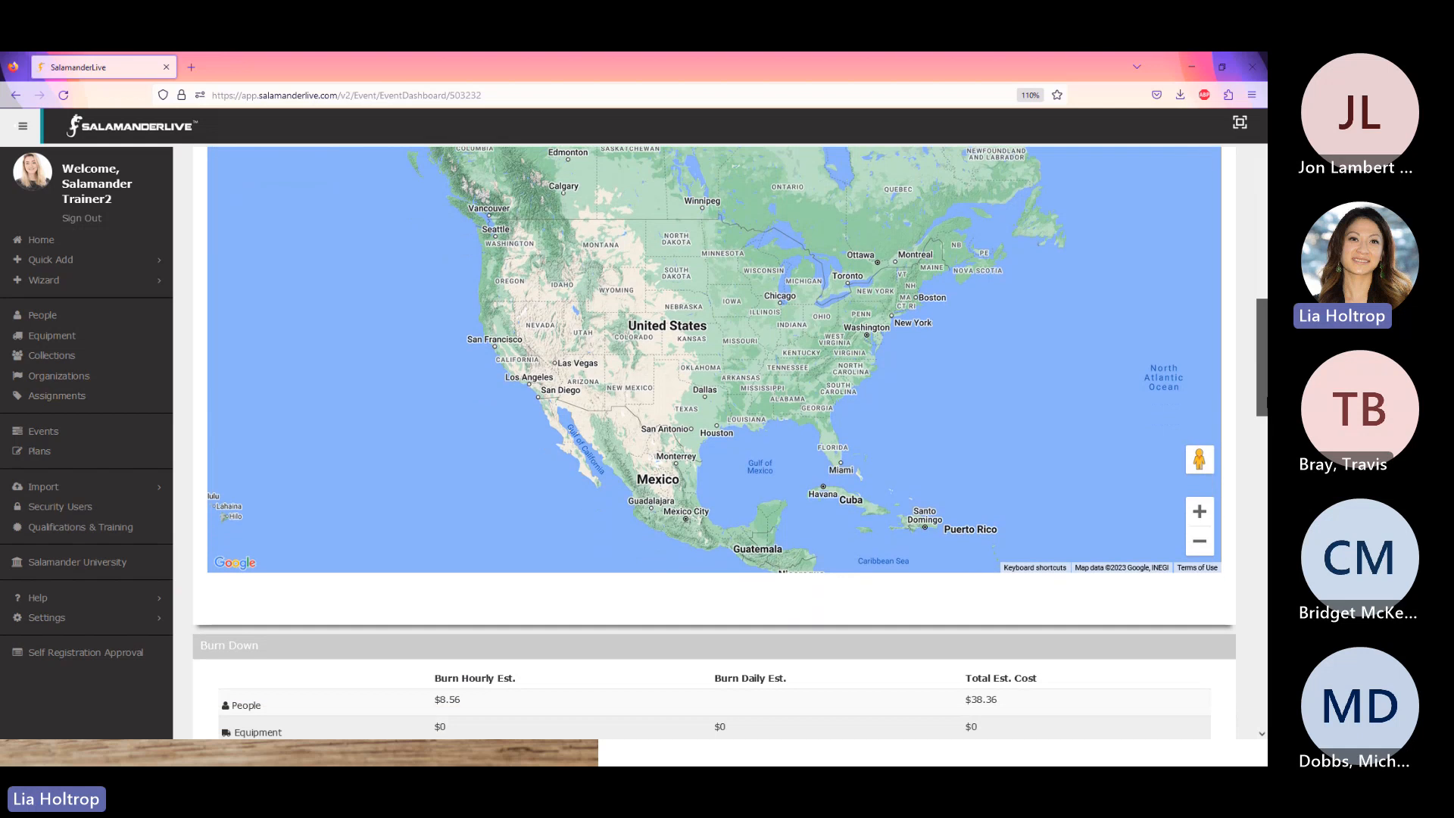
{"action": "scroll", "coordinate": [714, 443], "scroll_direction": "down", "scroll_amount": 4}
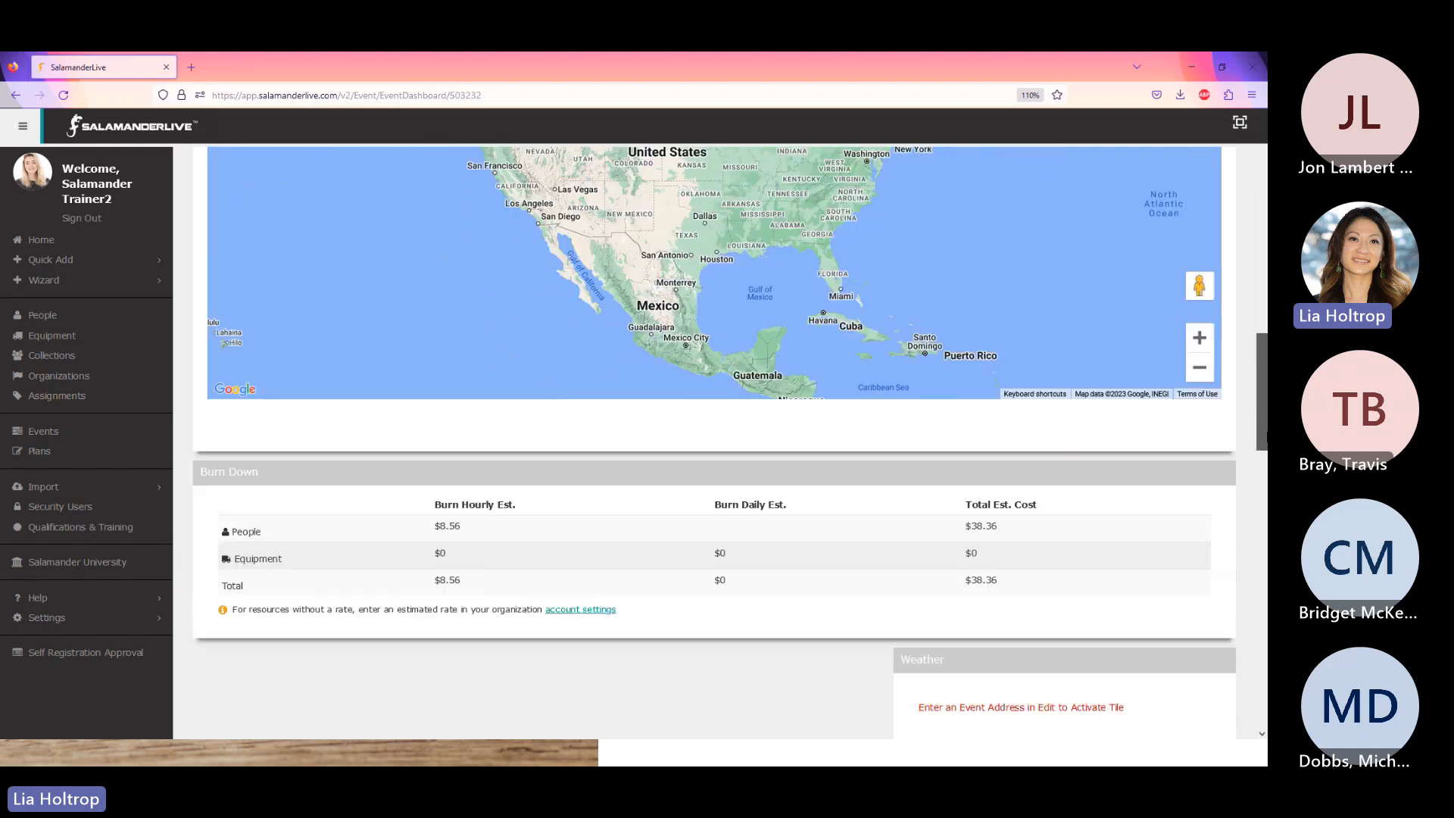
{"action": "scroll", "coordinate": [714, 443], "scroll_direction": "down", "scroll_amount": 11}
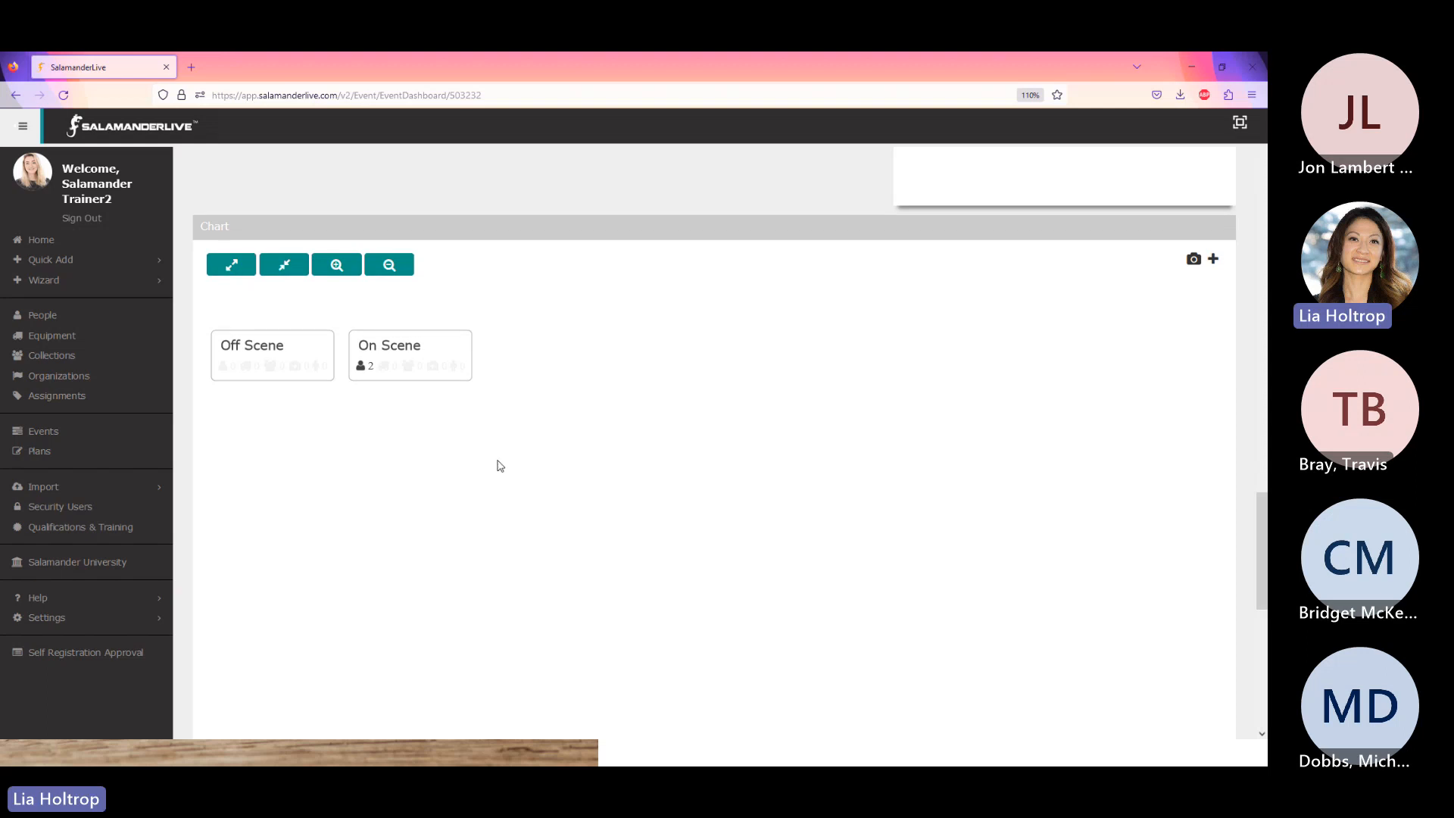
{"action": "left_click", "coordinate": [359, 371]}
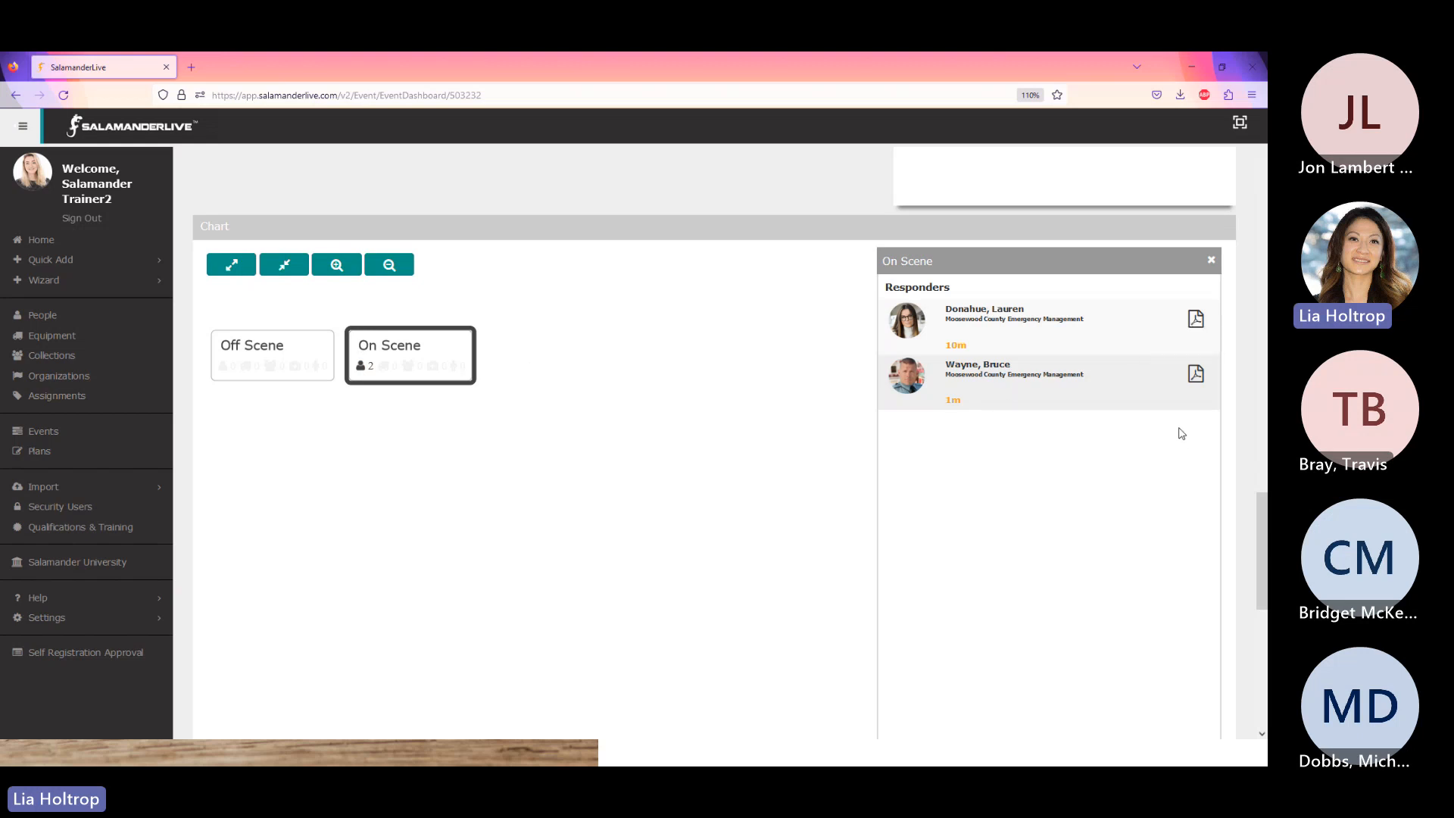
{"action": "left_click", "coordinate": [1212, 261]}
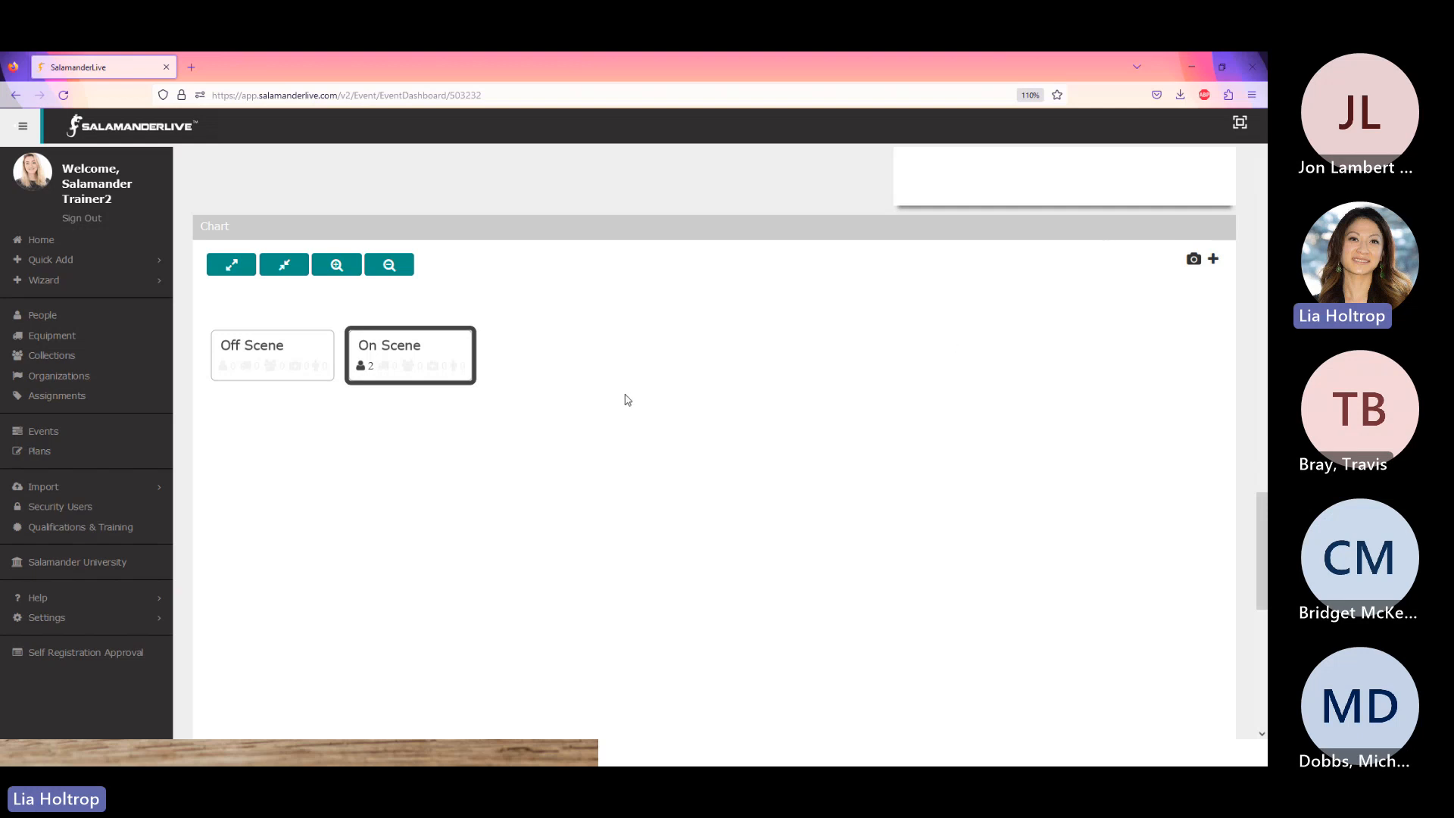
{"action": "right_click", "coordinate": [427, 362]}
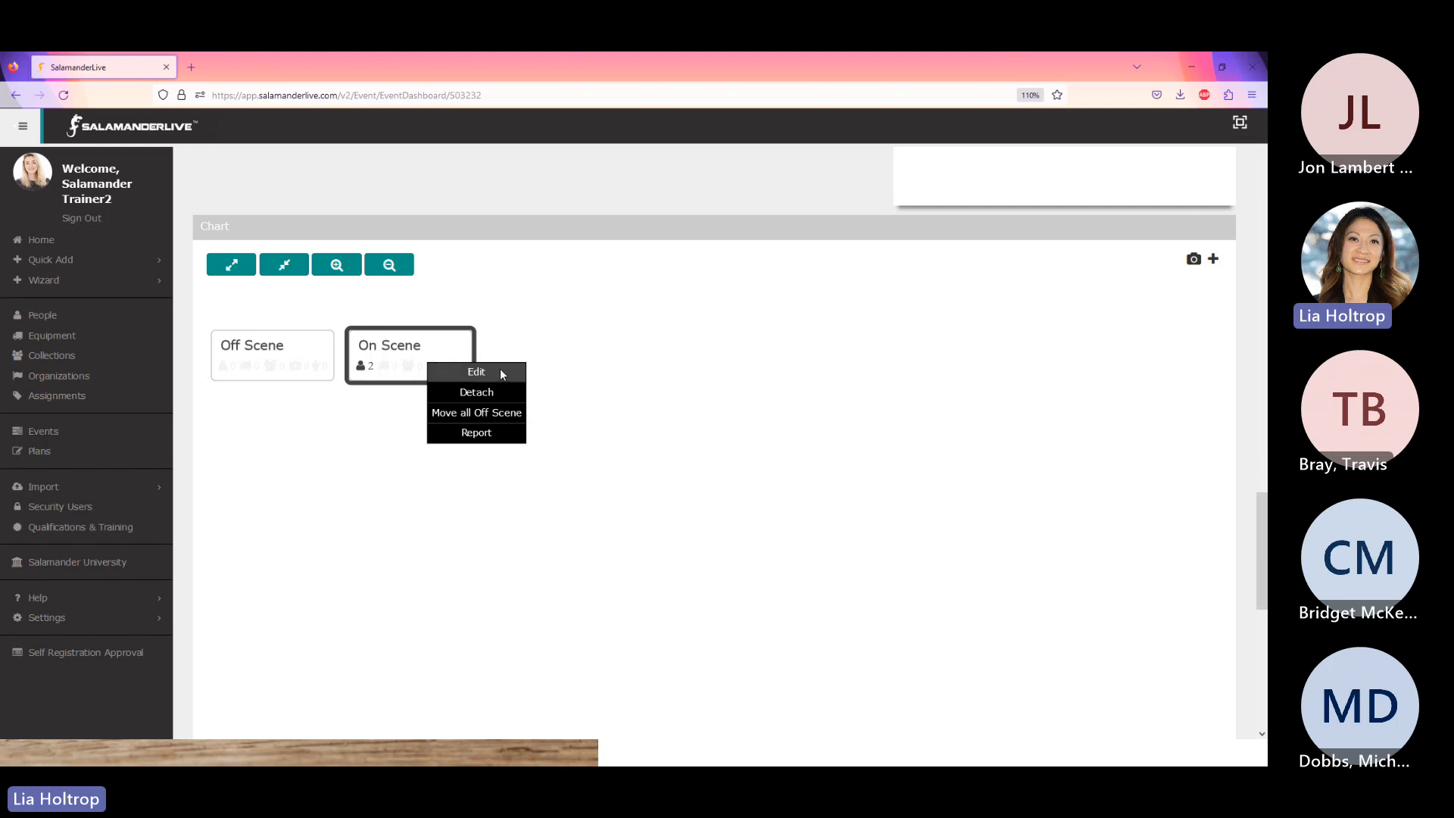
{"action": "left_click", "coordinate": [618, 380]}
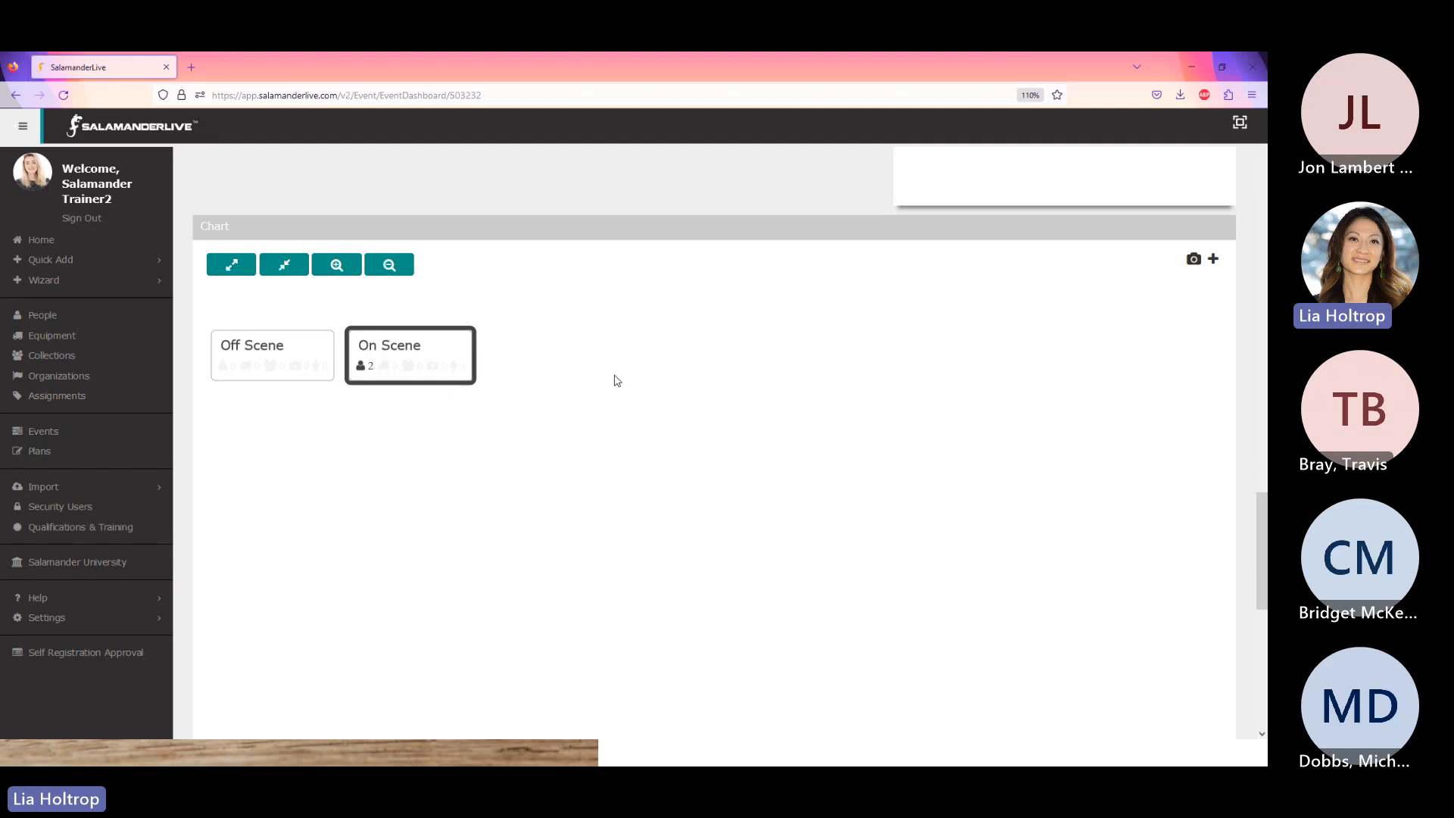
{"action": "scroll", "coordinate": [623, 448], "scroll_direction": "down", "scroll_amount": 5}
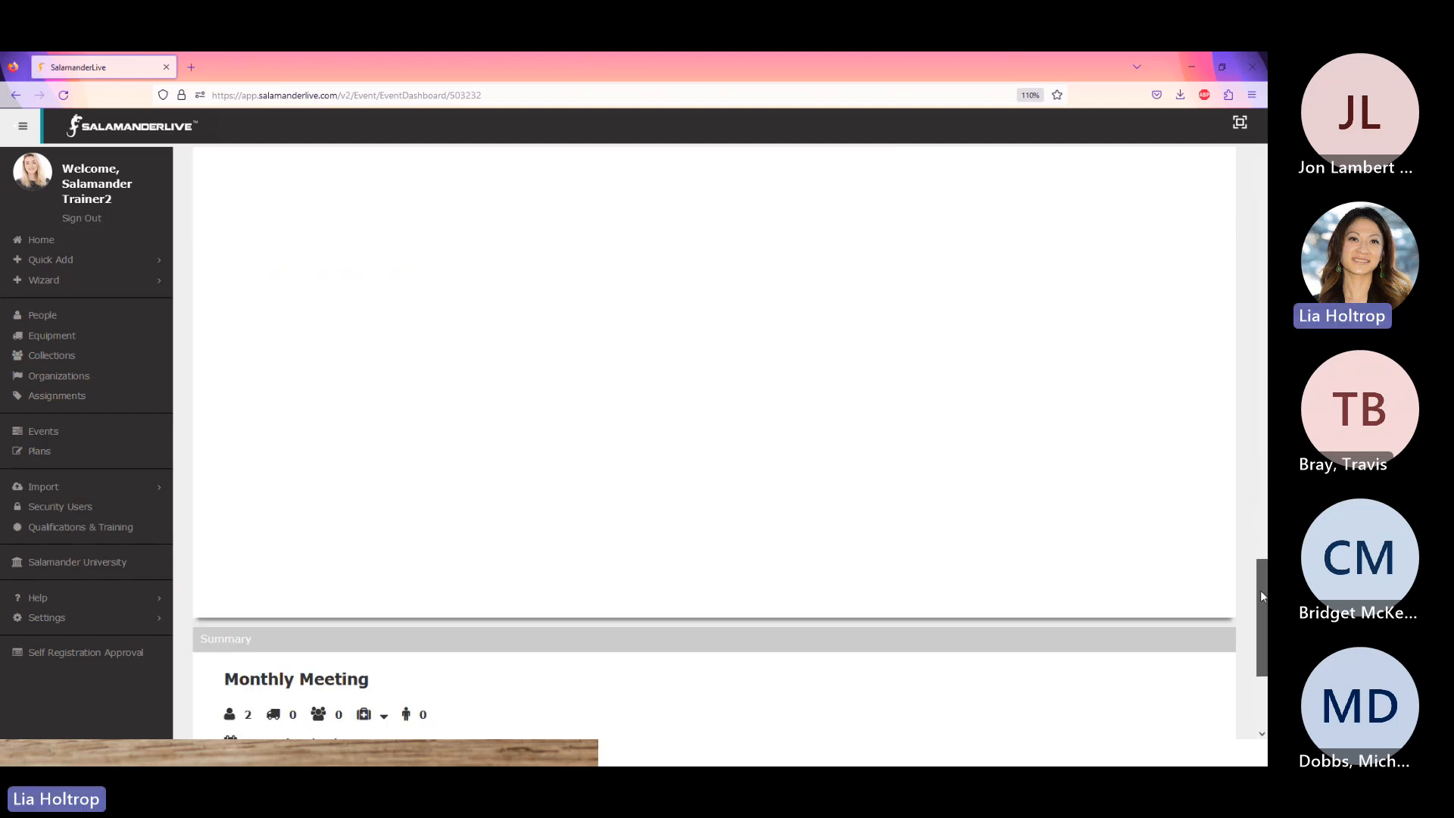
{"action": "scroll", "coordinate": [1260, 590], "scroll_direction": "down", "scroll_amount": 15}
{"action": "scroll", "coordinate": [714, 439], "scroll_direction": "up", "scroll_amount": 3}
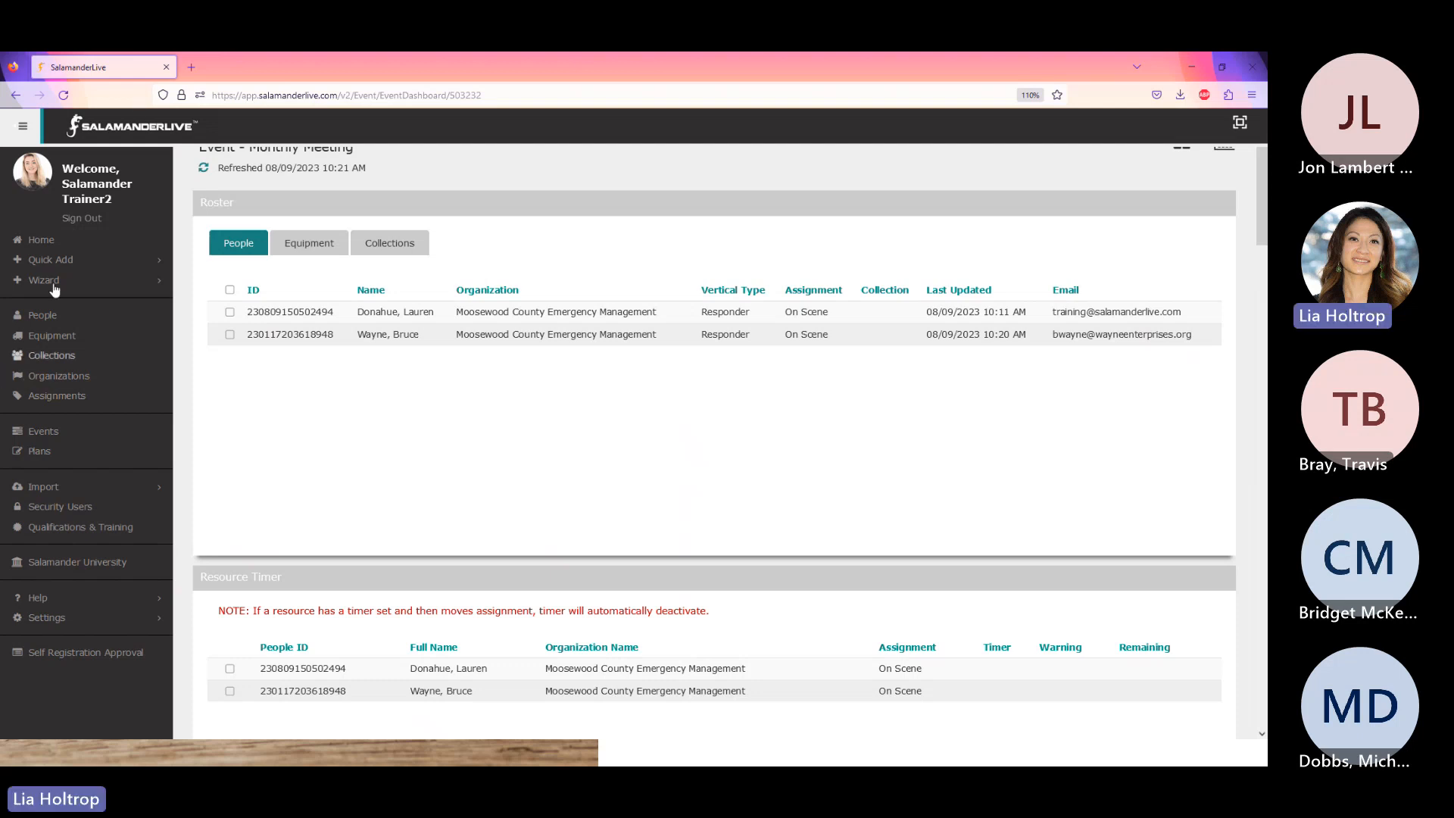
- Go back to the People list from the left sidebar
{"action": "left_click", "coordinate": [46, 317]}
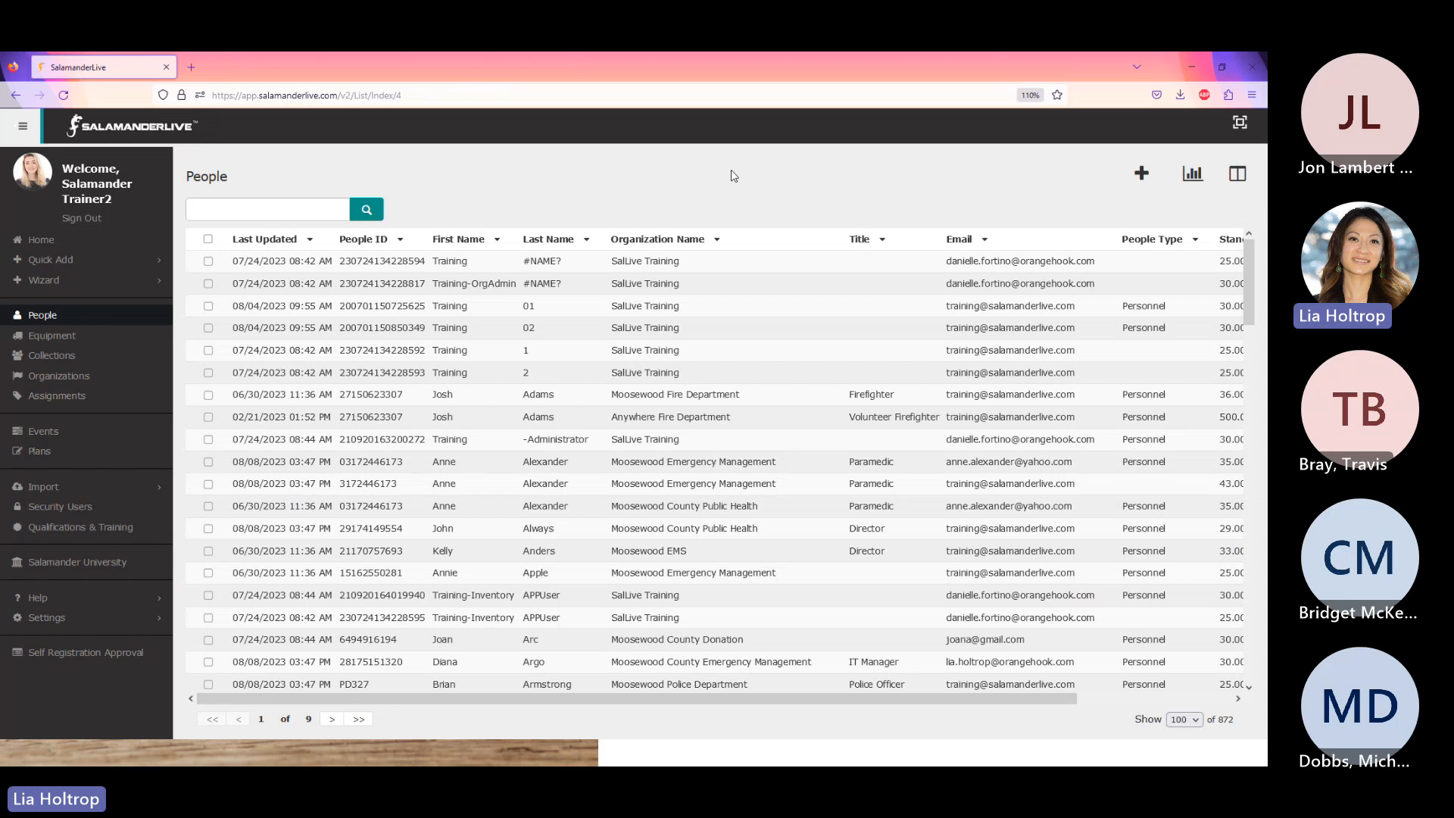
- Reorder the table columns so People Type sits right after Organization Name
{"action": "left_click", "coordinate": [1243, 175]}
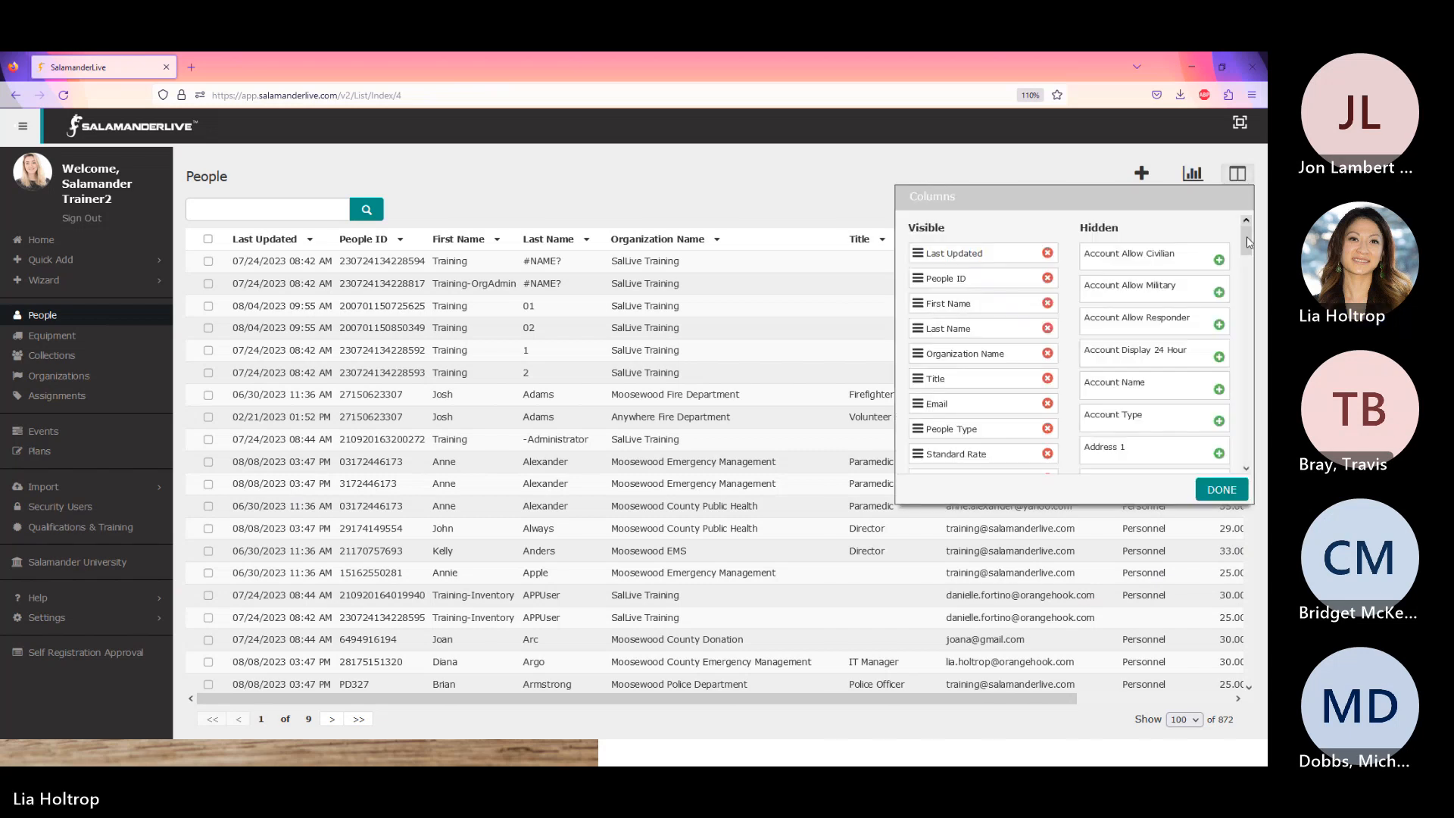
{"action": "left_click_drag", "start_coordinate": [1247, 242], "coordinate": [1228, 388]}
{"action": "scroll", "coordinate": [1228, 388], "scroll_direction": "down", "scroll_amount": 4}
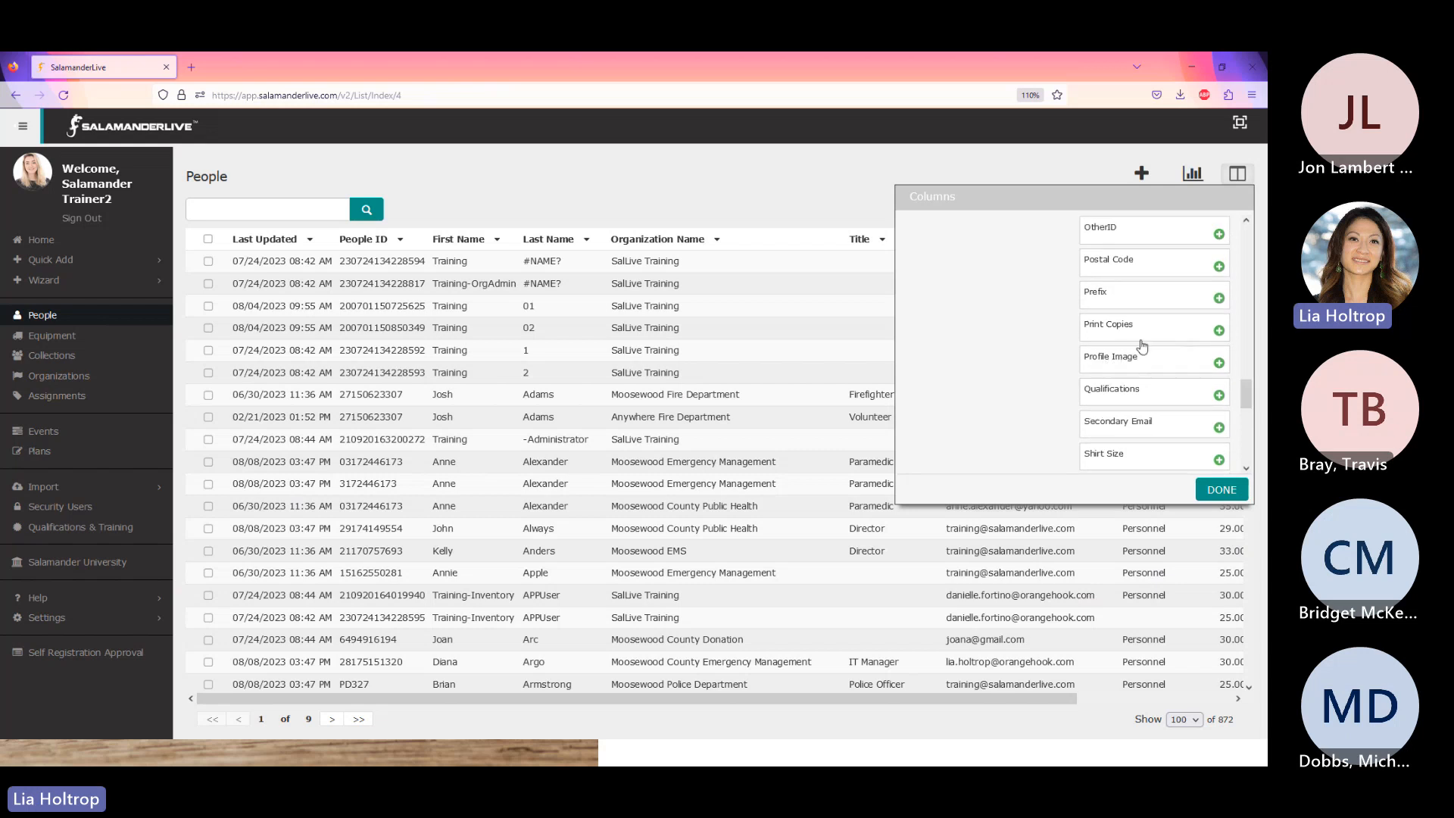
{"action": "left_click_drag", "start_coordinate": [1245, 395], "coordinate": [1259, 254]}
{"action": "scroll", "coordinate": [1093, 362], "scroll_direction": "up", "scroll_amount": 1}
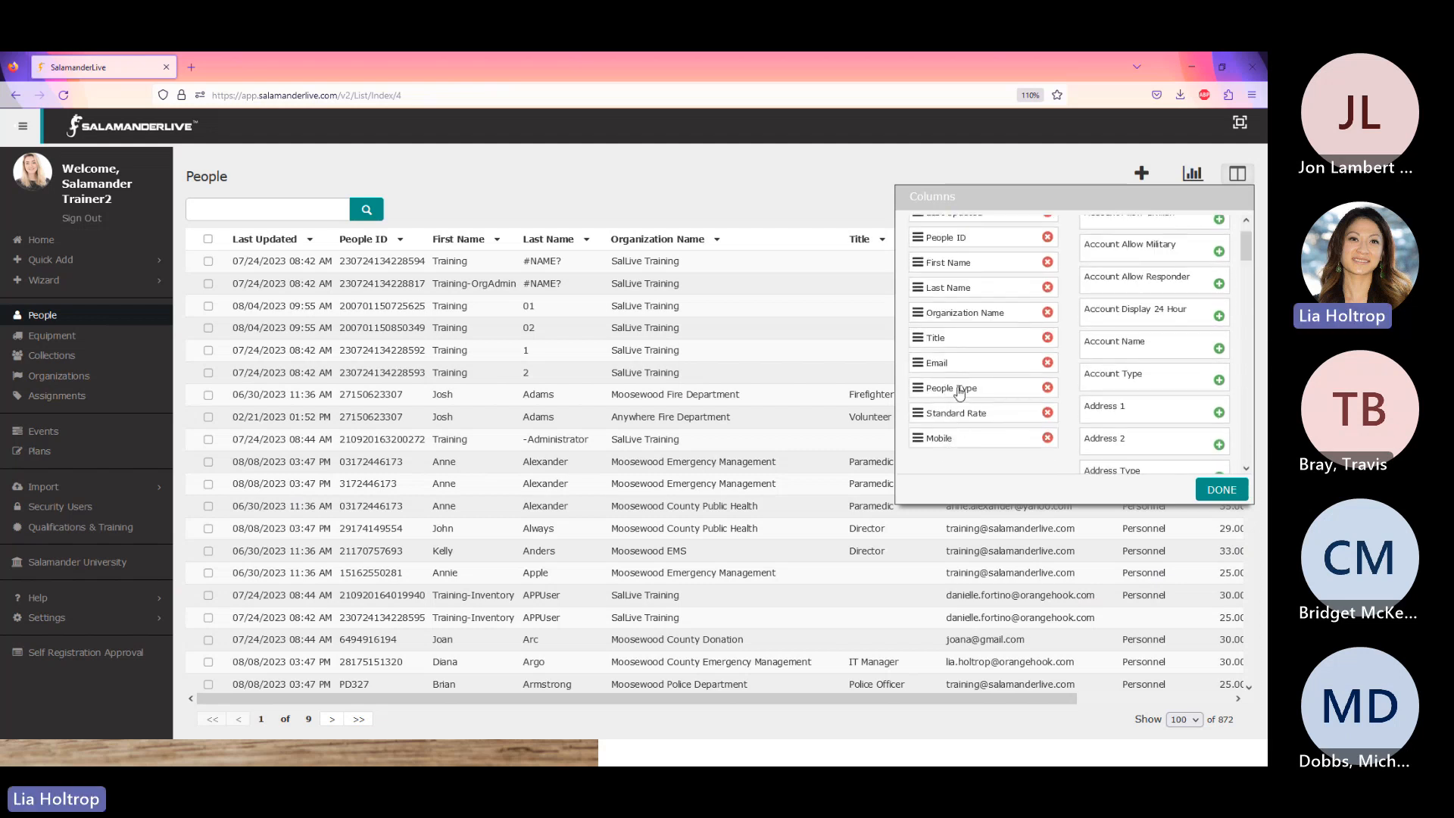
{"action": "left_click_drag", "start_coordinate": [962, 390], "coordinate": [963, 335]}
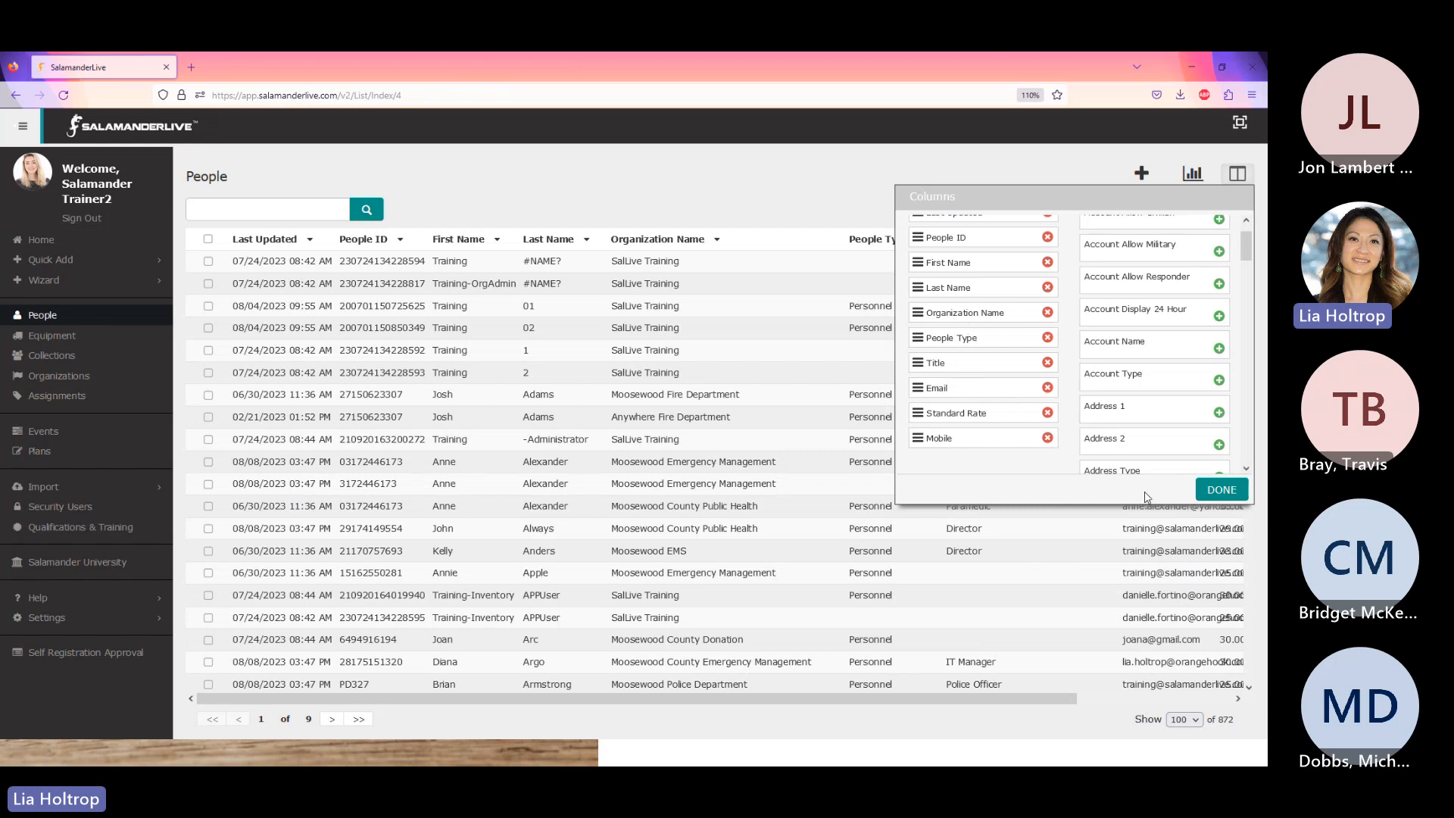
{"action": "left_click", "coordinate": [1214, 493]}
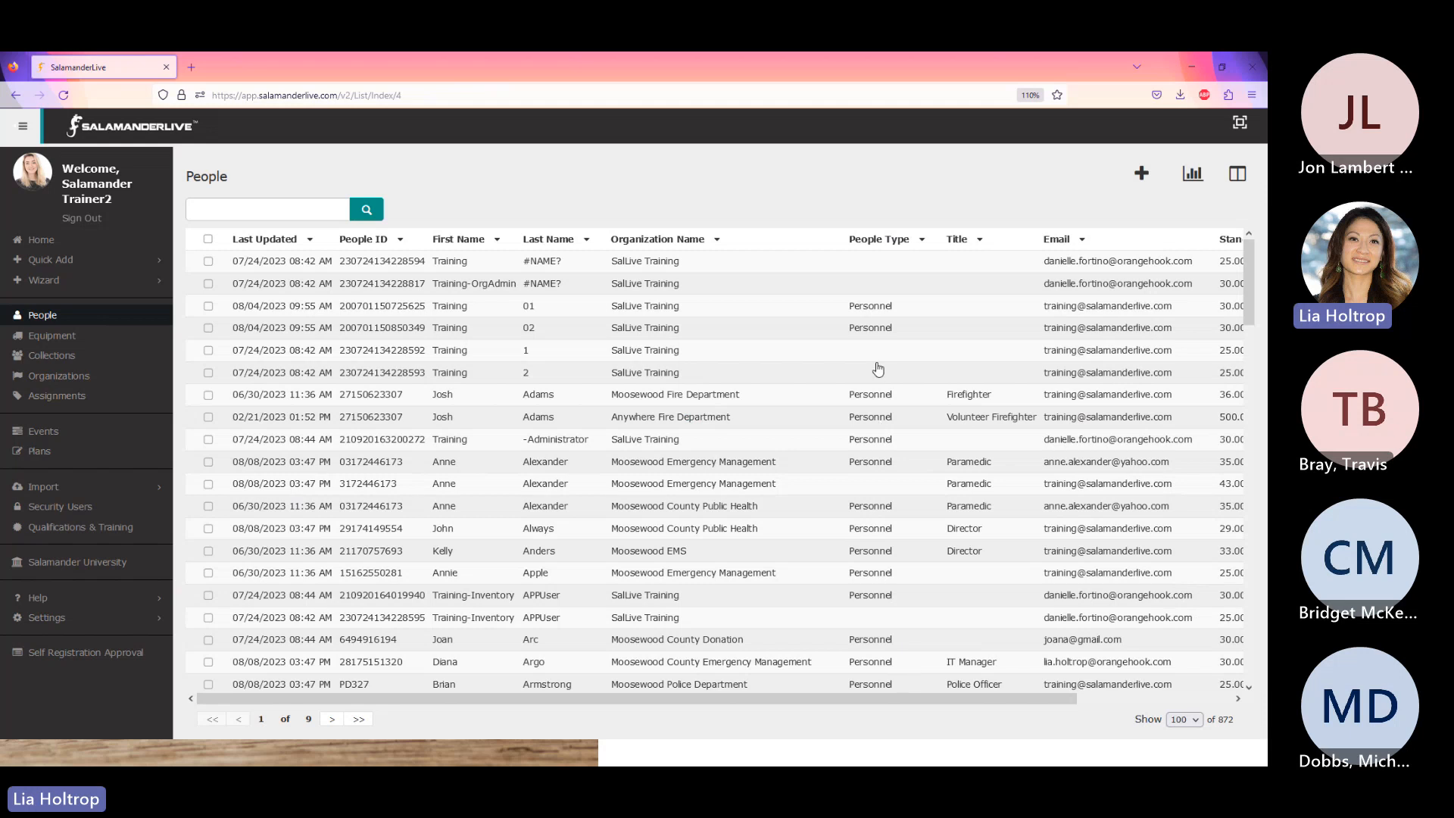
- Filter the People Type column to Visitor, leaving 8 records
{"action": "left_click", "coordinate": [911, 244]}
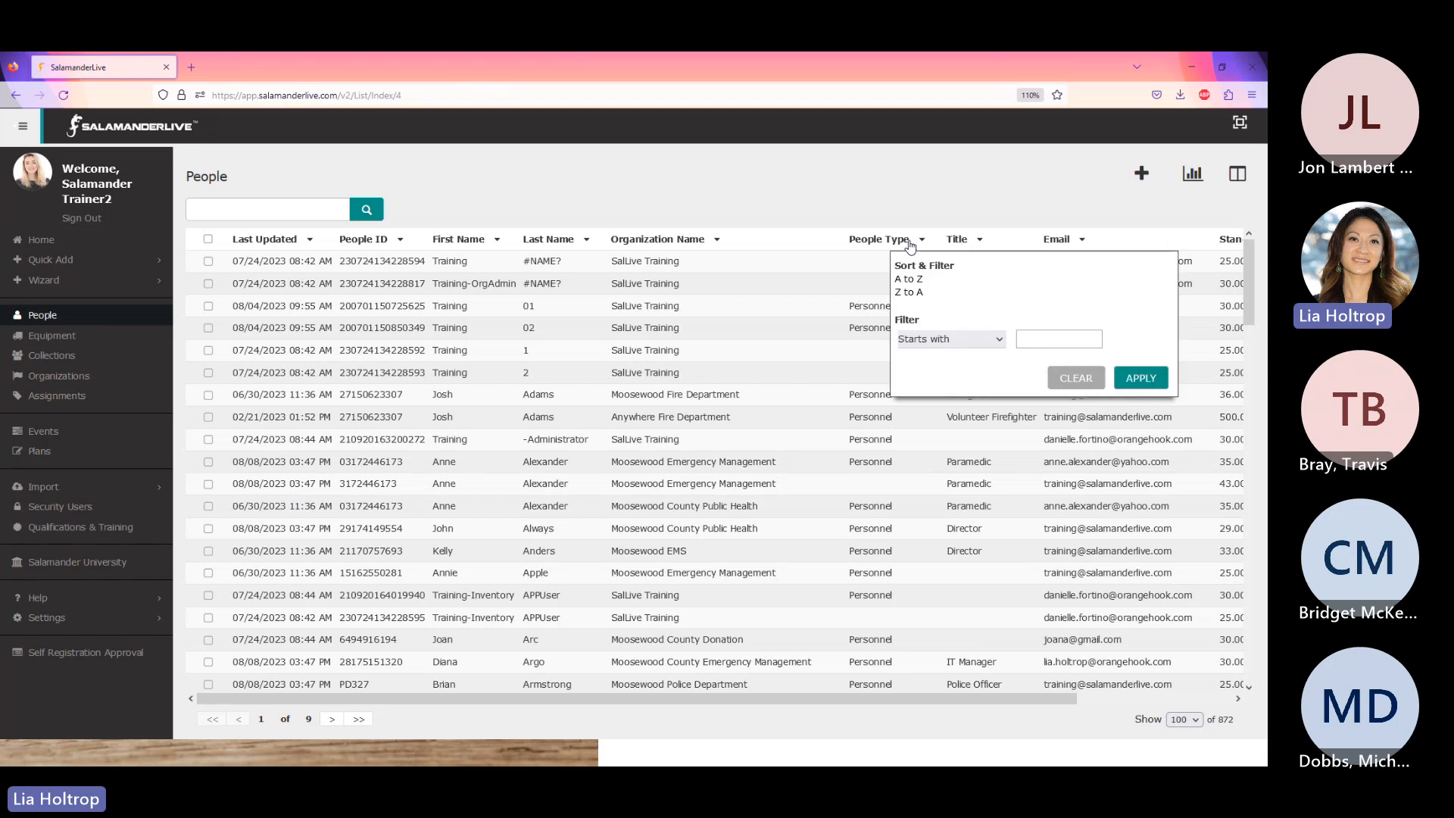
{"action": "left_click", "coordinate": [1038, 337]}
{"action": "type", "text": "vi"}
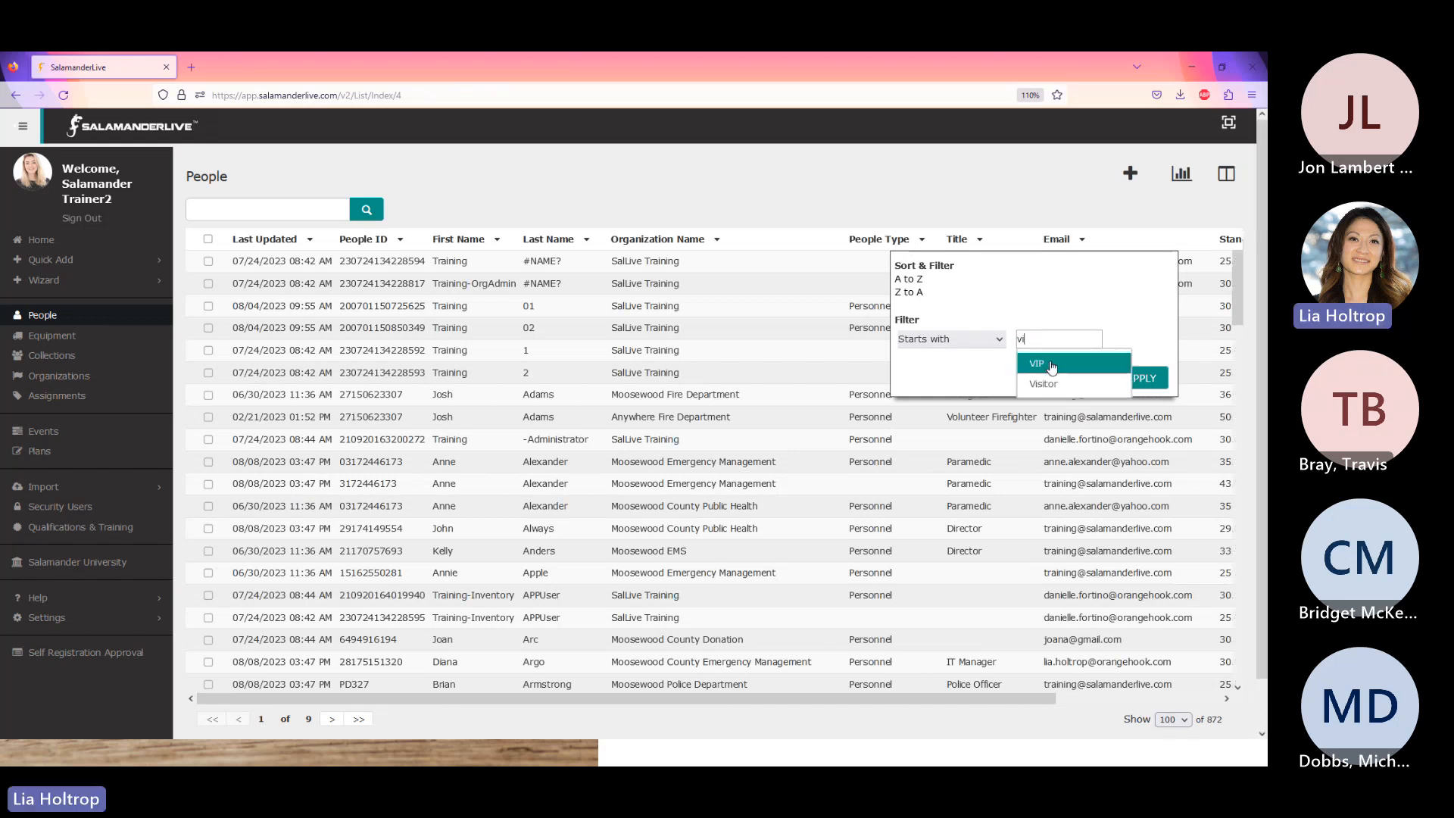
{"action": "left_click", "coordinate": [1058, 387]}
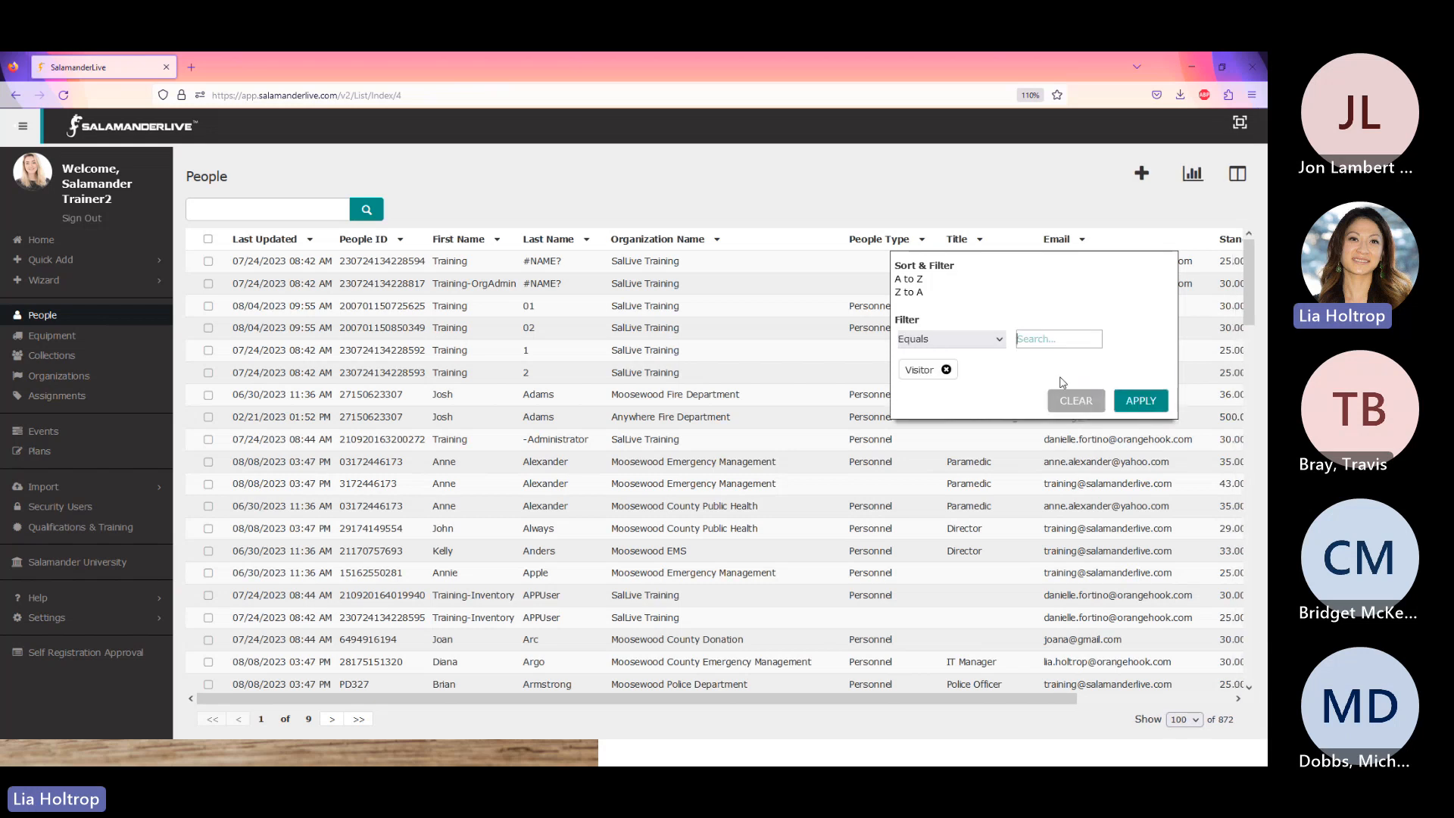
{"action": "left_click", "coordinate": [1140, 400]}
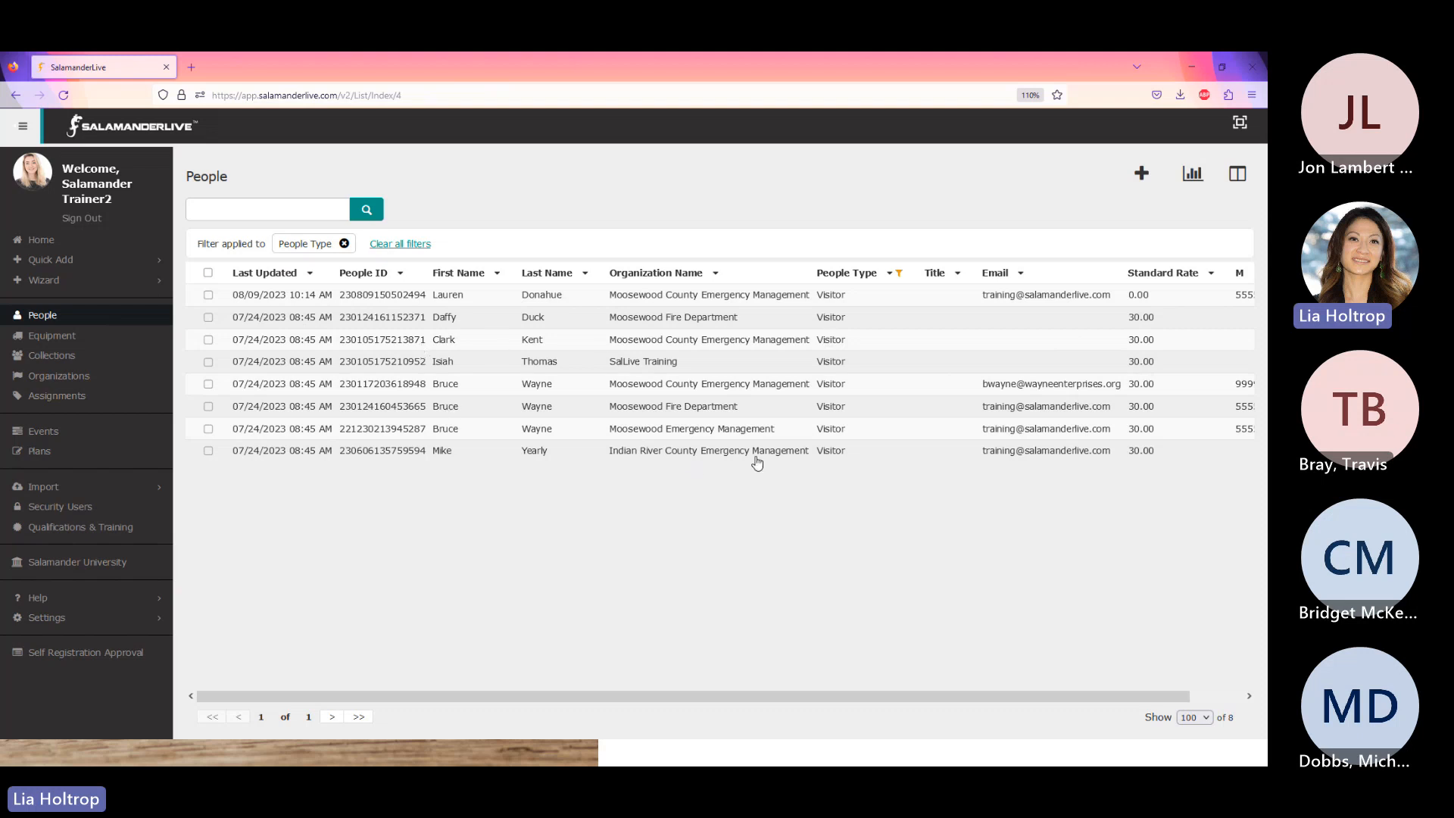
- Export the filtered Visitor list as a CSV file from the Report menu
{"action": "left_click", "coordinate": [1194, 176]}
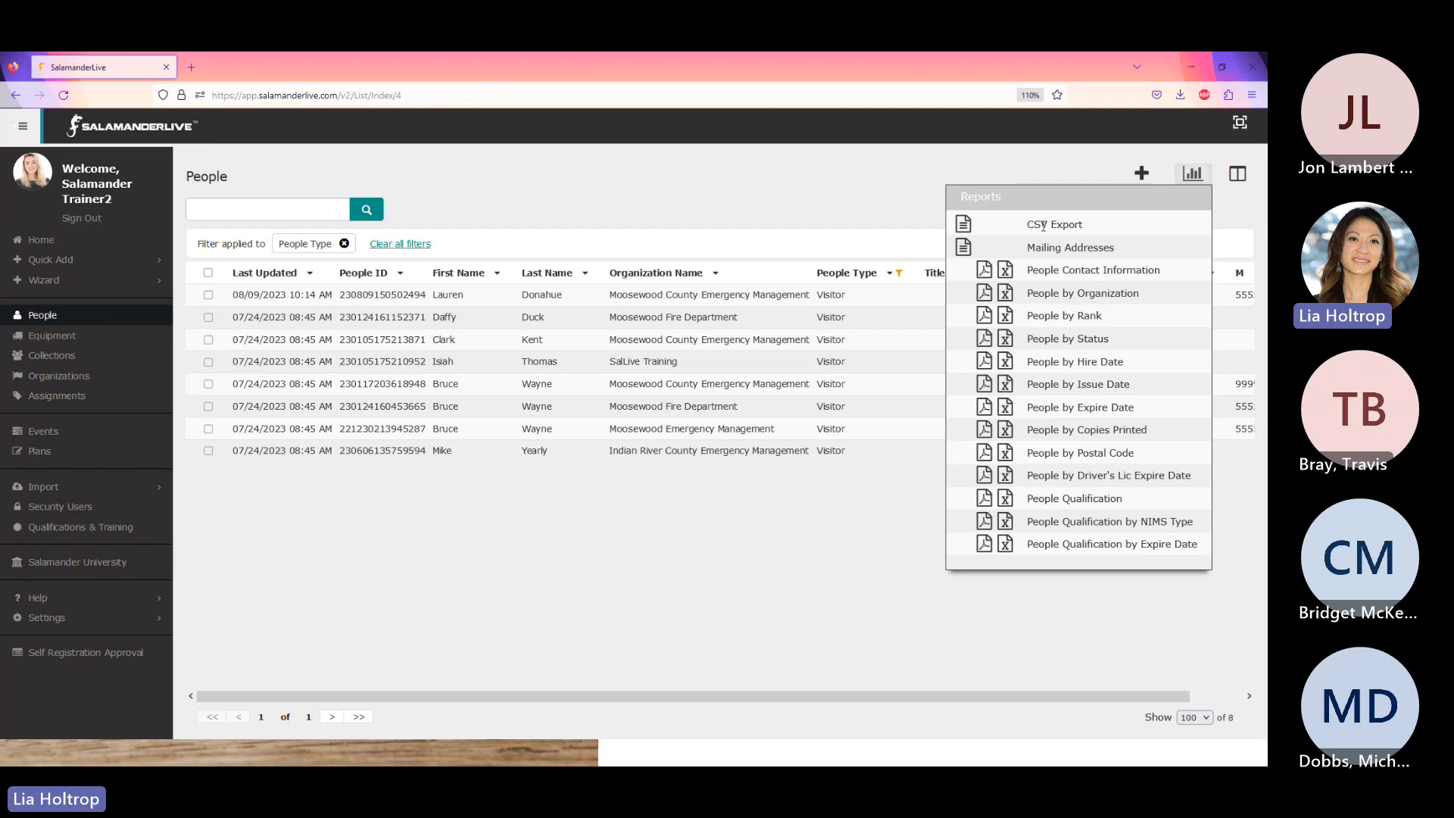
{"action": "left_click", "coordinate": [836, 202]}
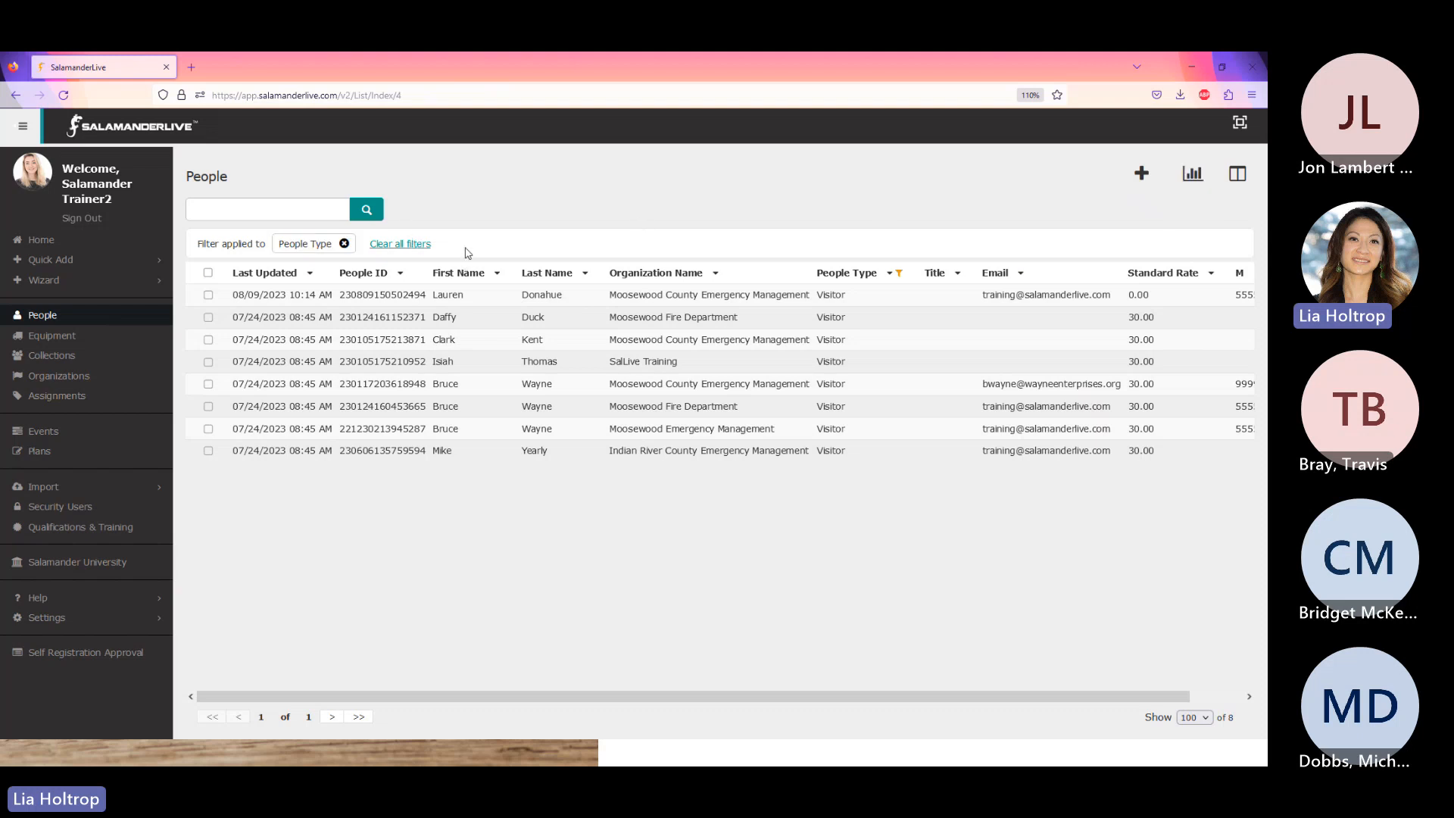
{"action": "left_click", "coordinate": [1193, 174]}
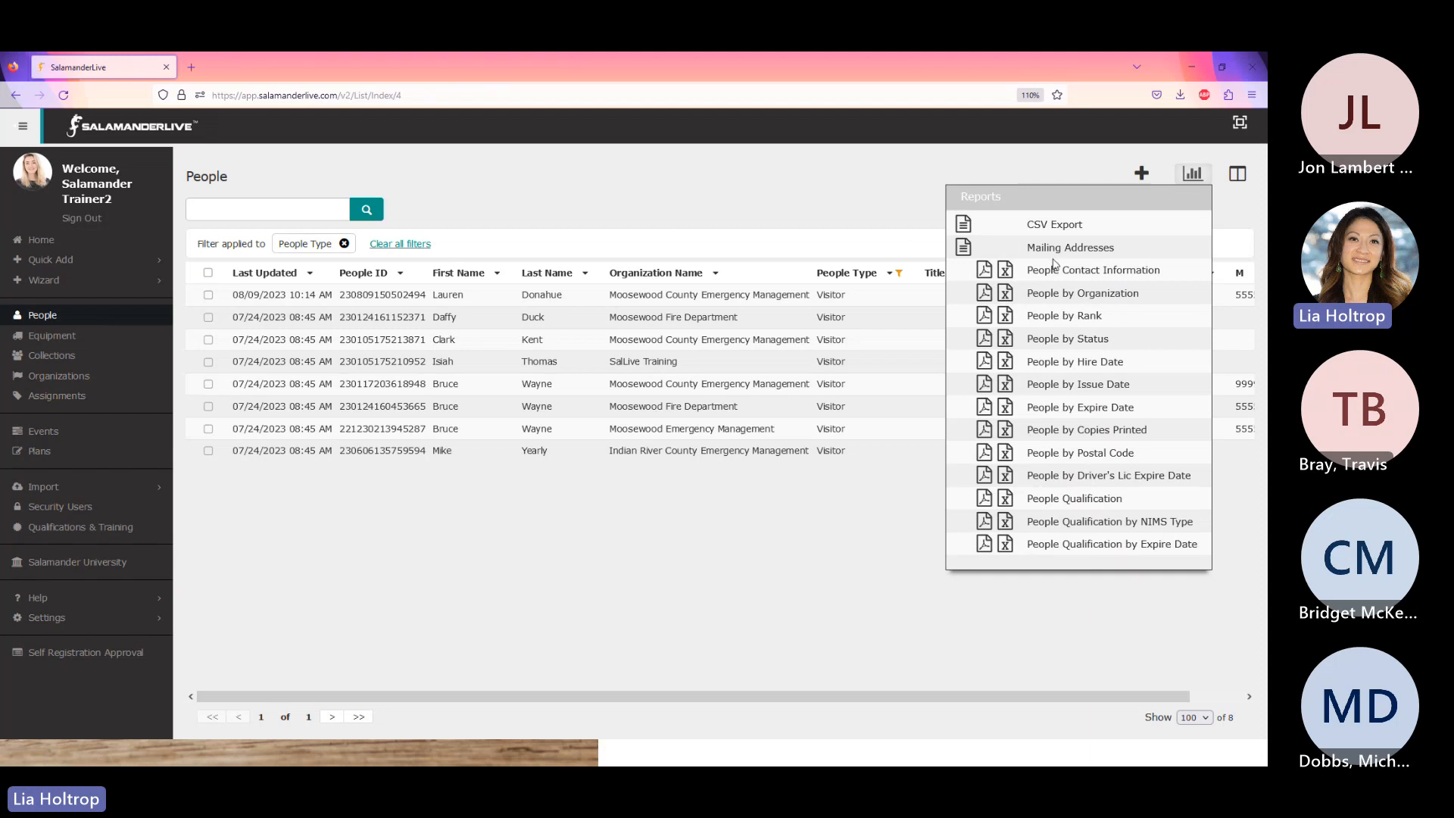
{"action": "left_click", "coordinate": [964, 224]}
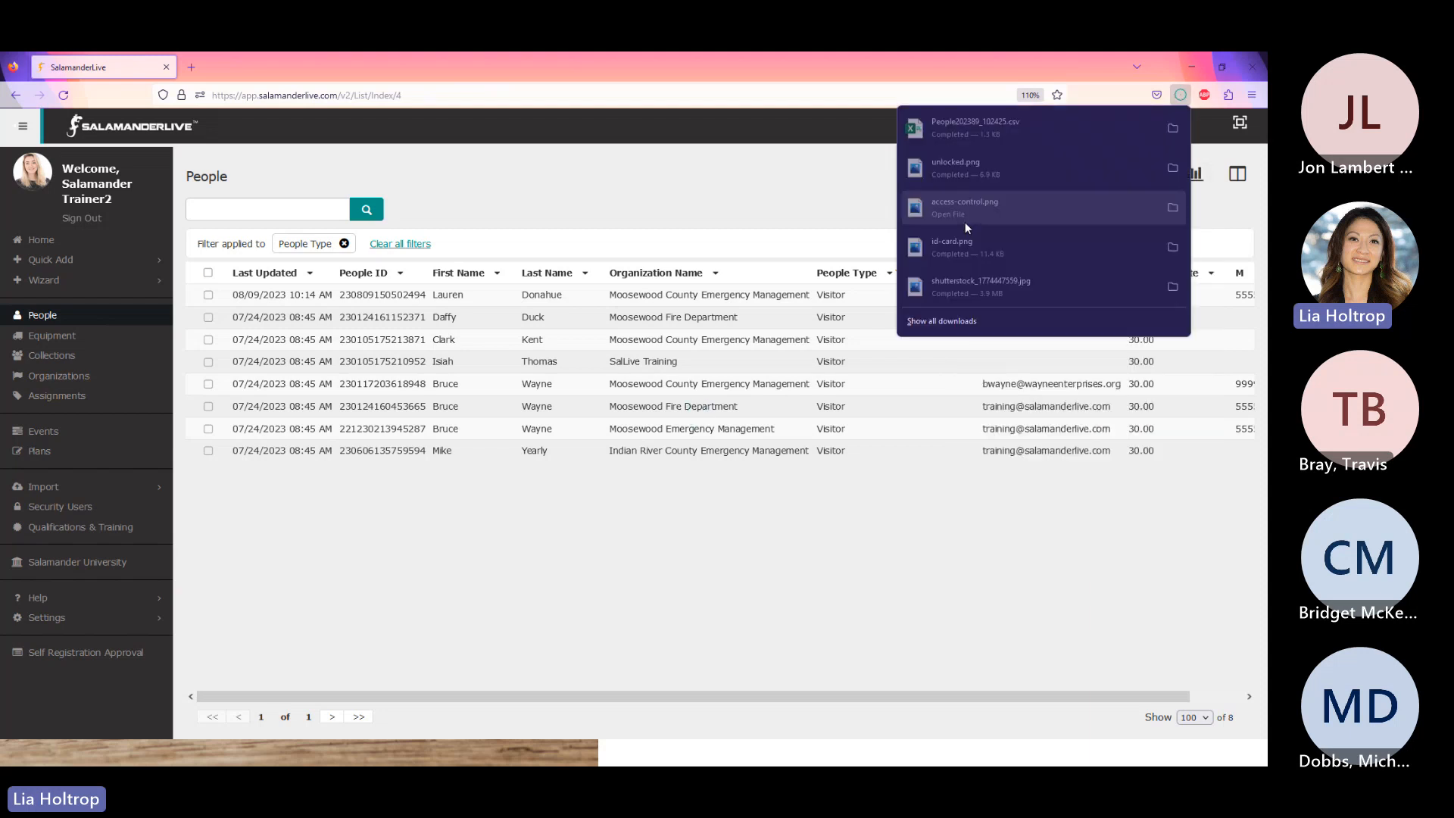
- Open People202389_102425.csv in Excel and auto-fit all column widths
{"action": "left_click", "coordinate": [975, 130]}
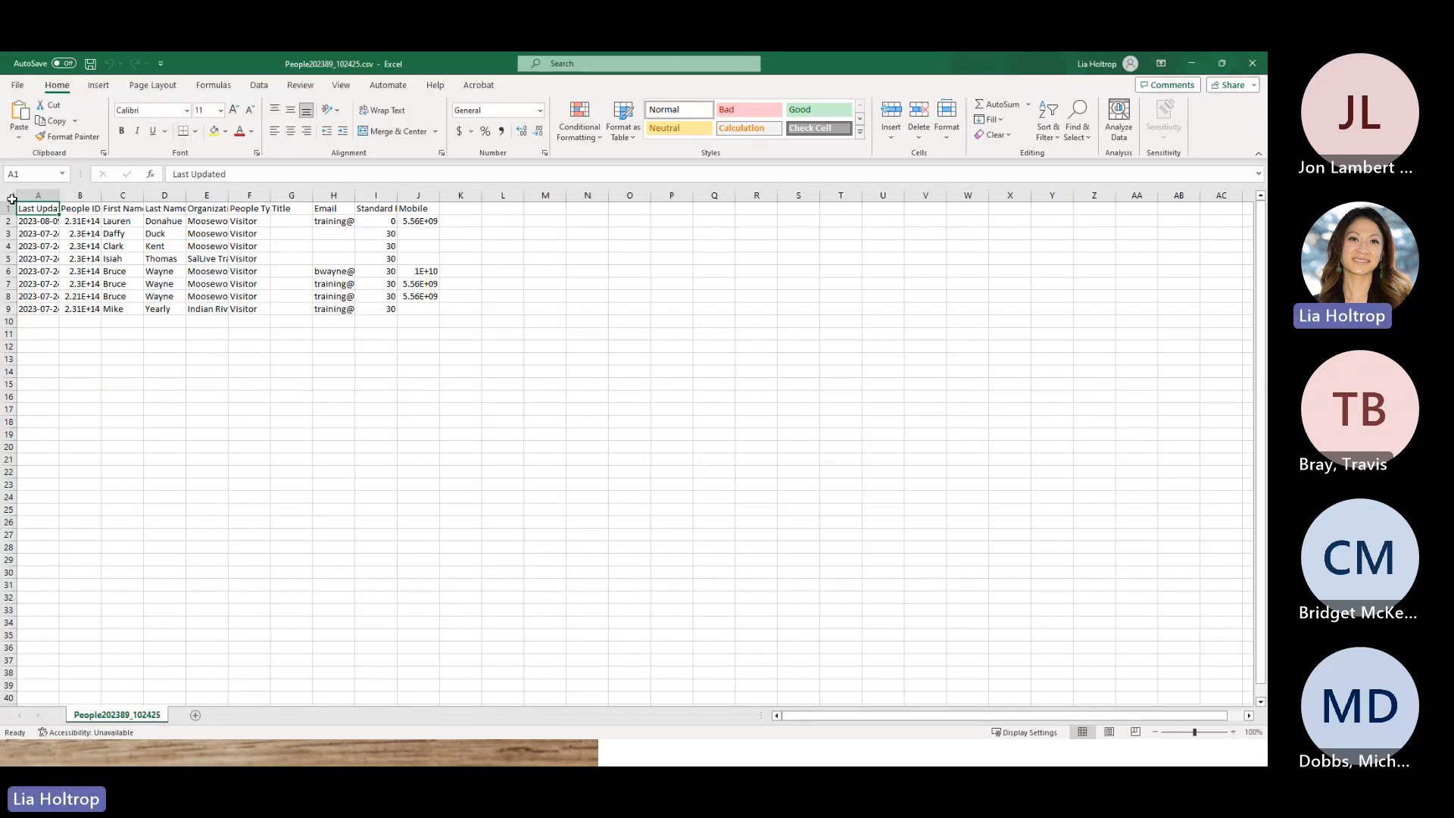
{"action": "left_click", "coordinate": [11, 199]}
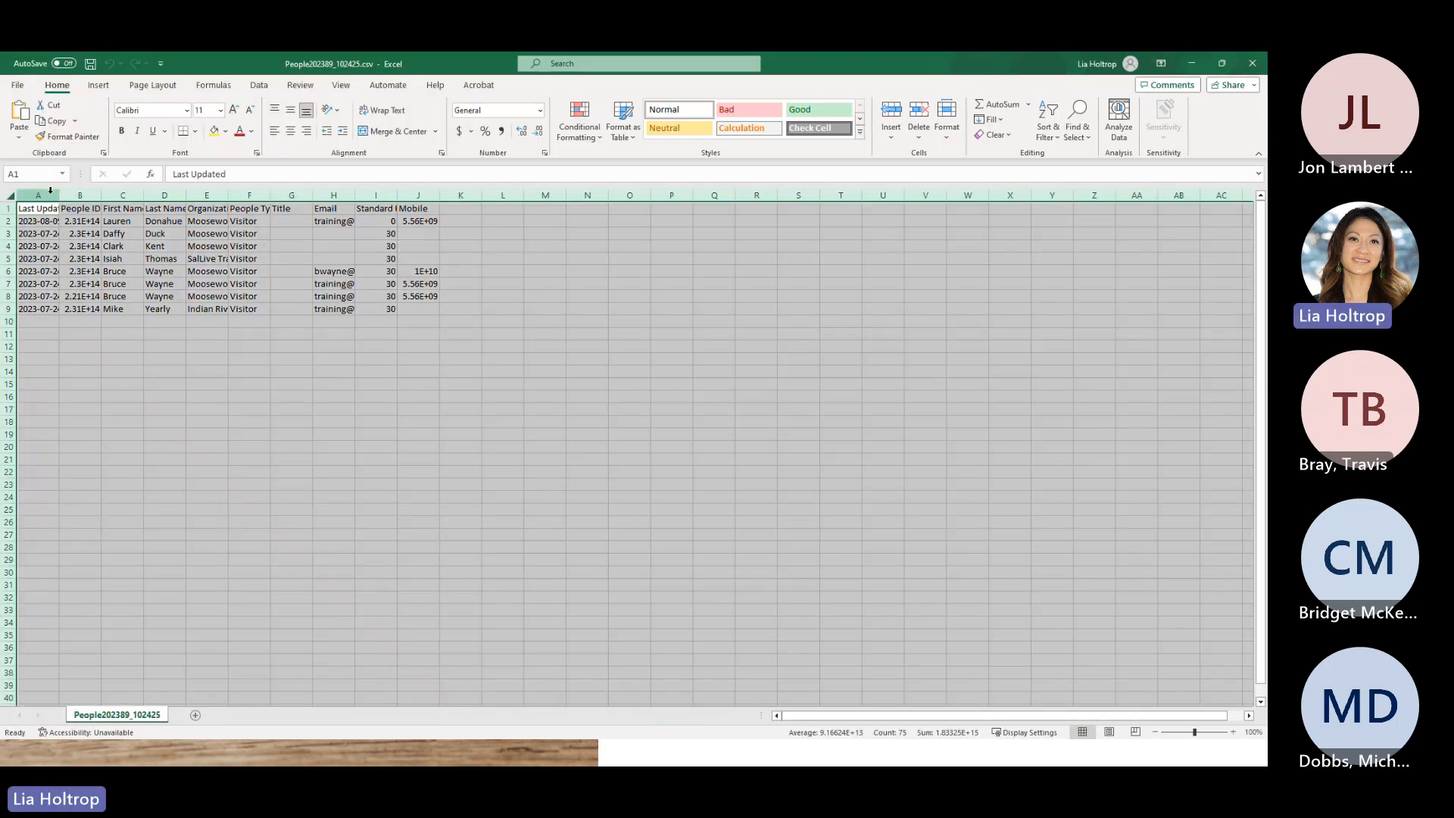
{"action": "double_click", "coordinate": [59, 196]}
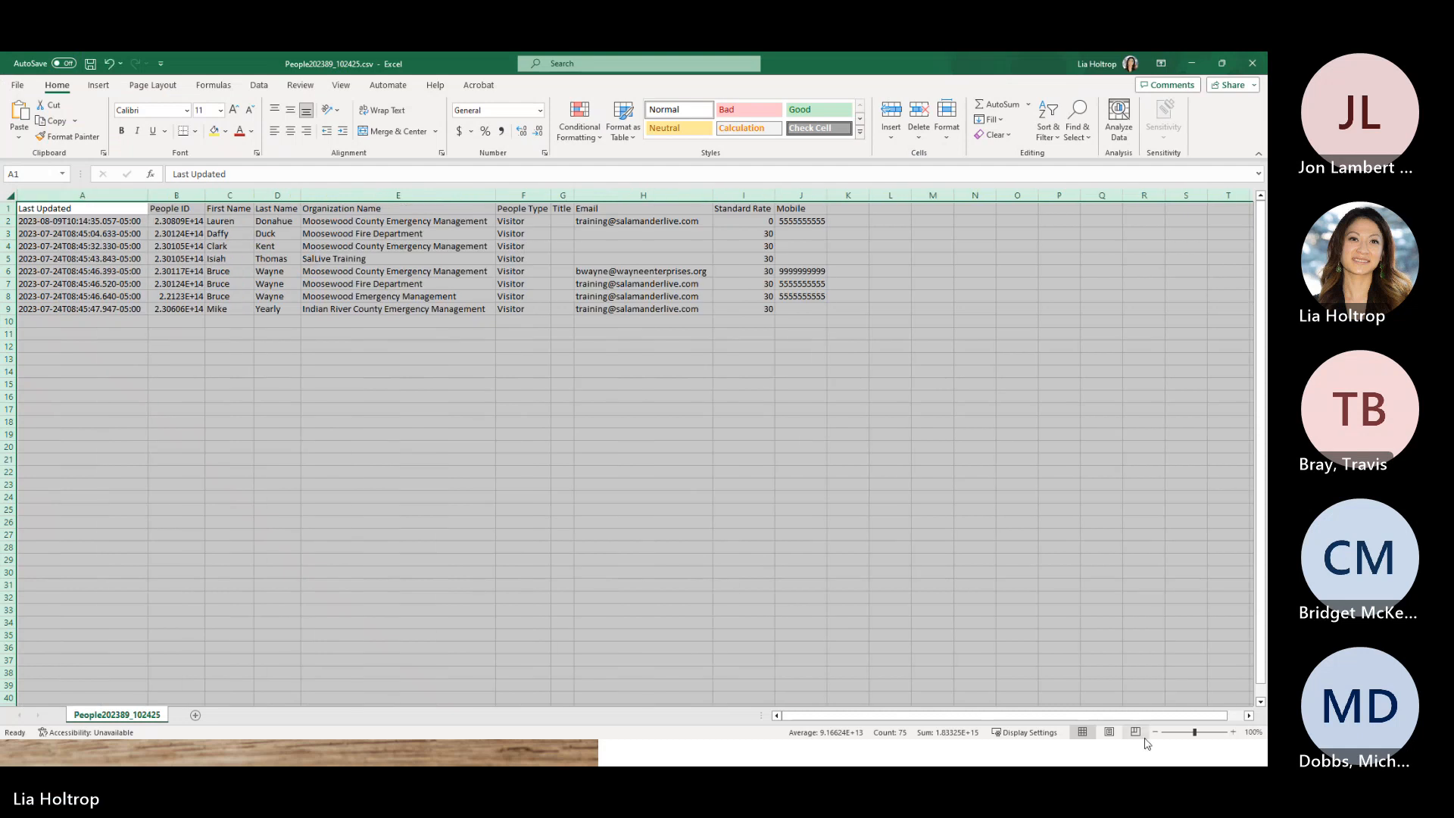
- Zoom the sheet to about 220% to read the 8 Visitor records
{"action": "left_click_drag", "start_coordinate": [1195, 732], "coordinate": [1212, 733]}
{"action": "left_click", "coordinate": [1038, 623]}
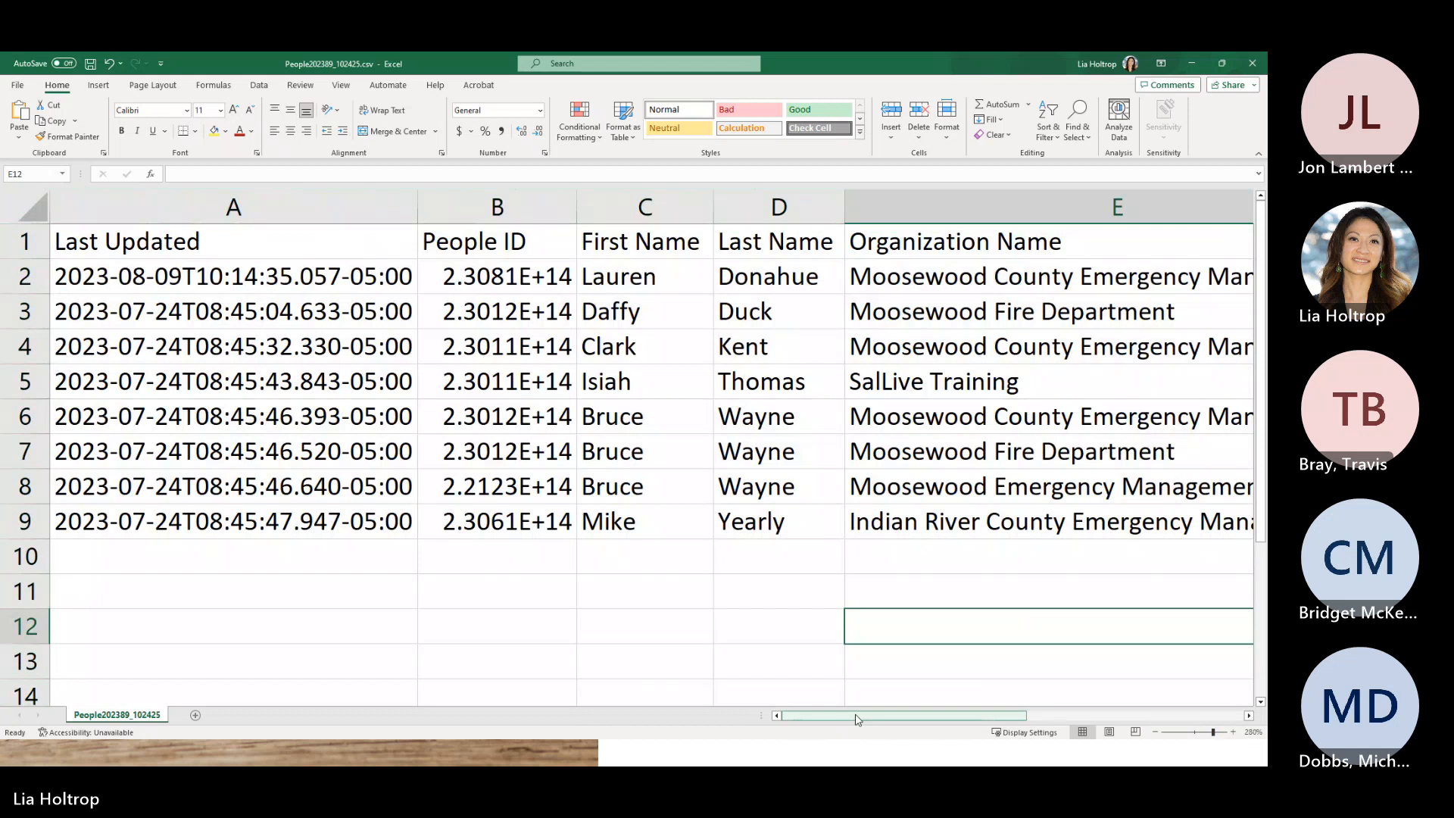
{"action": "left_click_drag", "start_coordinate": [859, 717], "coordinate": [1081, 716]}
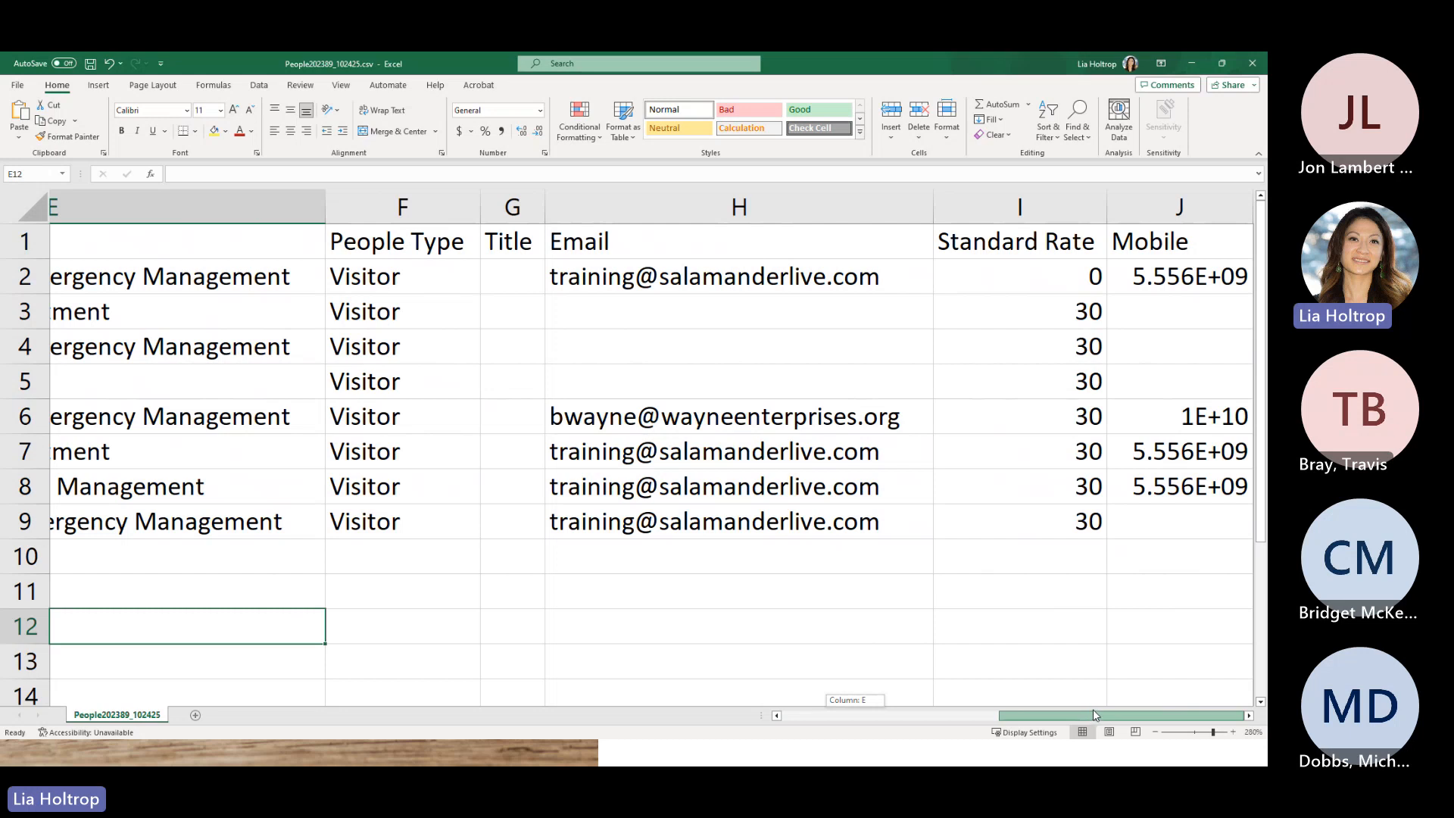
{"action": "left_click_drag", "start_coordinate": [1093, 709], "coordinate": [1093, 709]}
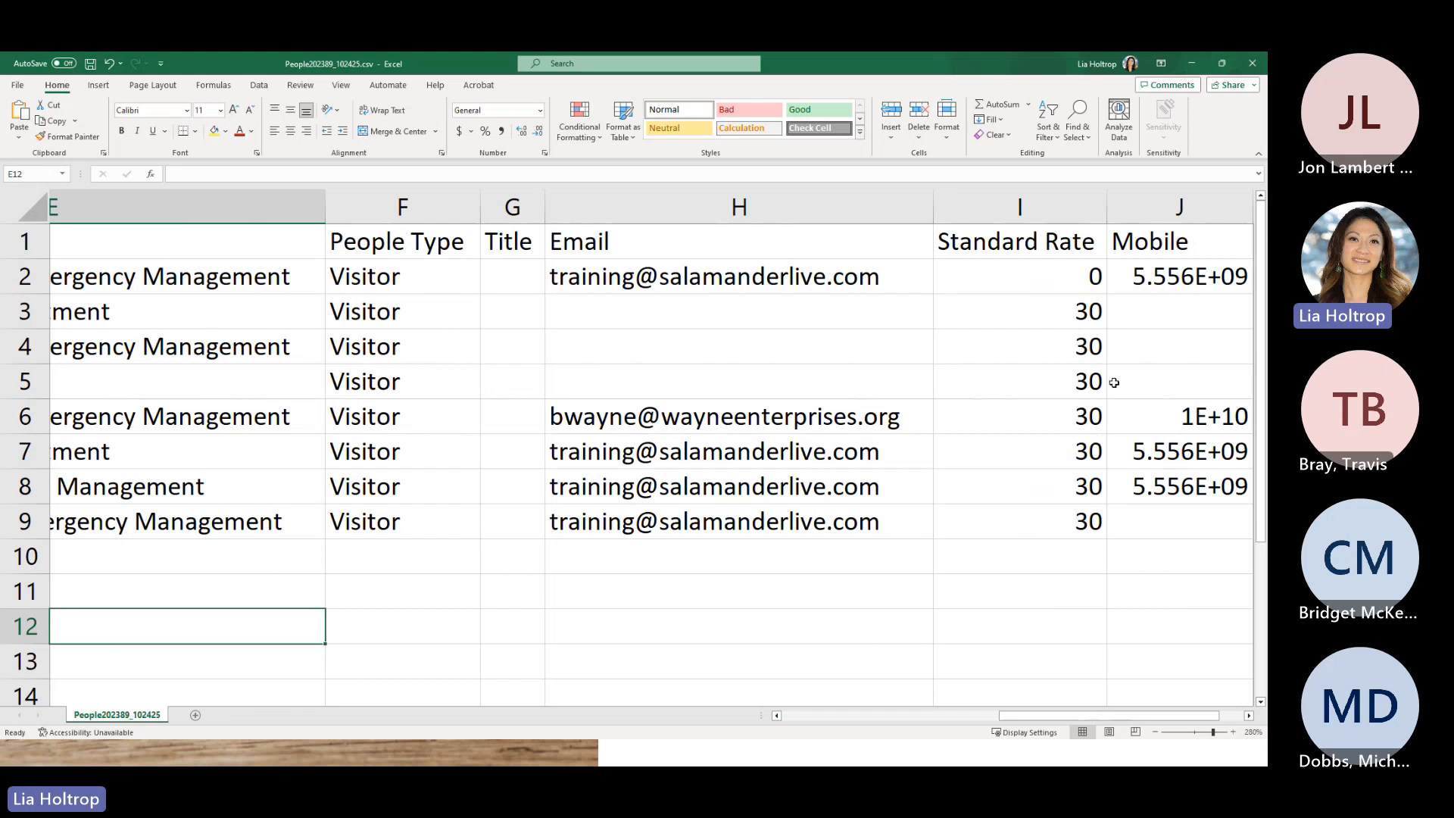
{"action": "left_click_drag", "start_coordinate": [1054, 714], "coordinate": [897, 719]}
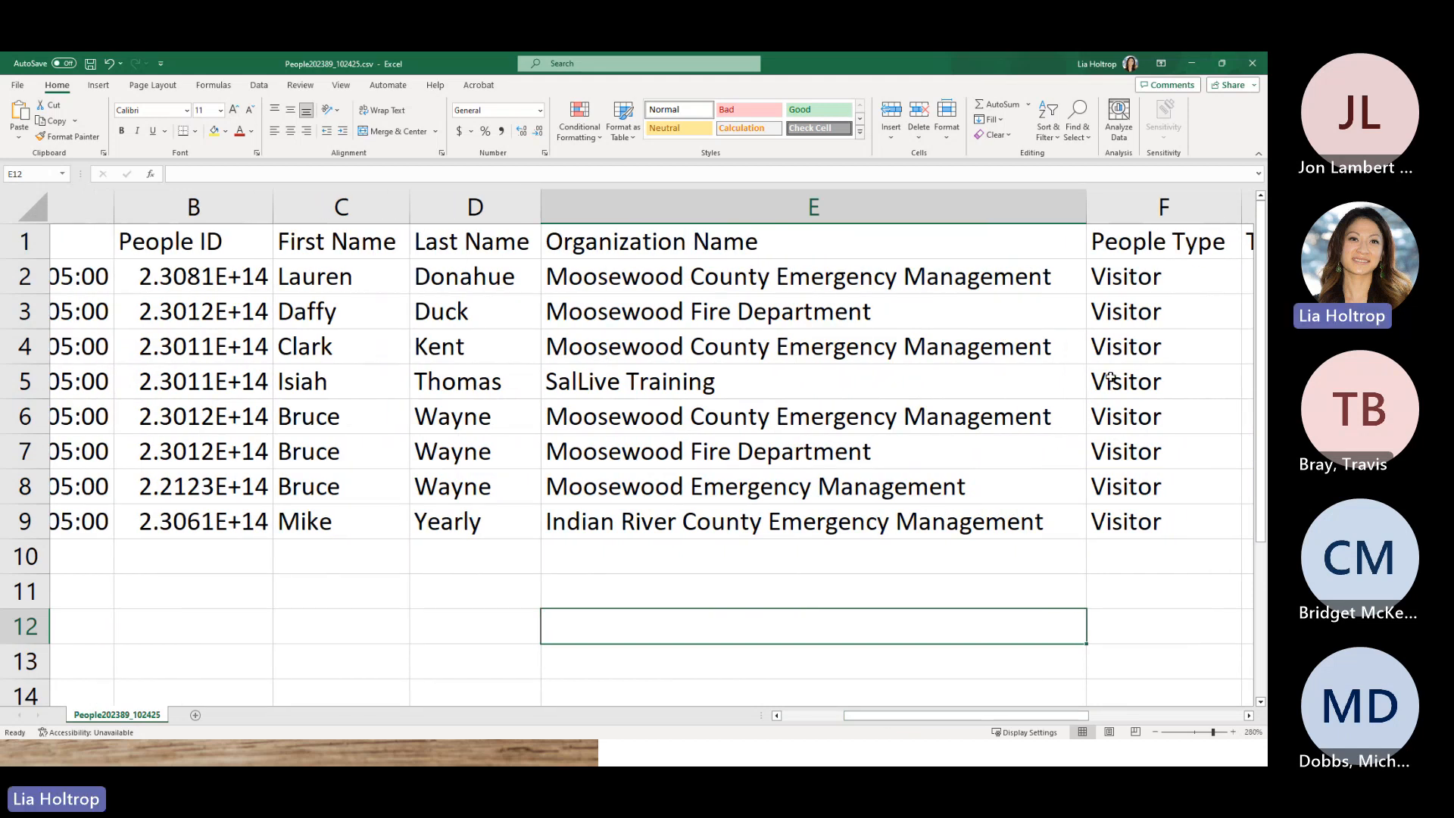
{"action": "left_click_drag", "start_coordinate": [1061, 715], "coordinate": [1193, 715]}
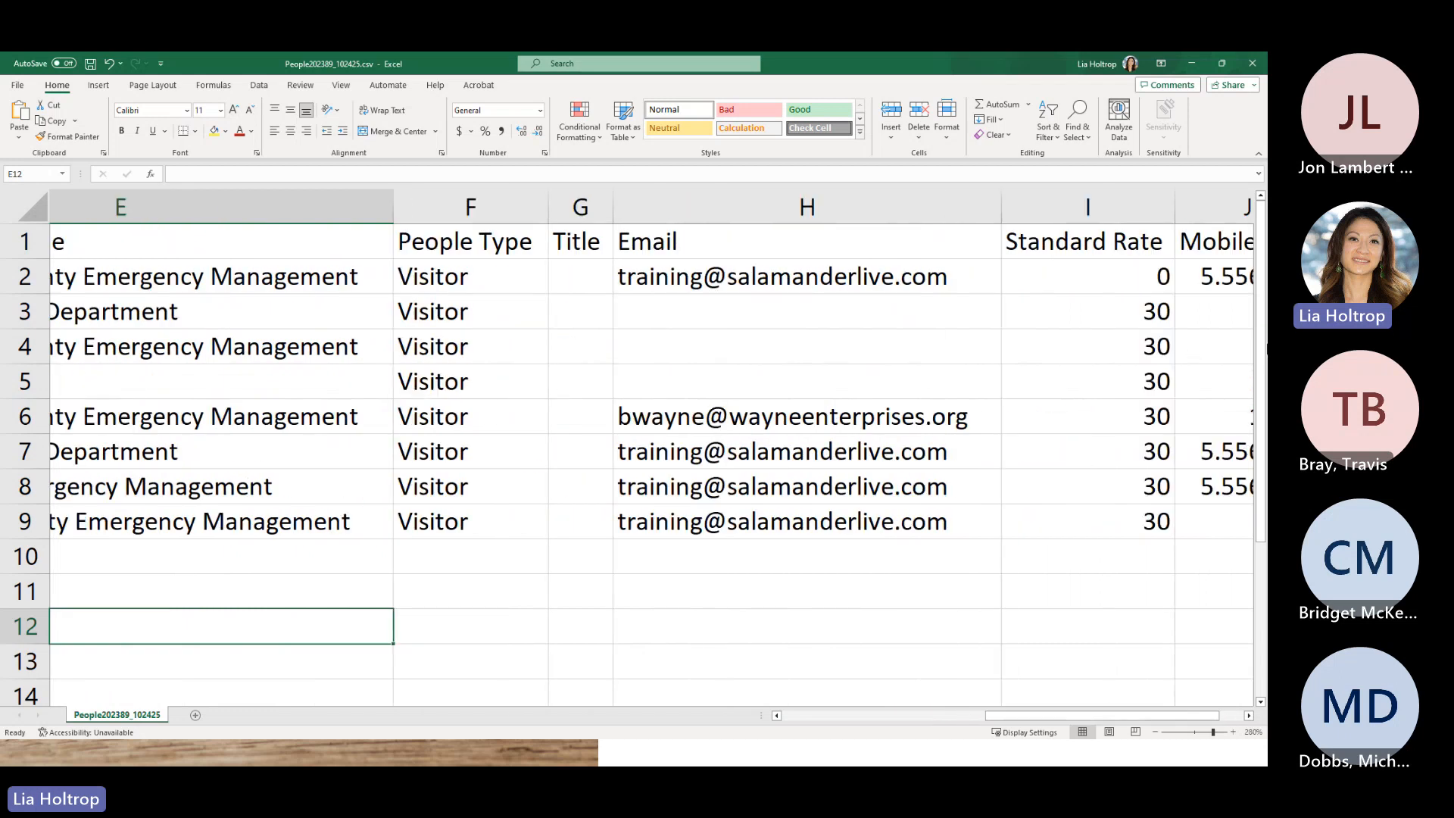
- Back in the browser, open the third visitor's profile from the People list
{"action": "key", "text": "alt+Tab"}
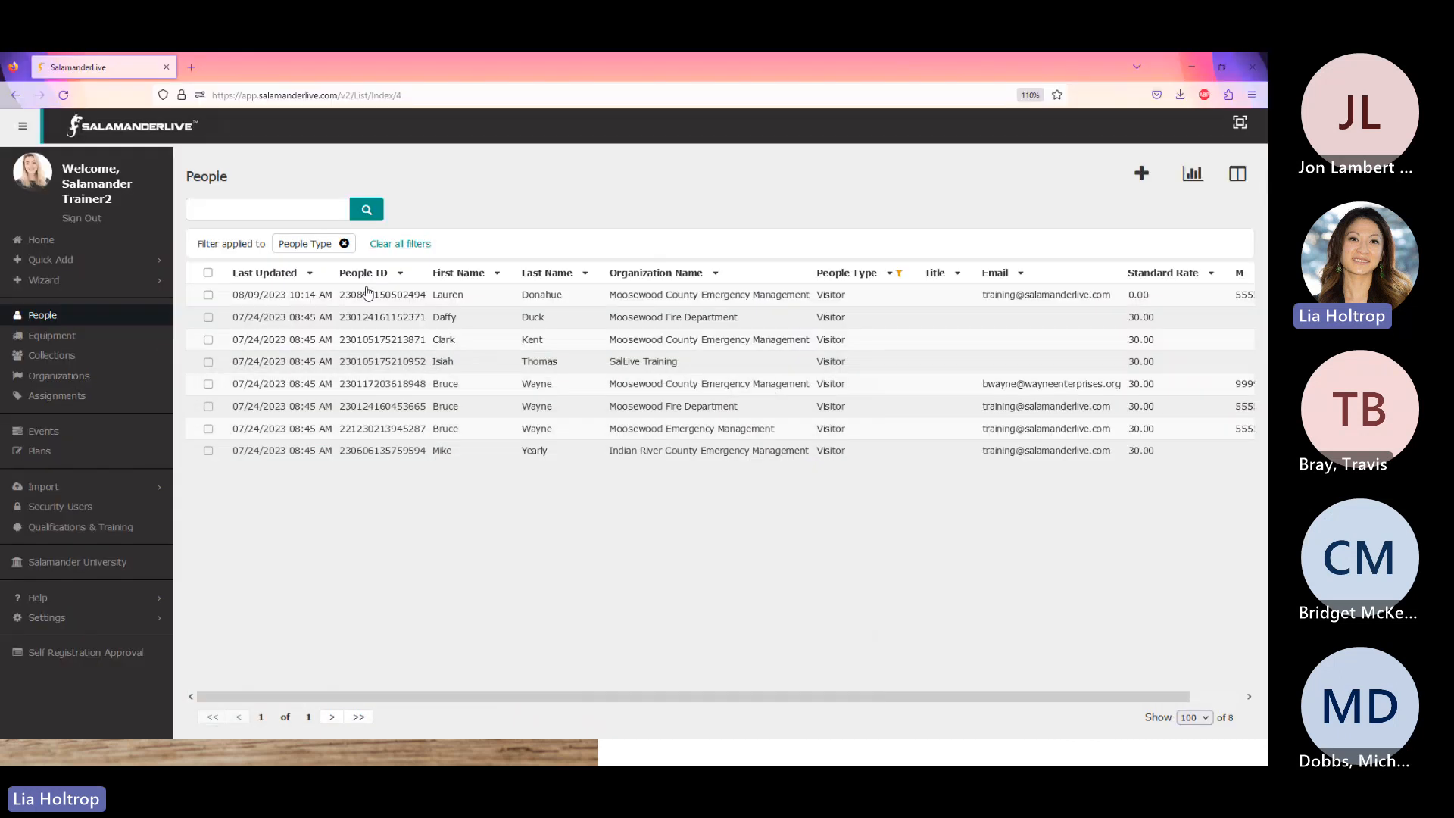
{"action": "left_click", "coordinate": [413, 346]}
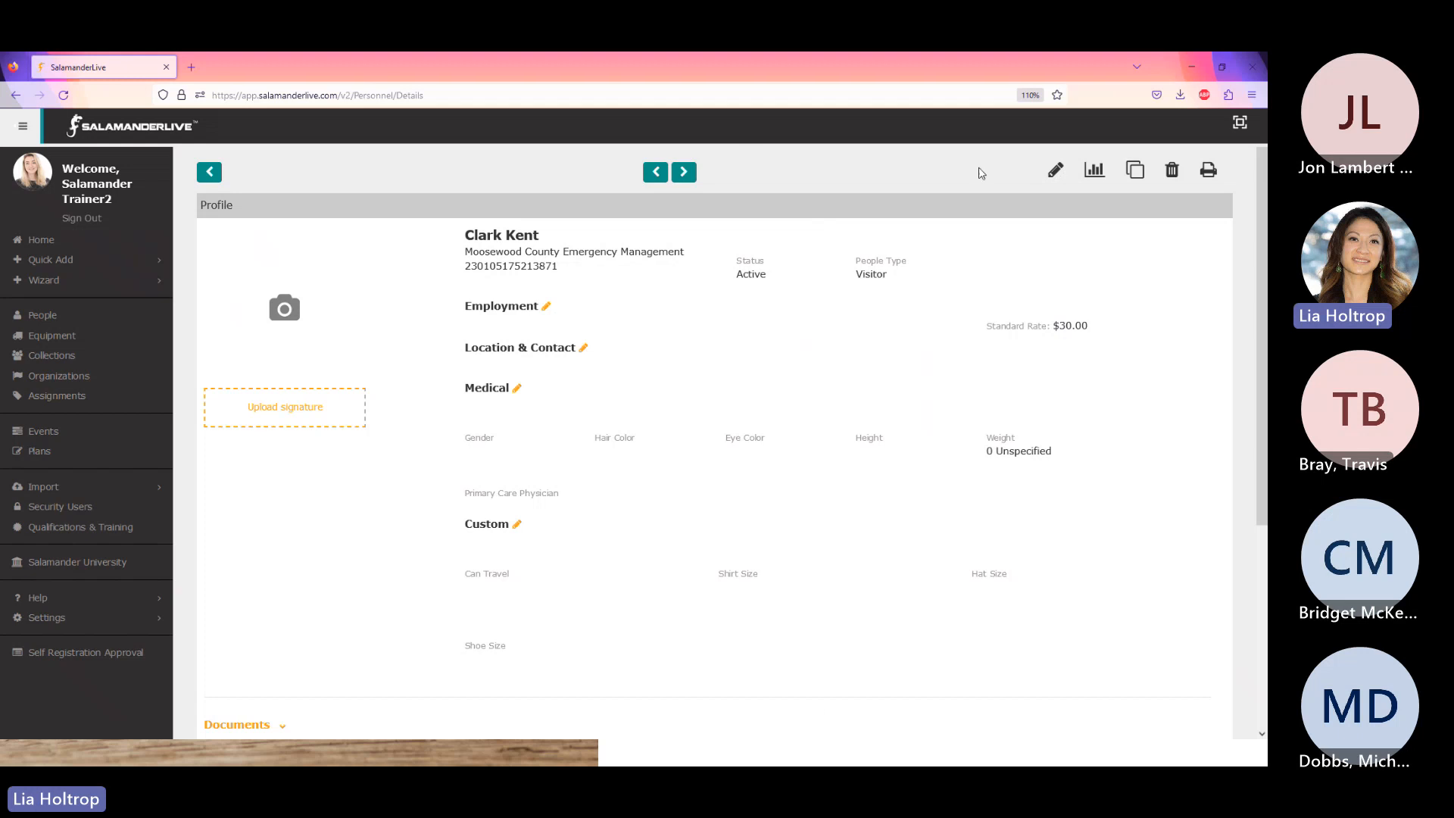
{"action": "left_click", "coordinate": [1054, 170]}
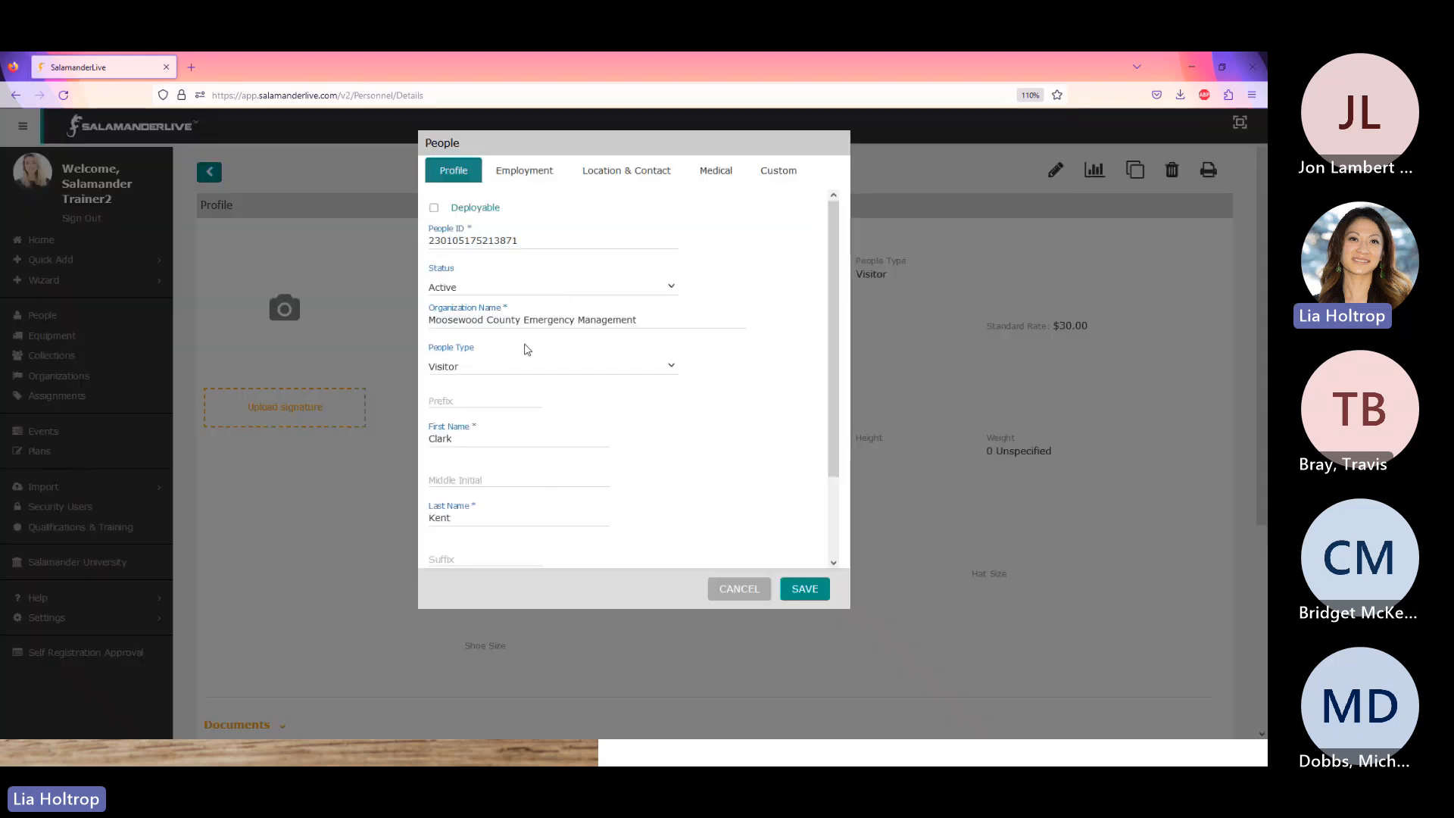
{"action": "scroll", "coordinate": [568, 422], "scroll_direction": "down", "scroll_amount": 2}
{"action": "scroll", "coordinate": [582, 419], "scroll_direction": "up", "scroll_amount": 2}
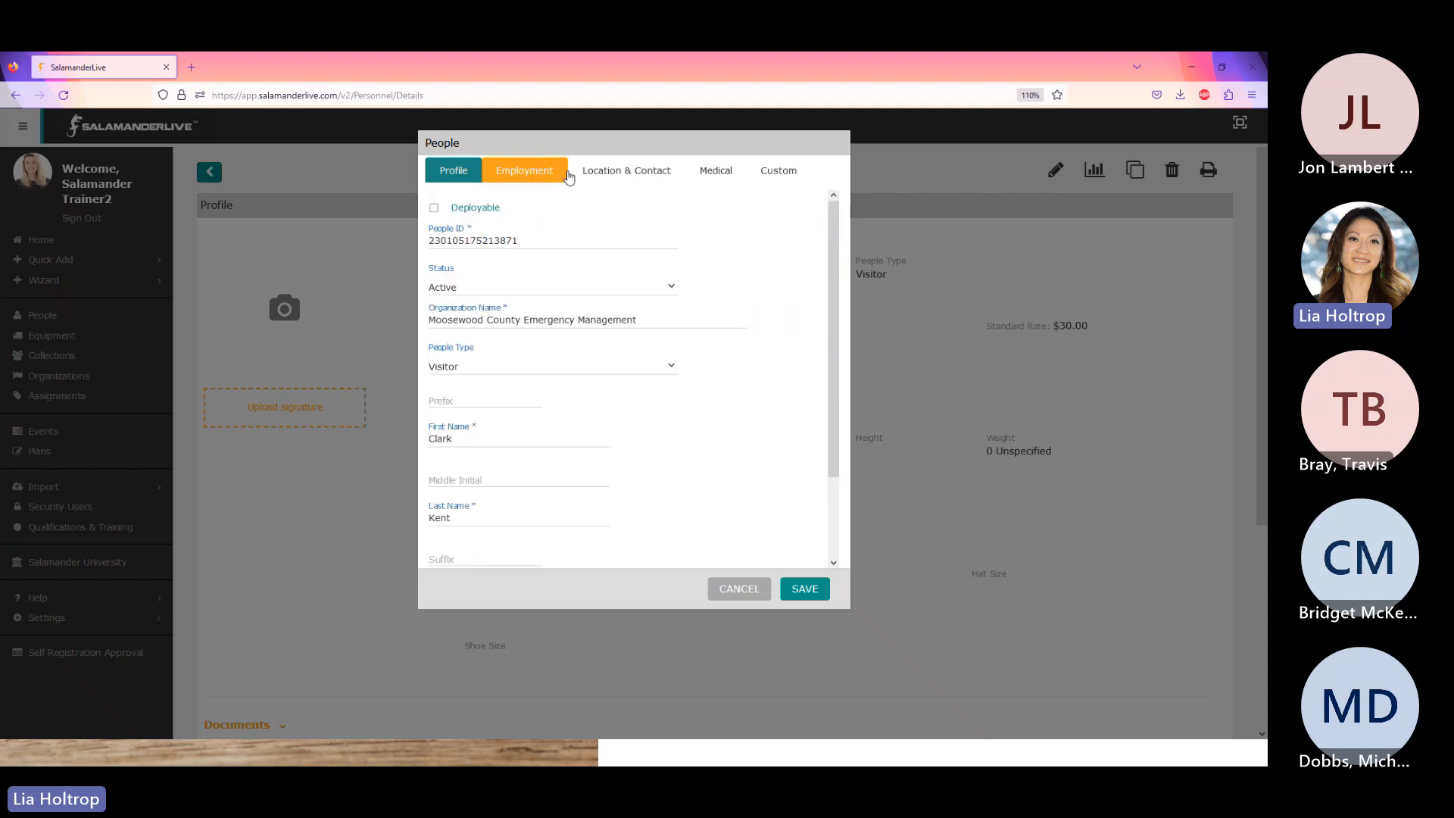
{"action": "left_click", "coordinate": [597, 177]}
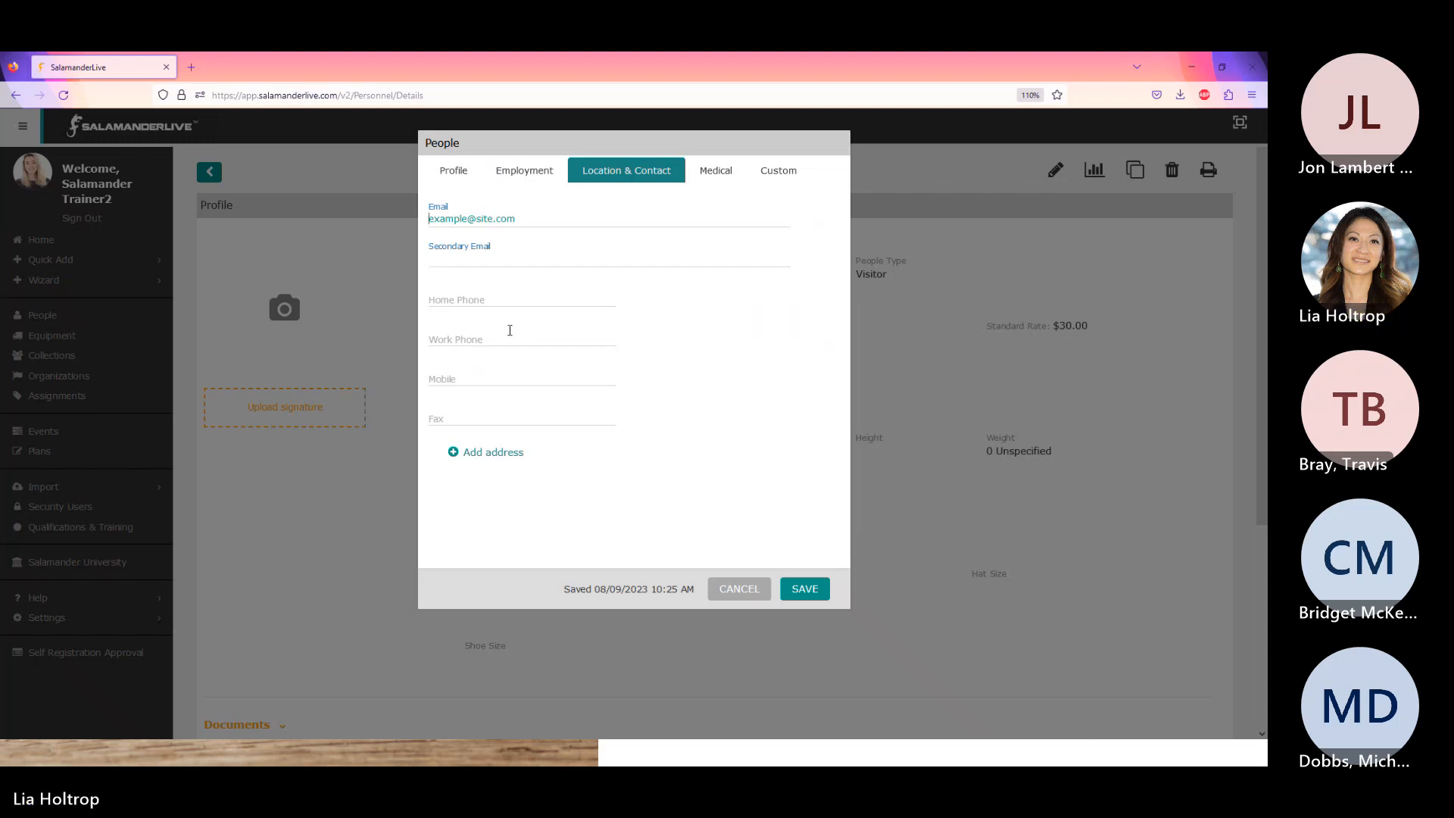
{"action": "left_click", "coordinate": [454, 170]}
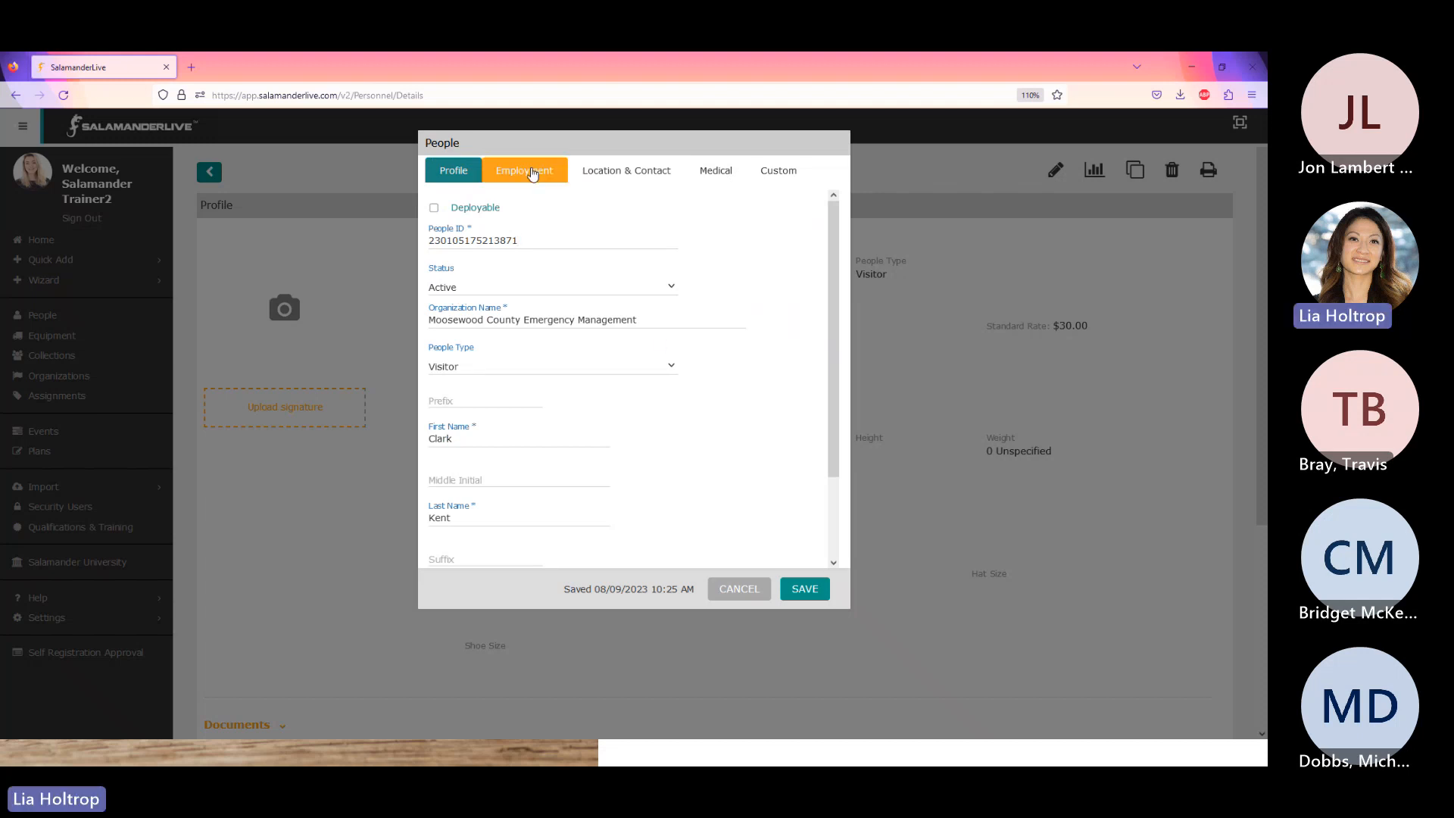
{"action": "left_click", "coordinate": [668, 371]}
{"action": "scroll", "coordinate": [671, 523], "scroll_direction": "down", "scroll_amount": 1}
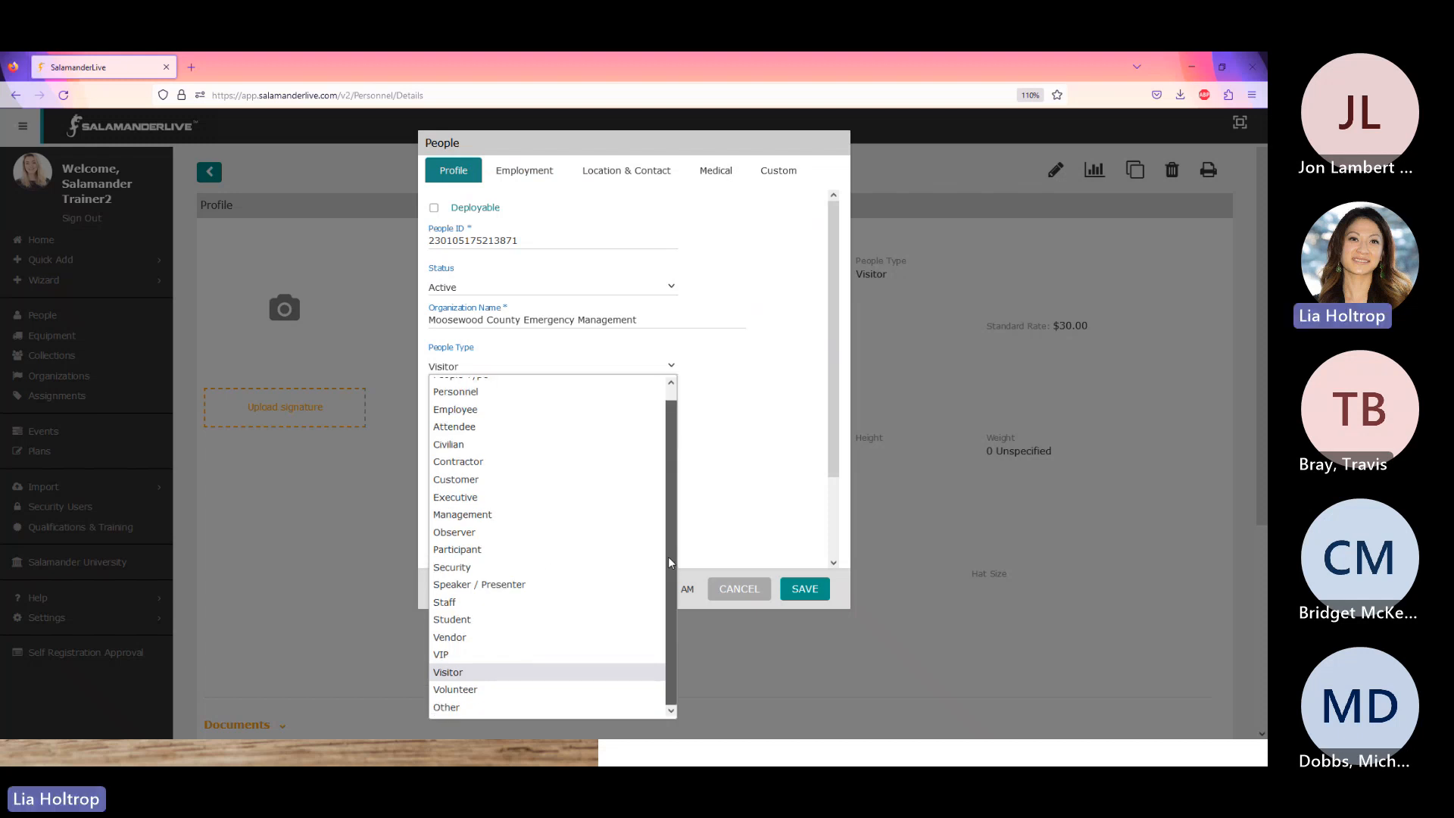
{"action": "scroll", "coordinate": [621, 425], "scroll_direction": "up", "scroll_amount": 1}
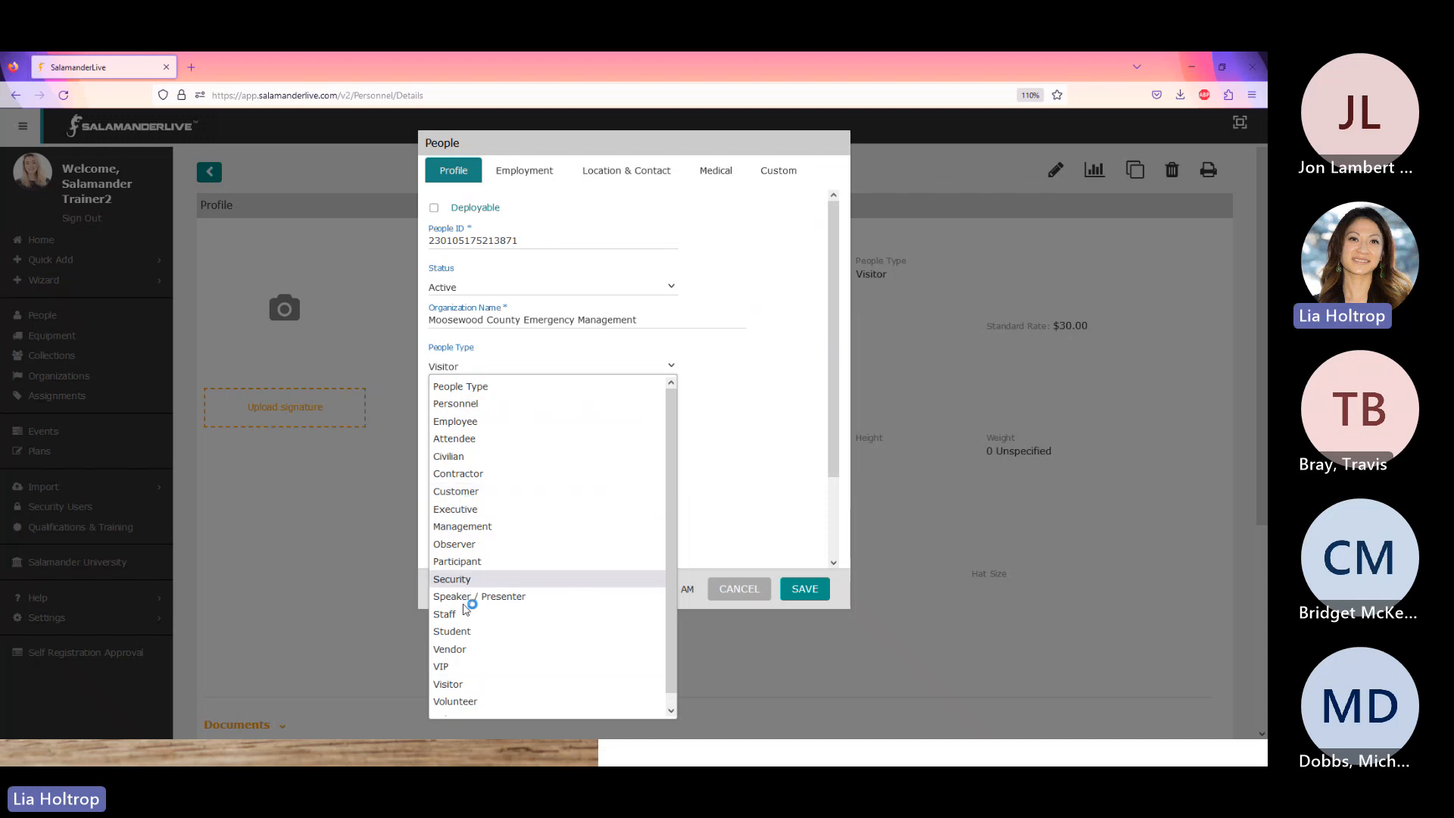
{"action": "scroll", "coordinate": [469, 712], "scroll_direction": "down", "scroll_amount": 1}
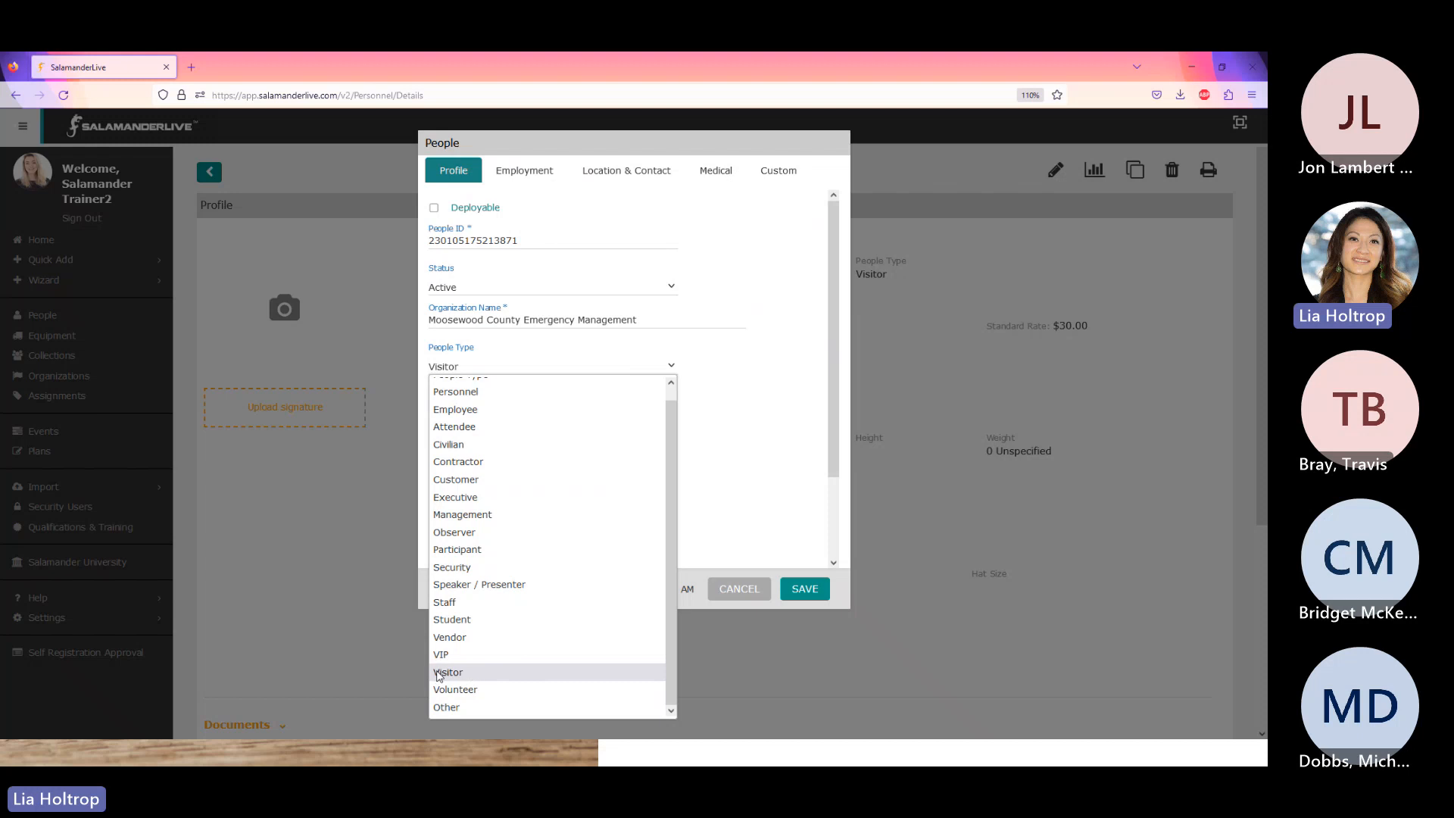
{"action": "left_click", "coordinate": [770, 410]}
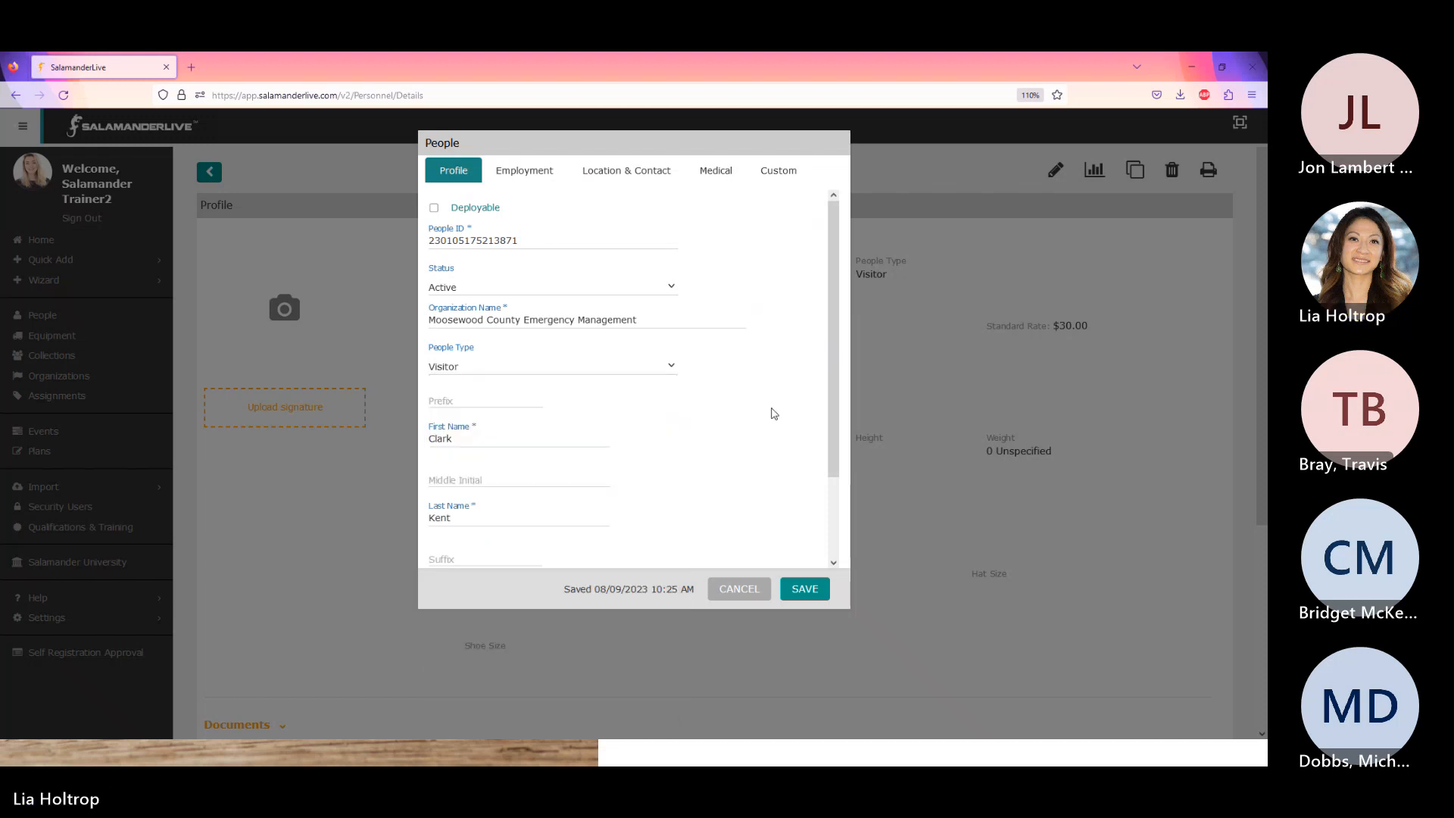
{"action": "left_click", "coordinate": [536, 173]}
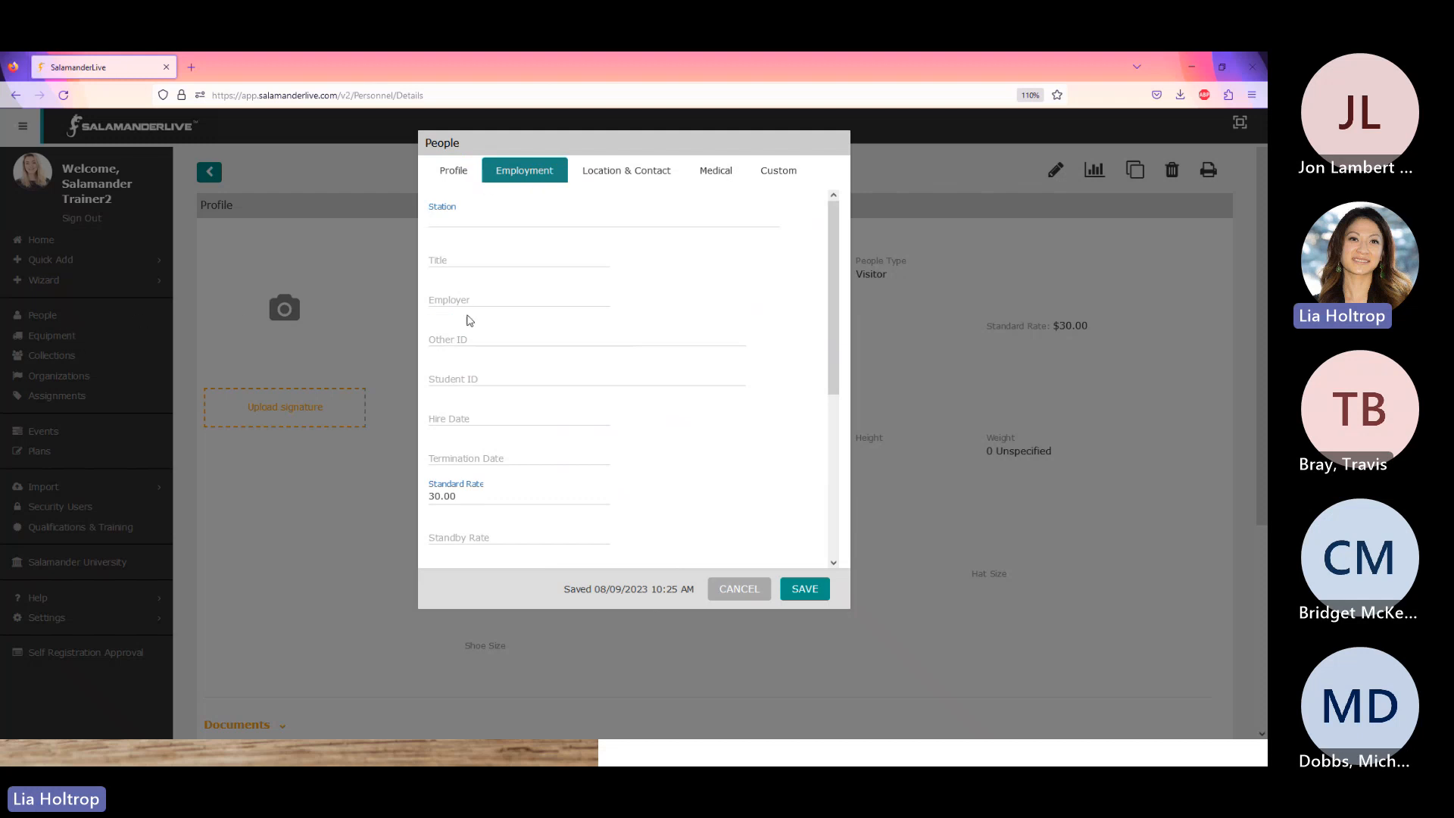
{"action": "left_click", "coordinate": [491, 298]}
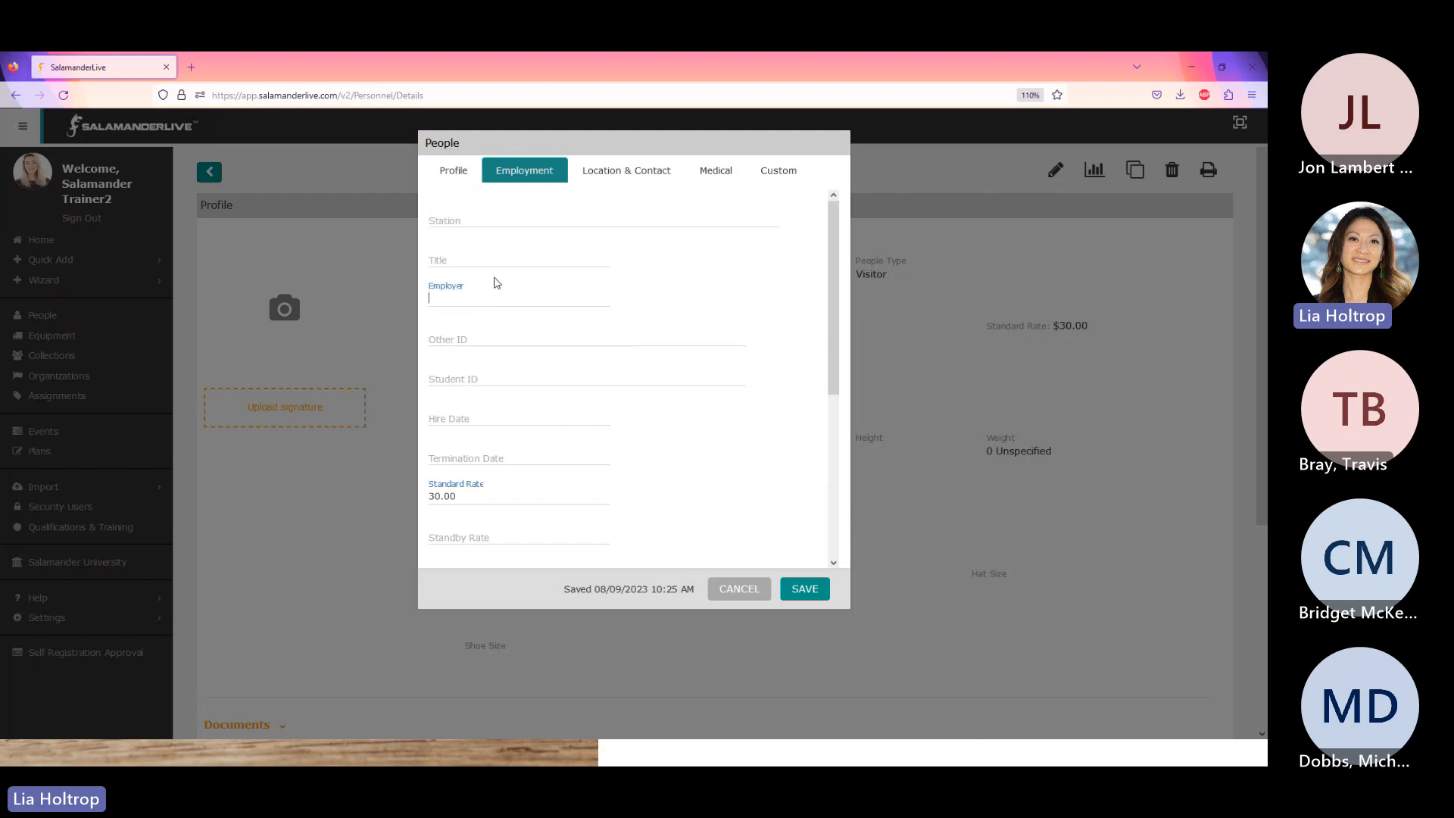
{"action": "left_click", "coordinate": [454, 170]}
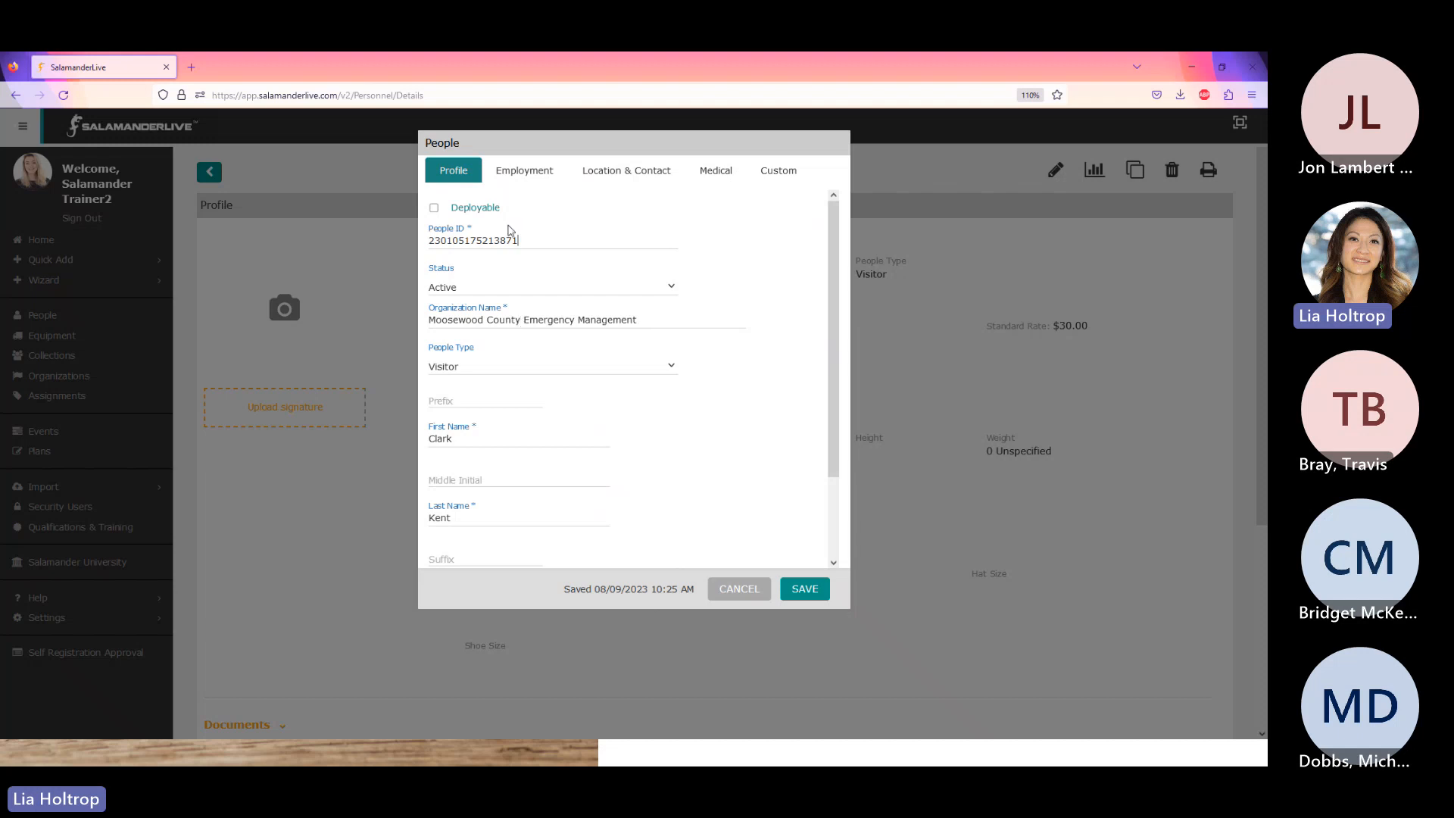
{"action": "left_click", "coordinate": [530, 176]}
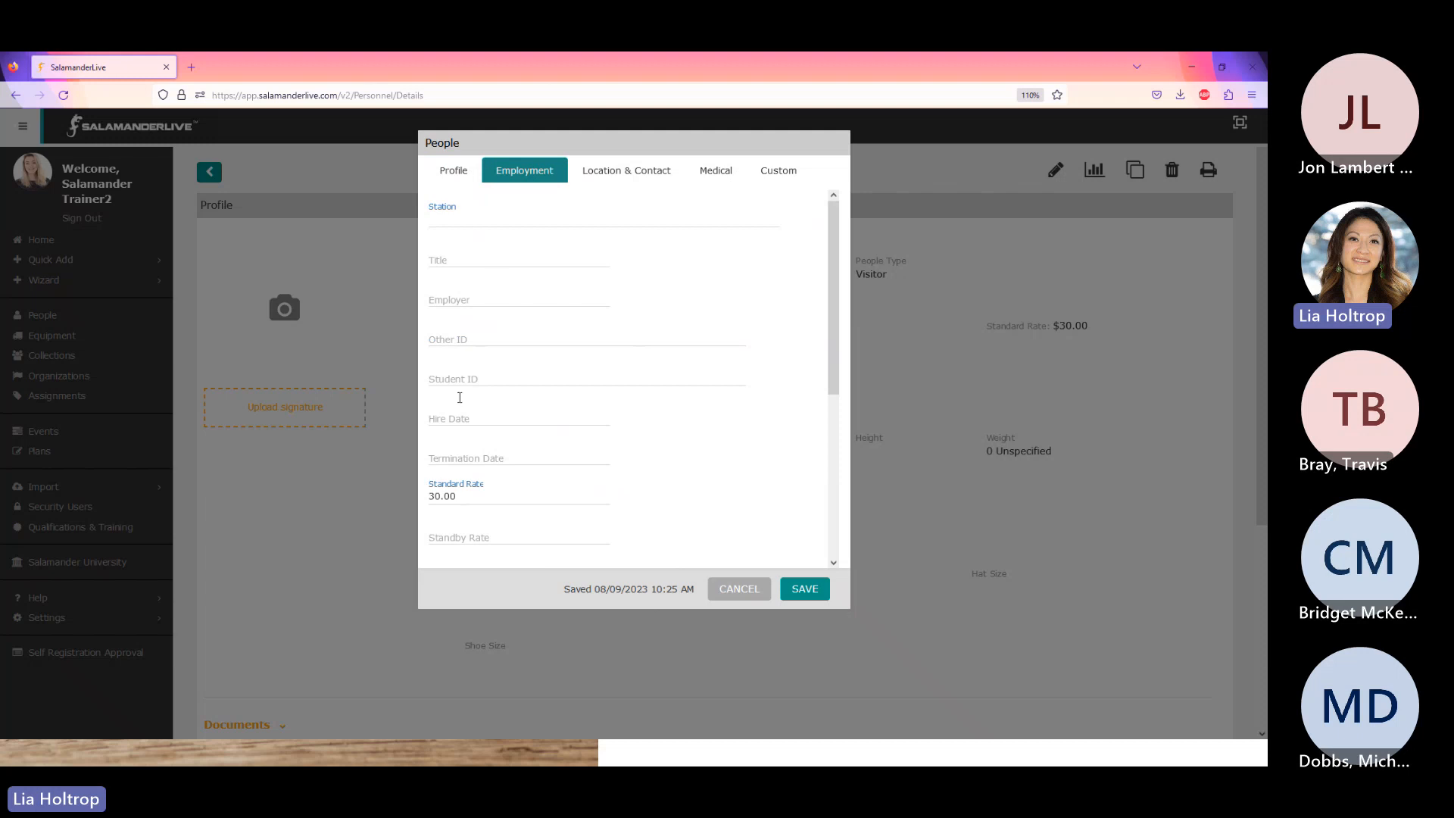
{"action": "left_click", "coordinate": [470, 293]}
{"action": "left_click", "coordinate": [739, 591]}
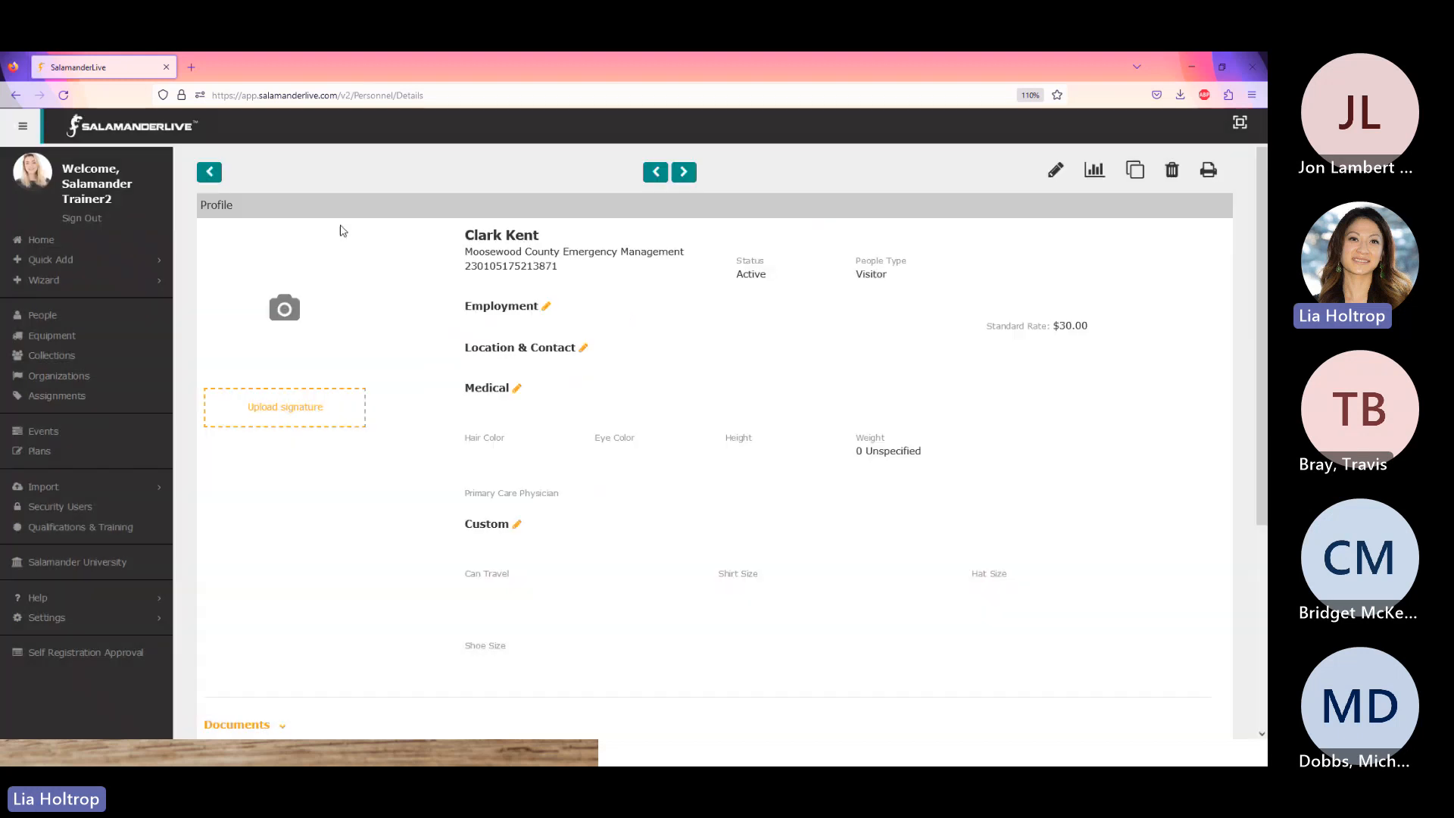
- Go back from the profile to the Visitor-filtered People list
{"action": "left_click", "coordinate": [209, 172]}
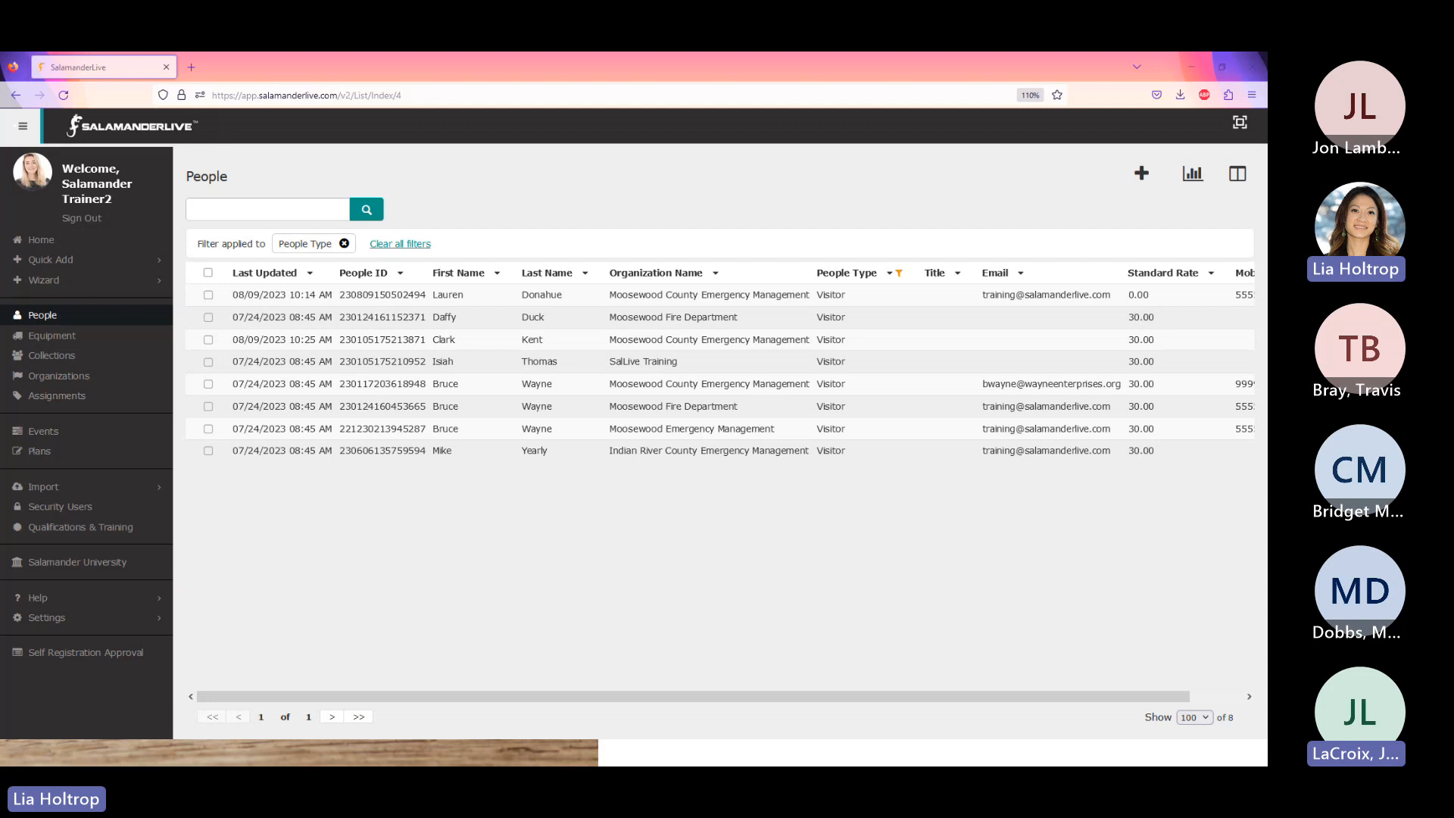
- Expand Wizard in the sidebar and start the Quick Check In wizard
{"action": "left_click", "coordinate": [45, 280]}
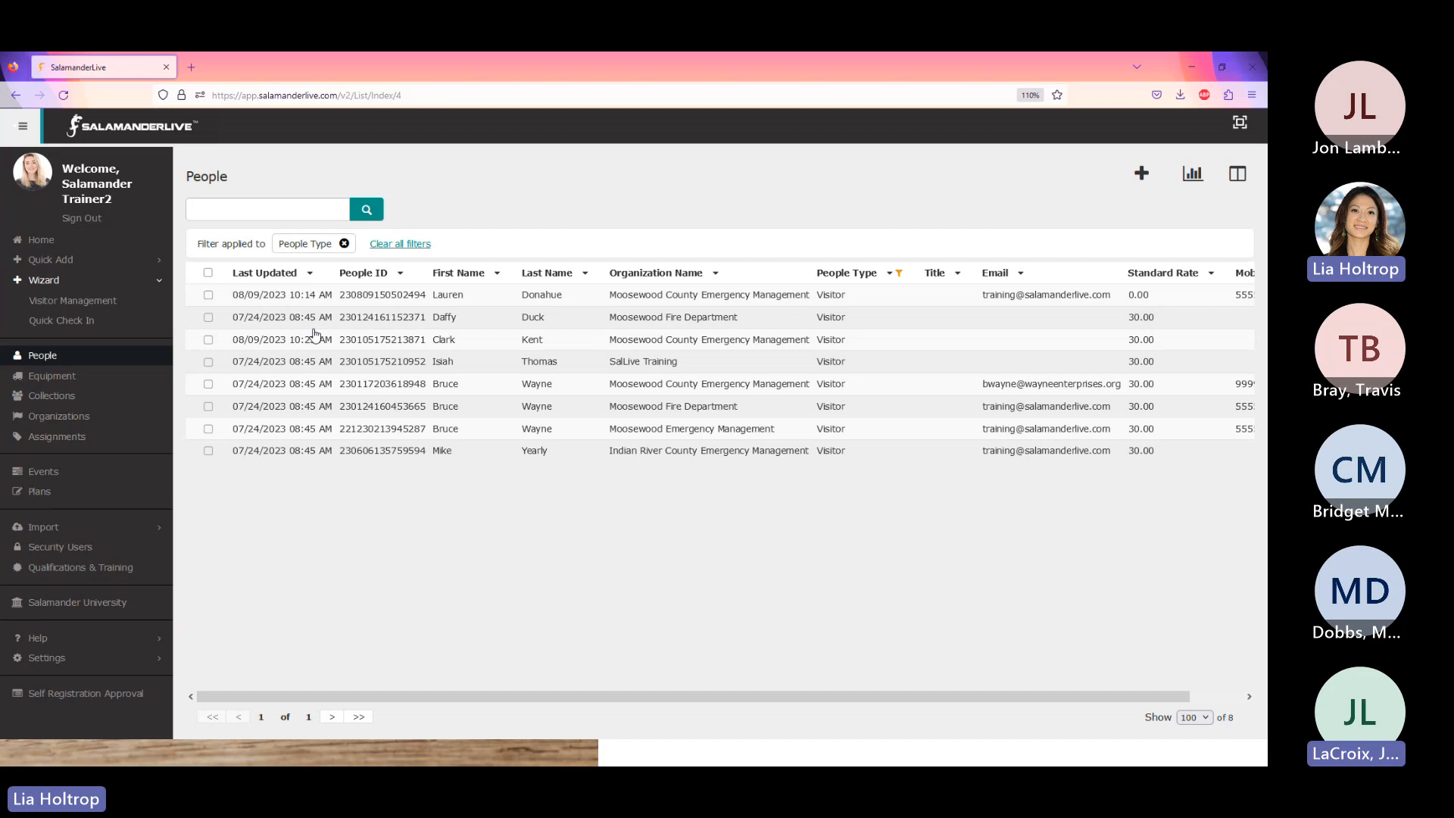
{"action": "left_click", "coordinate": [70, 330]}
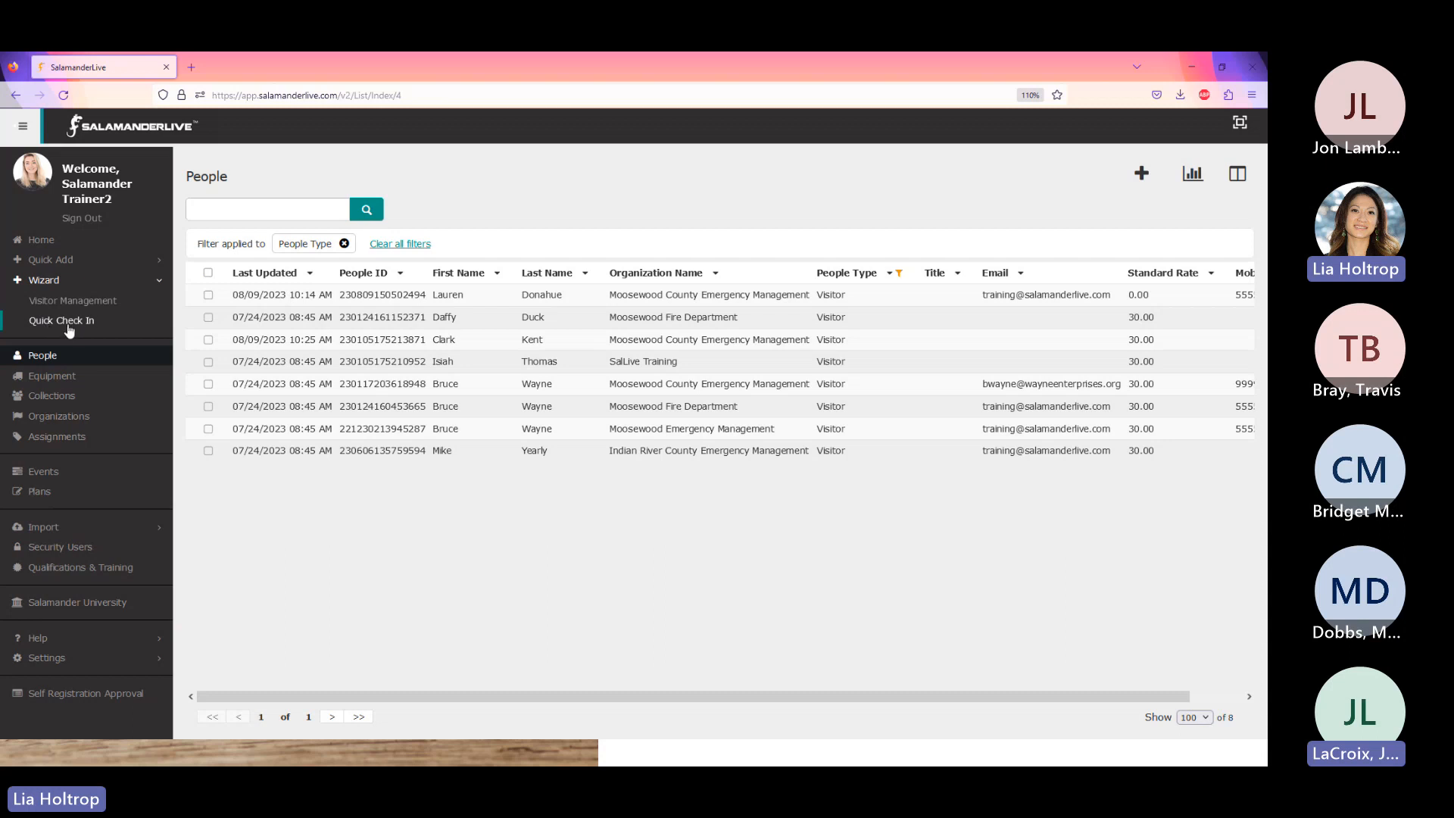